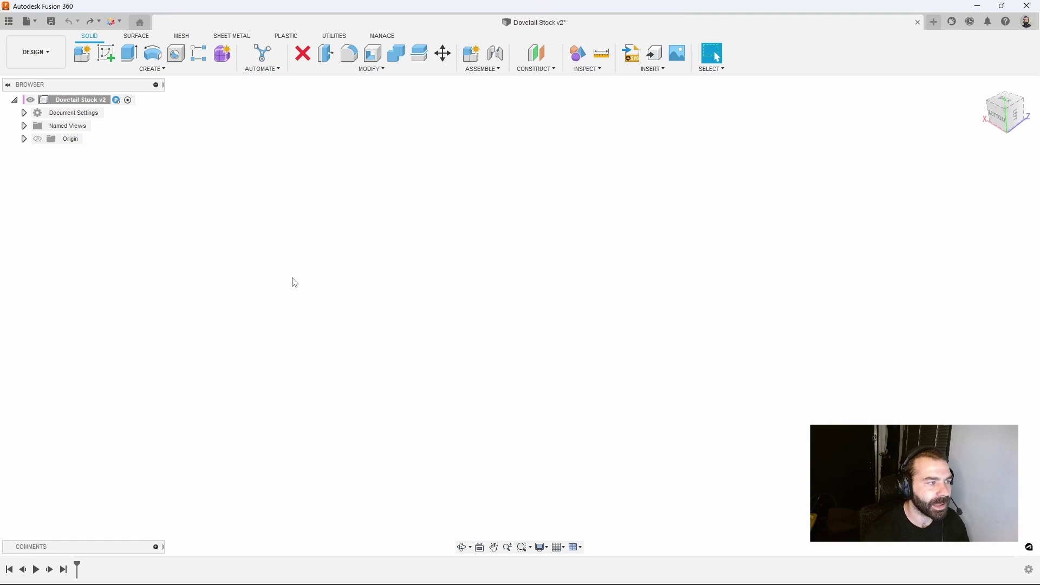
# Step: Create a sketch on the XY plane and draw a center rectangle about 11 in tall, centred on the origin
pyautogui.click(109, 63)
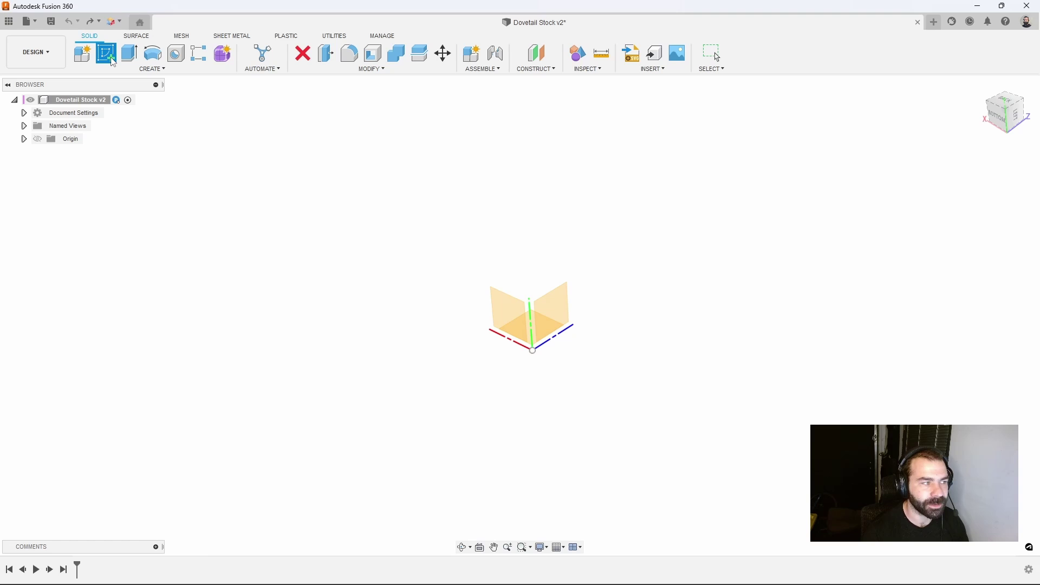
pyautogui.click(512, 322)
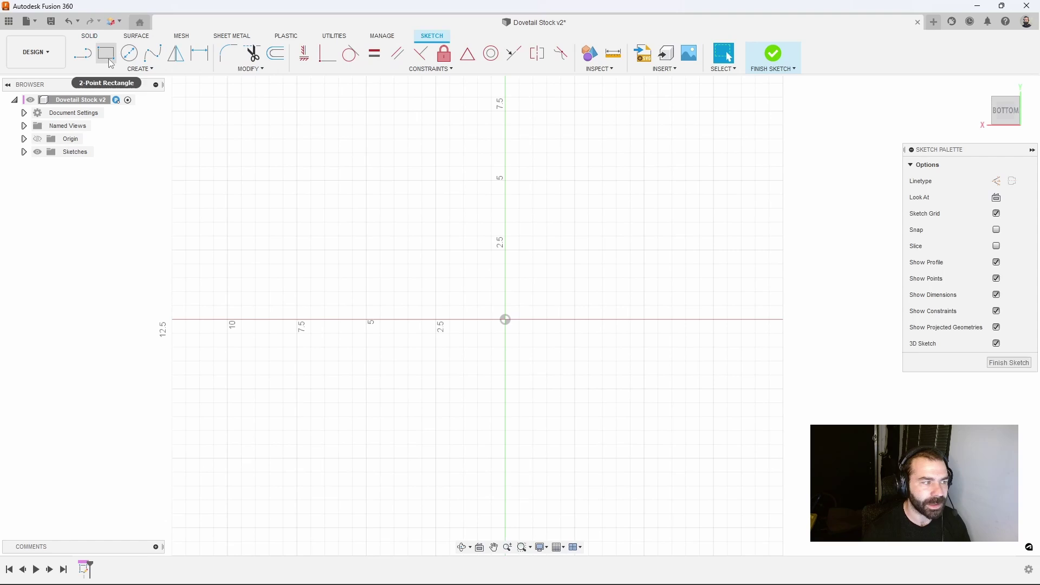
pyautogui.click(106, 54)
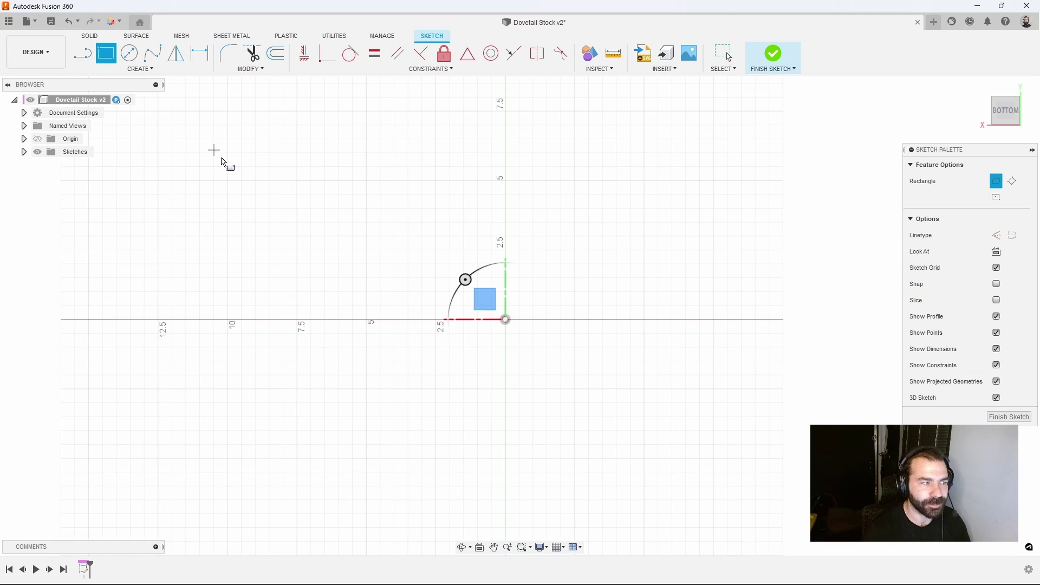
pyautogui.click(996, 197)
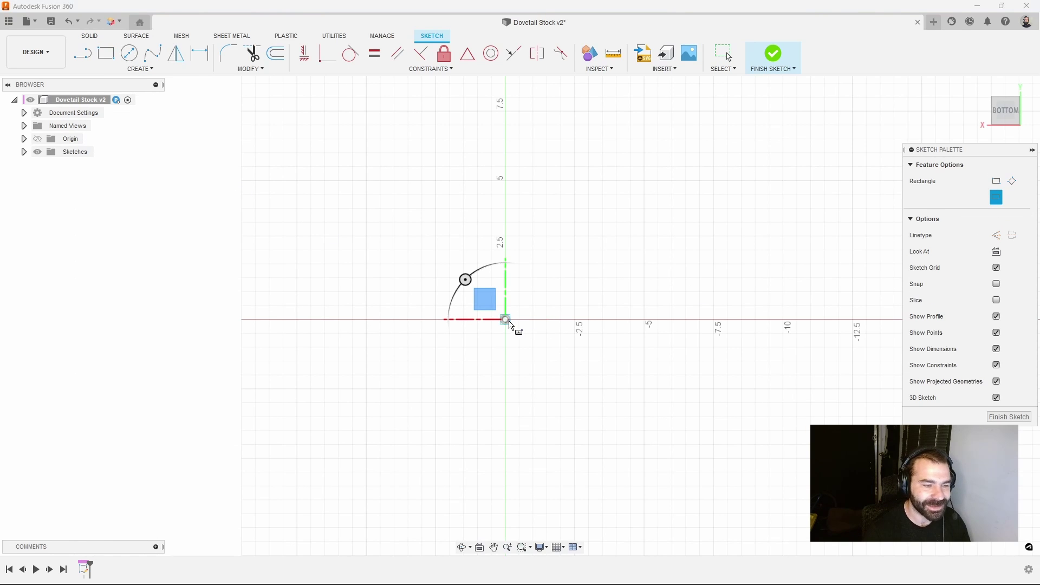
pyautogui.click(506, 320)
pyautogui.click(707, 167)
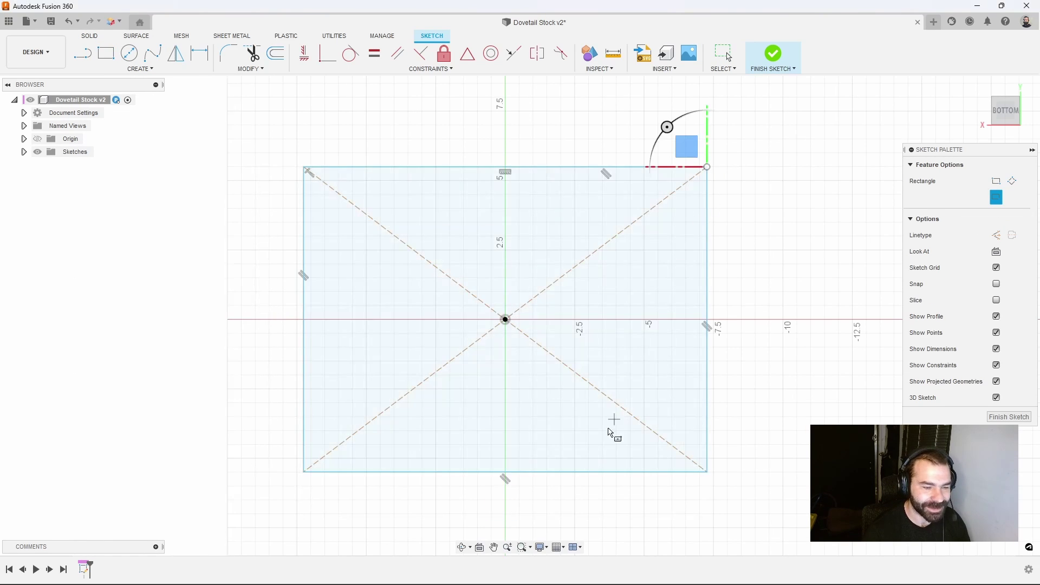
# Step: Draw a smaller center rectangle centred on the midpoint of the large rectangle's lower edge
pyautogui.click(506, 473)
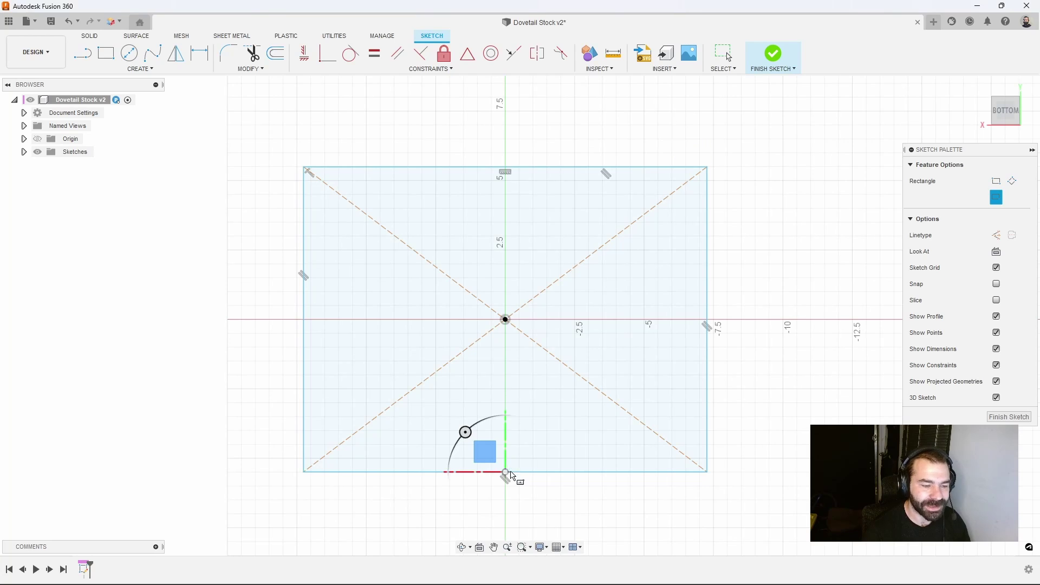
pyautogui.click(608, 444)
pyautogui.scroll(-2, 606, 394)
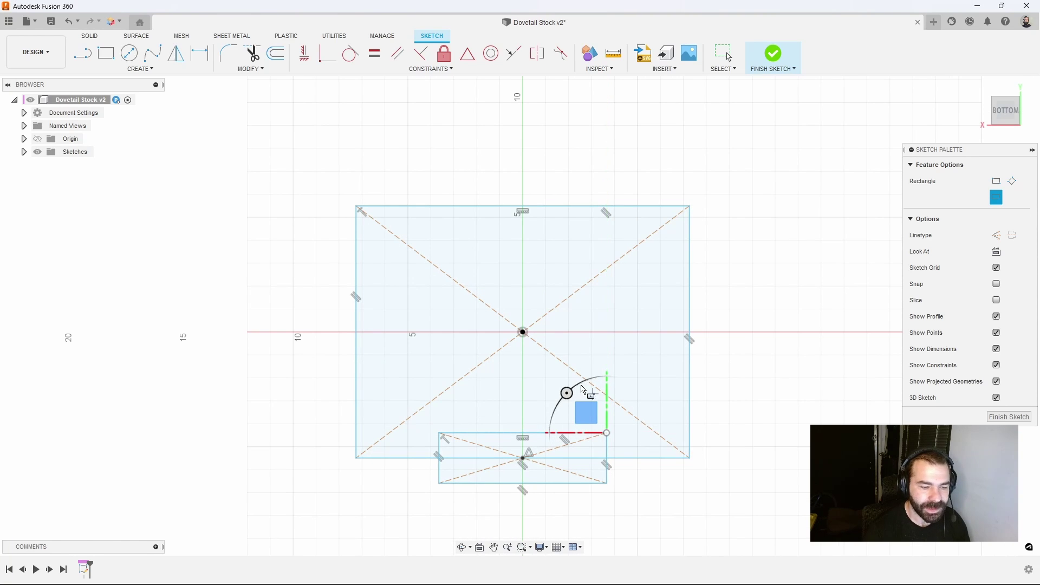
pyautogui.scroll(-2, 503, 323)
pyautogui.scroll(1, 548, 437)
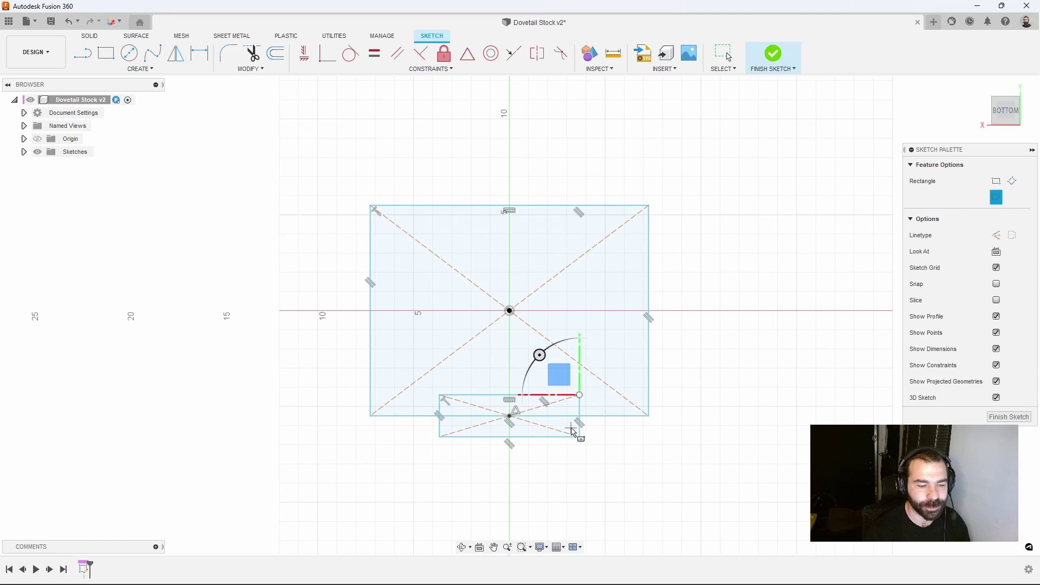
pyautogui.press('Escape')
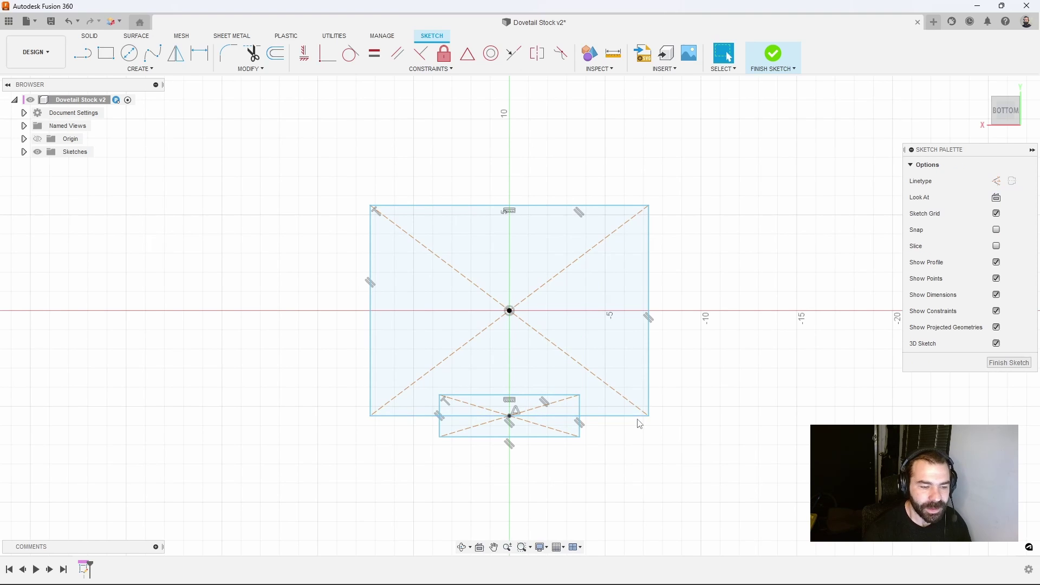
# Step: Dimension the large rectangle to 2 in high and 3 in wide
pyautogui.press('d')
pyautogui.click(650, 337)
pyautogui.click(696, 332)
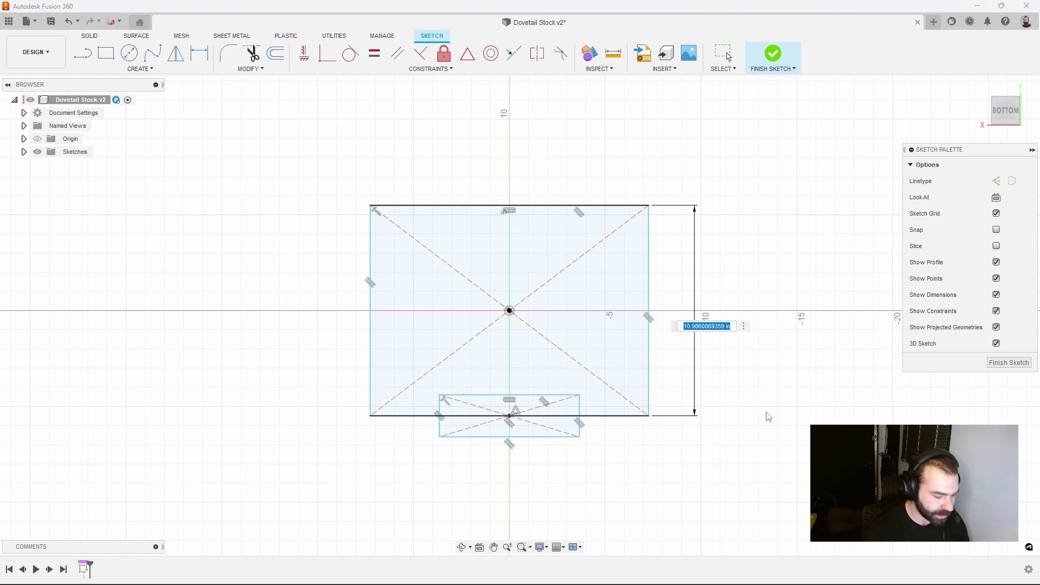
pyautogui.write('2')
pyautogui.press('Return')
pyautogui.scroll(5, 513, 339)
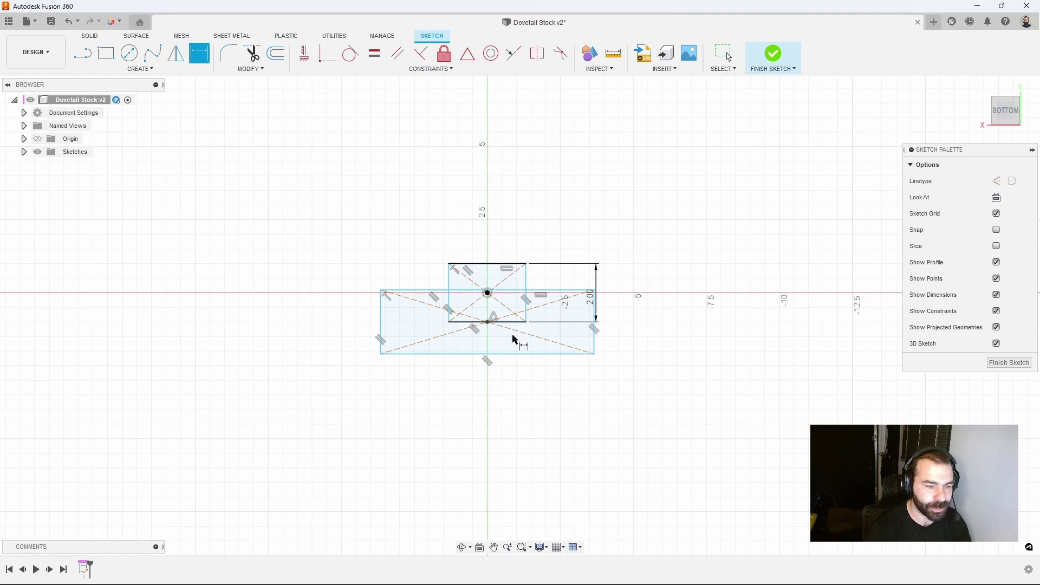
pyautogui.click(491, 200)
pyautogui.click(487, 162)
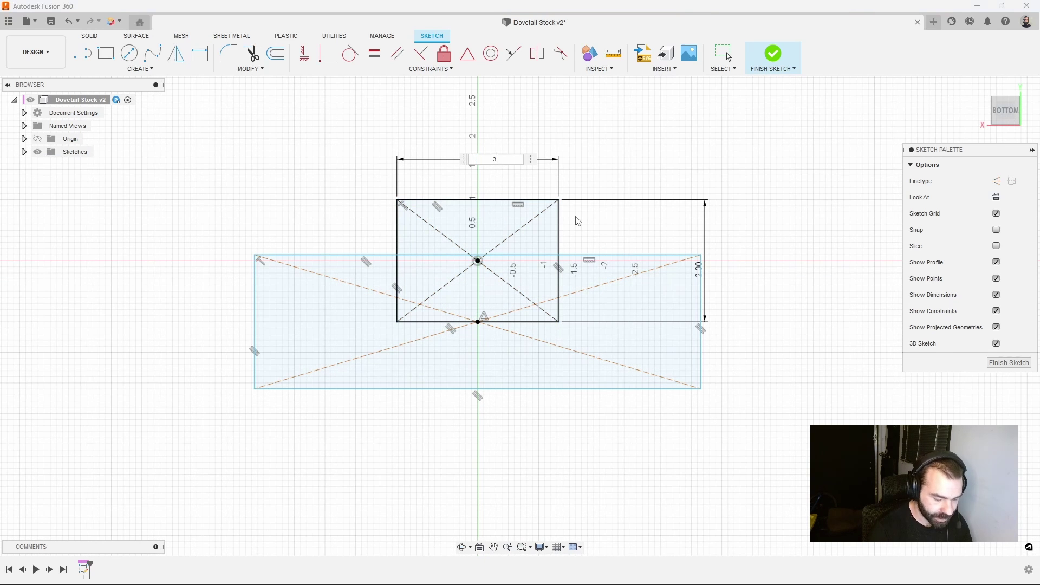
pyautogui.write('3')
pyautogui.press('Return')
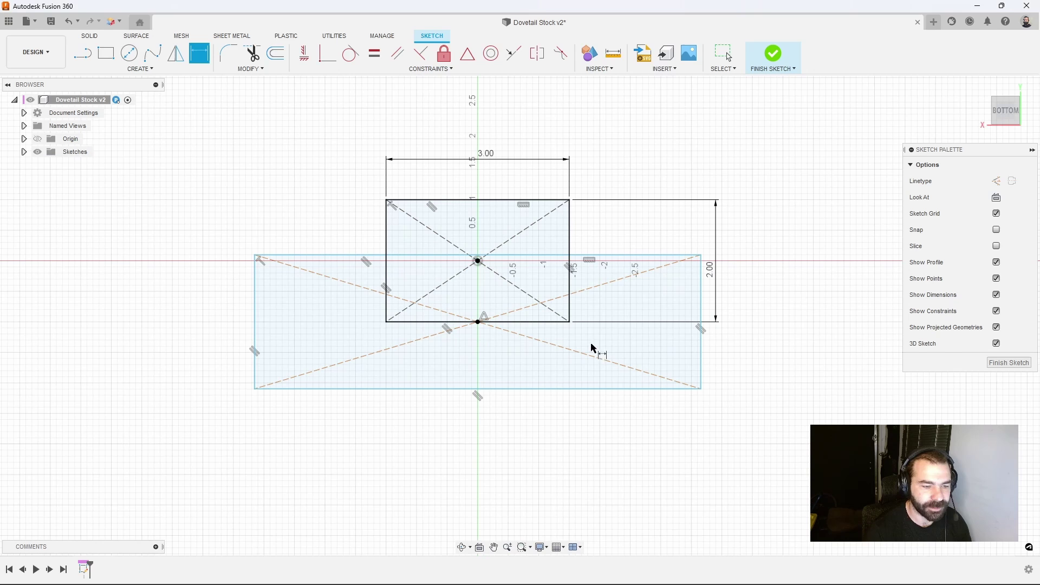
# Step: Dimension the distance between the lower edges of the large and small rectangles to 0.10 in
pyautogui.click(551, 323)
pyautogui.click(544, 388)
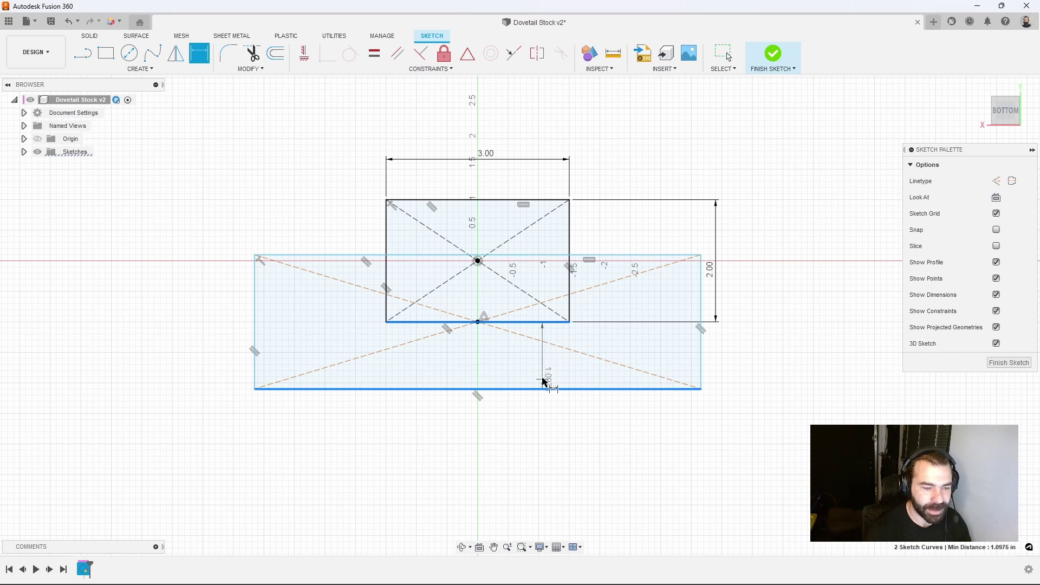
pyautogui.click(543, 372)
pyautogui.press('Return')
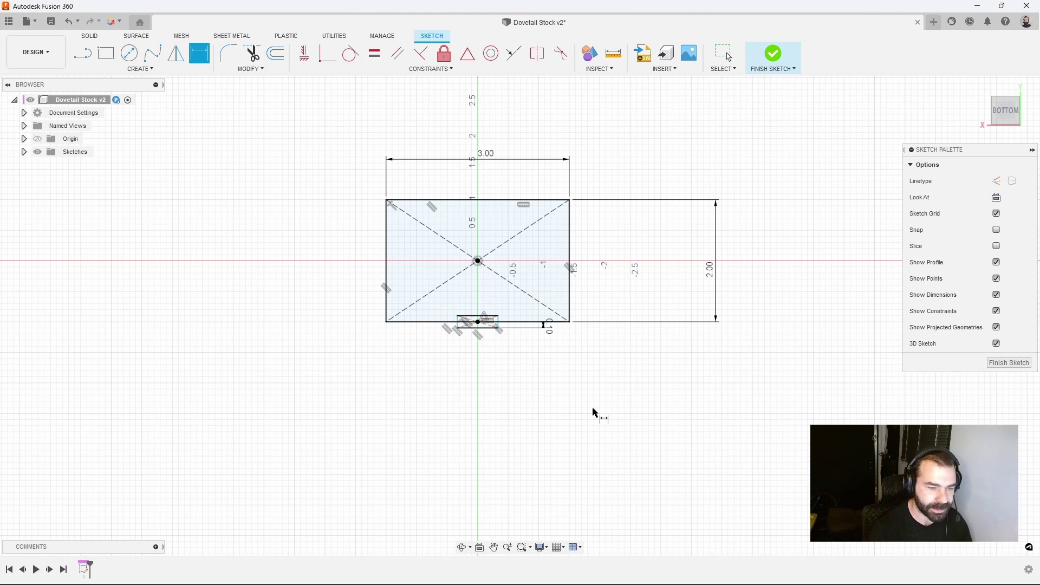
# Step: Dimension the small rectangle's width to 1 in
pyautogui.scroll(5, 493, 333)
pyautogui.scroll(3, 536, 337)
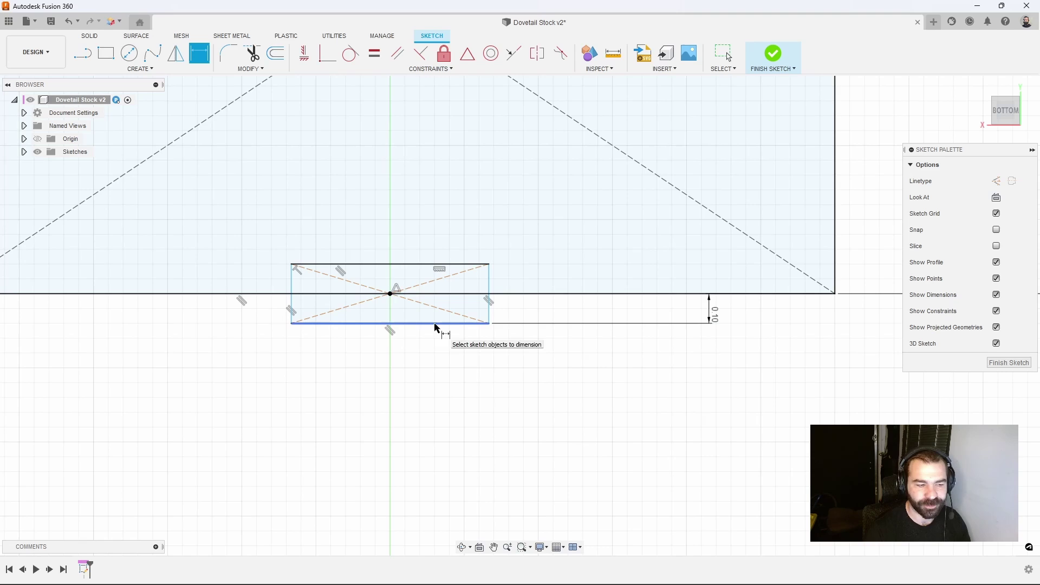
pyautogui.scroll(-1, 620, 335)
pyautogui.scroll(1, 424, 320)
pyautogui.click(331, 317)
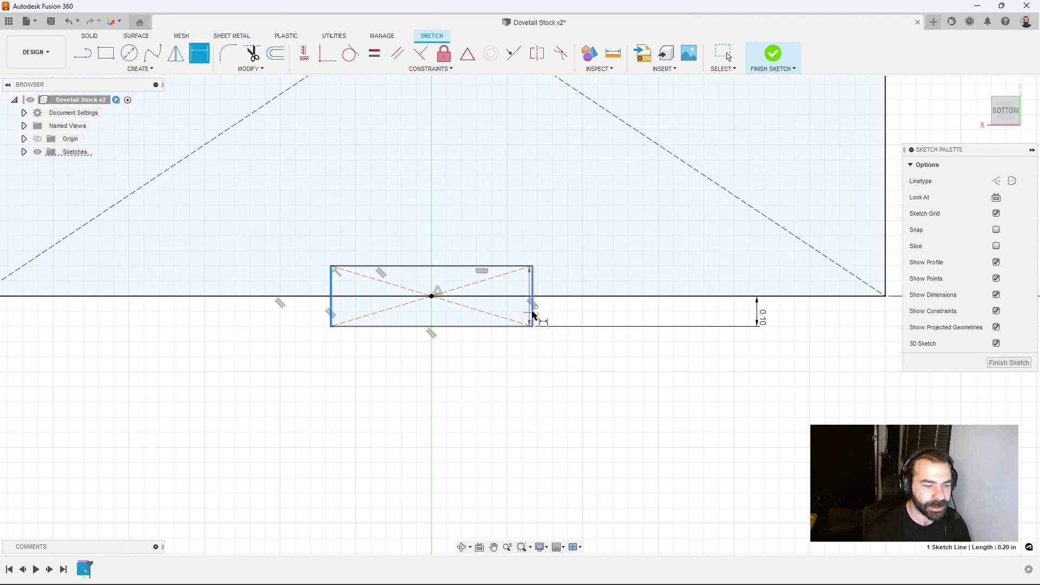
pyautogui.click(534, 314)
pyautogui.click(449, 379)
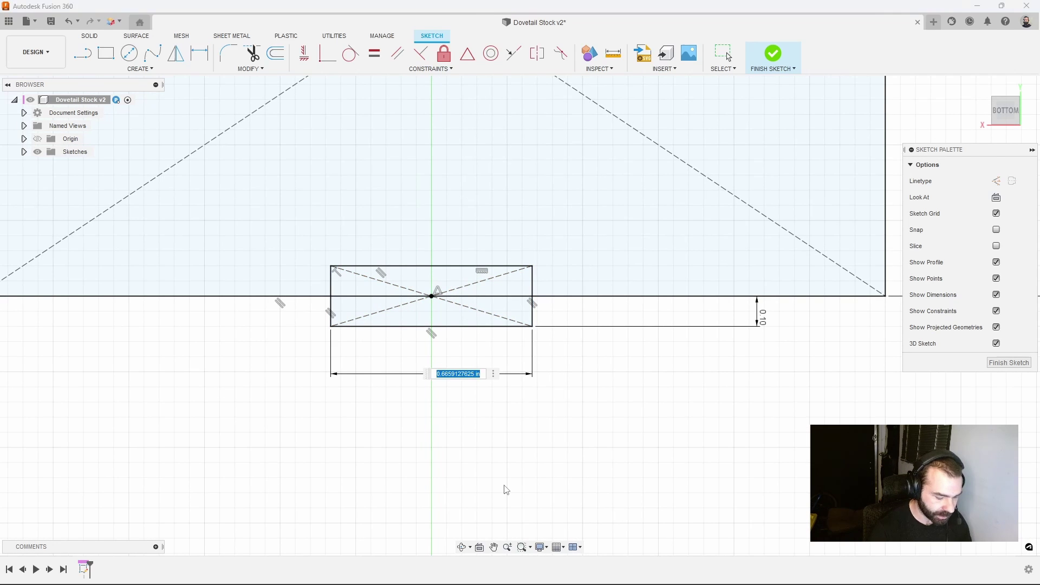
pyautogui.write('1')
pyautogui.press('Return')
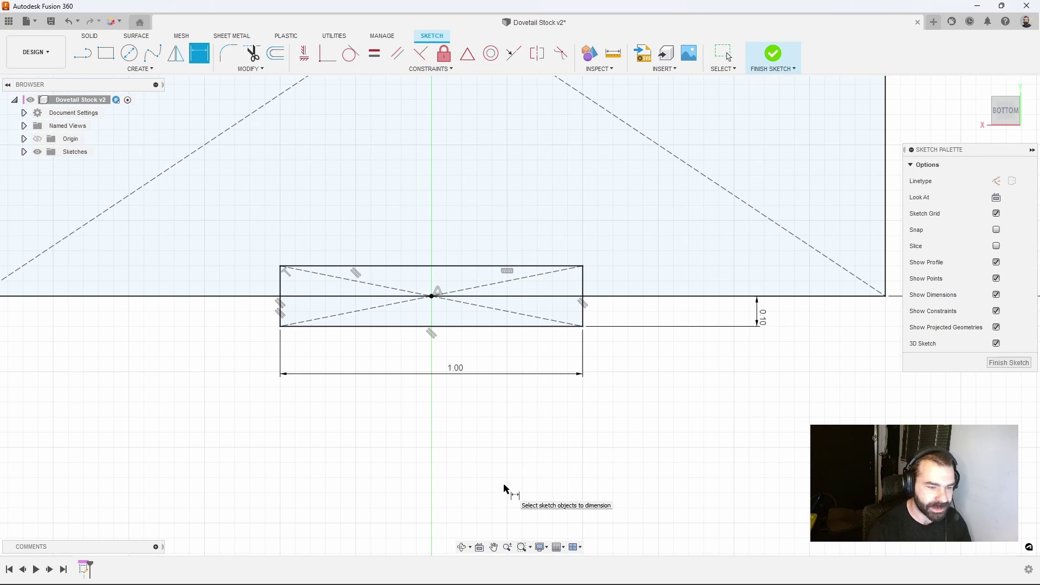
# Step: Extrude the large rectangle together with both halves of the small rectangle about 4 in as a new body
pyautogui.scroll(-5, 504, 489)
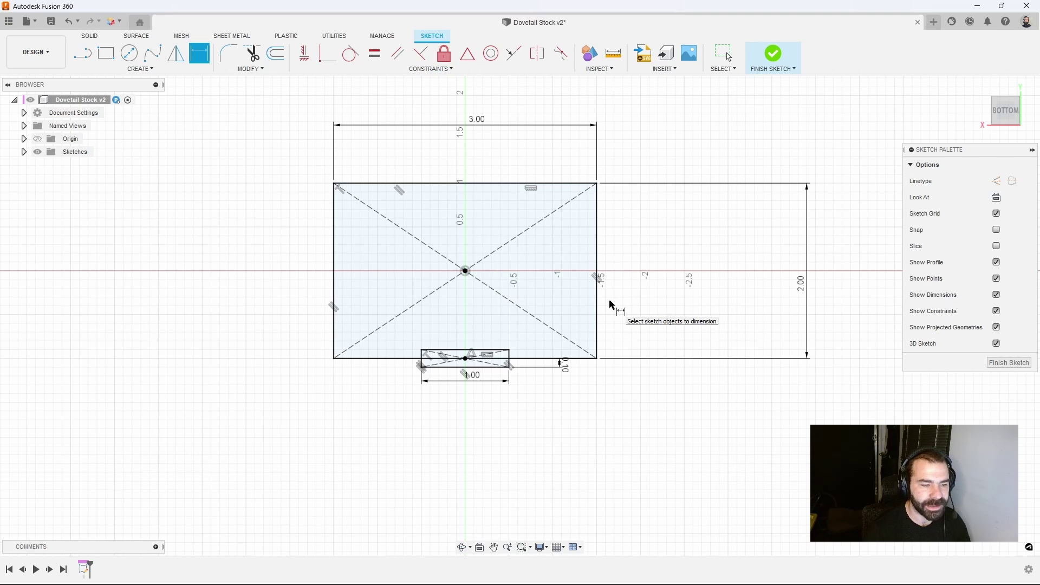
pyautogui.press('e')
pyautogui.scroll(5, 531, 407)
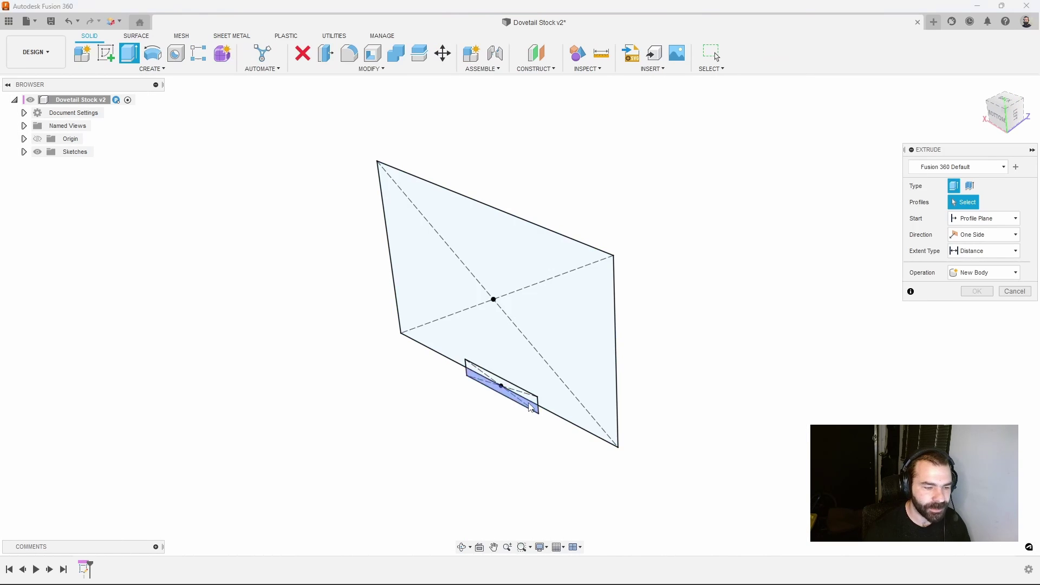
pyautogui.click(530, 408)
pyautogui.click(518, 333)
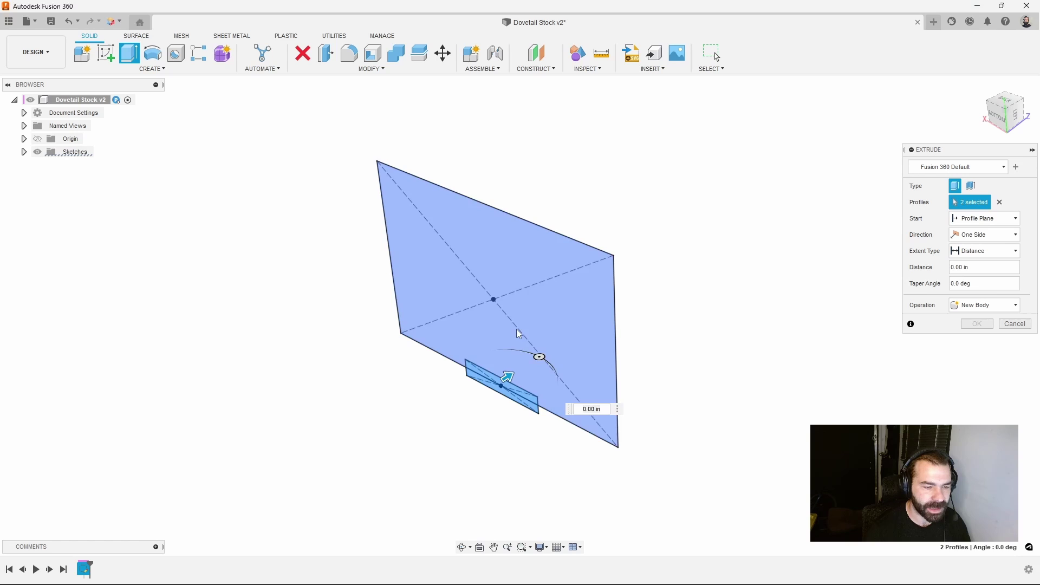
pyautogui.click(517, 333)
pyautogui.scroll(-3, 463, 362)
pyautogui.moveTo(487, 312); pyautogui.dragTo(686, 220)
pyautogui.click(982, 325)
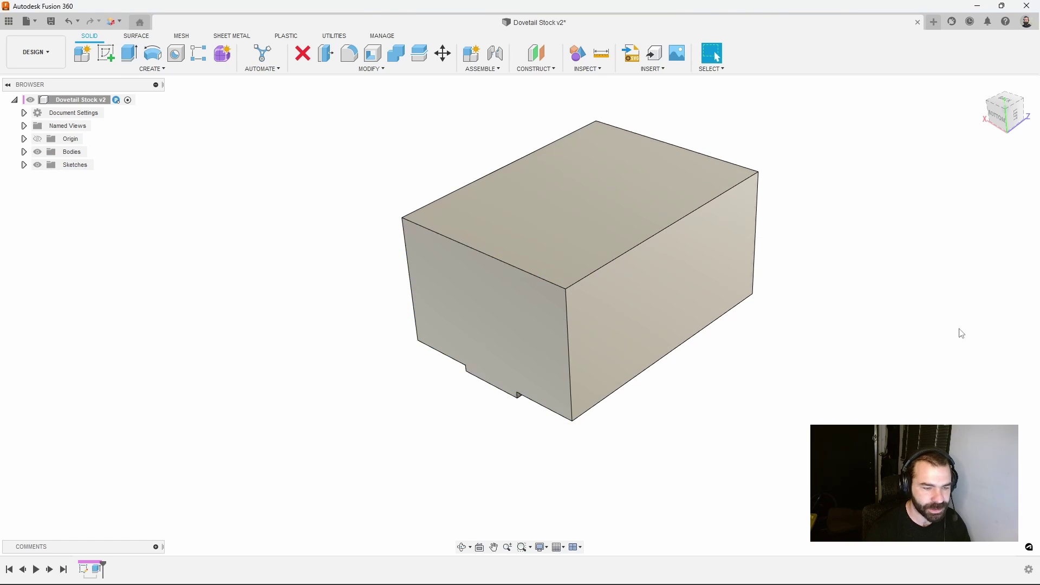
# Step: Set up a Draft with the raised strip's outer face as pull direction and the strip's two long side walls as faces
pyautogui.keyDown('shift'); pyautogui.moveTo(671, 307); pyautogui.dragTo(667, 239, button='middle'); pyautogui.keyUp('shift')
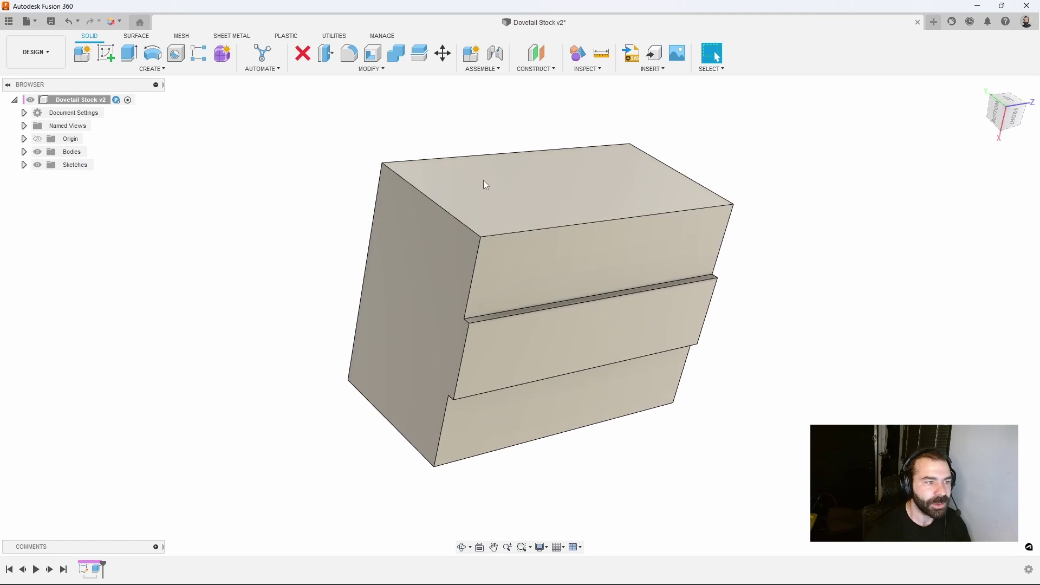
pyautogui.click(380, 69)
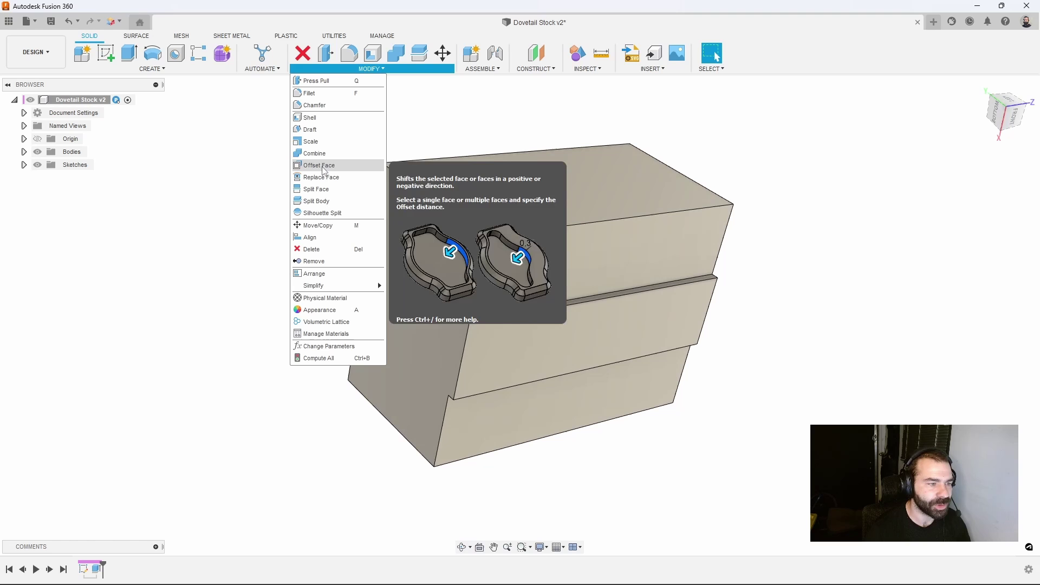
pyautogui.click(314, 129)
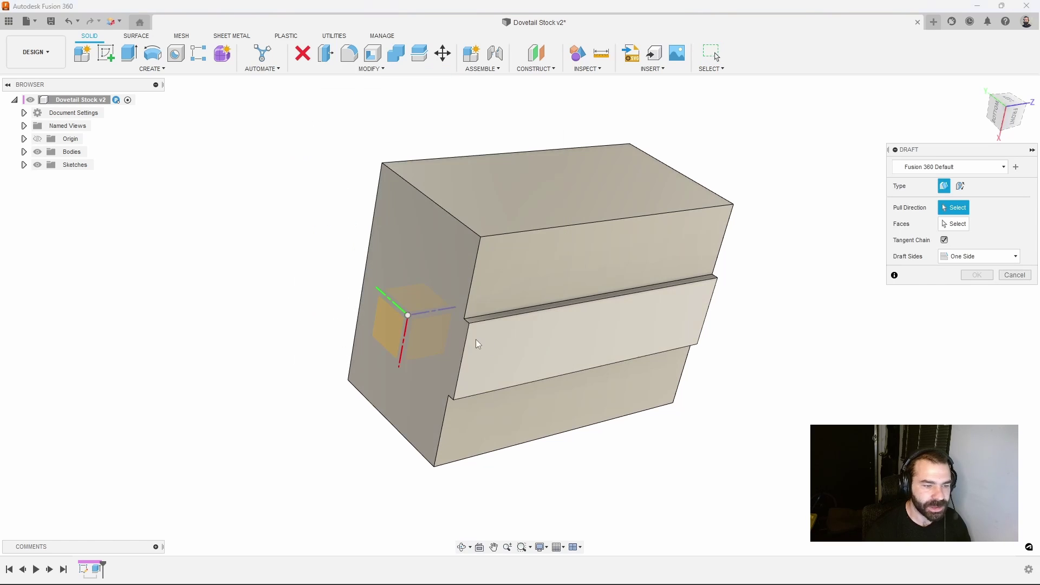
pyautogui.click(509, 351)
pyautogui.scroll(3, 496, 344)
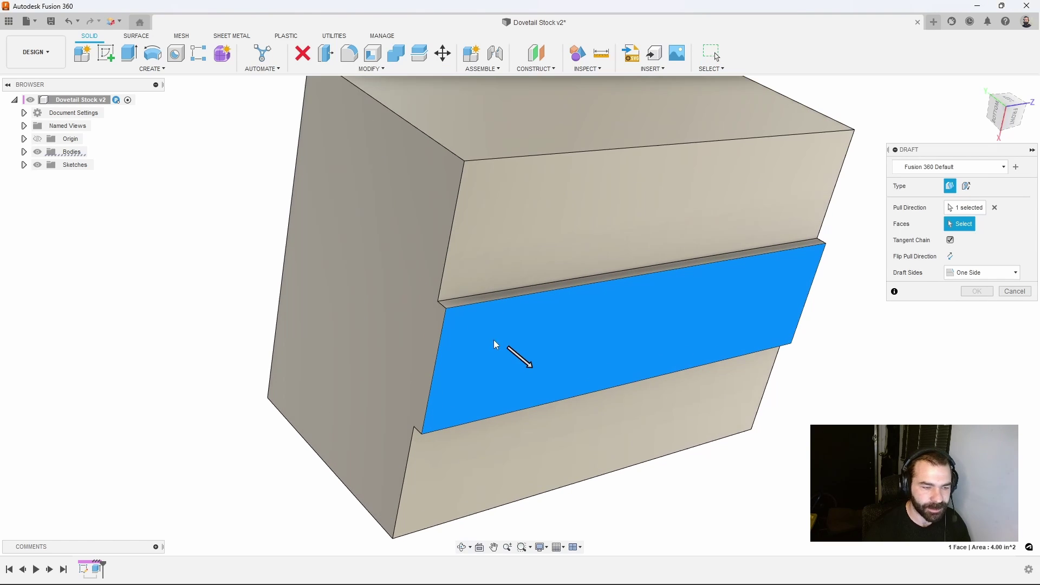
pyautogui.click(444, 304)
pyautogui.keyDown('shift'); pyautogui.moveTo(444, 304); pyautogui.dragTo(585, 320, button='middle'); pyautogui.keyUp('shift')
pyautogui.click(532, 190)
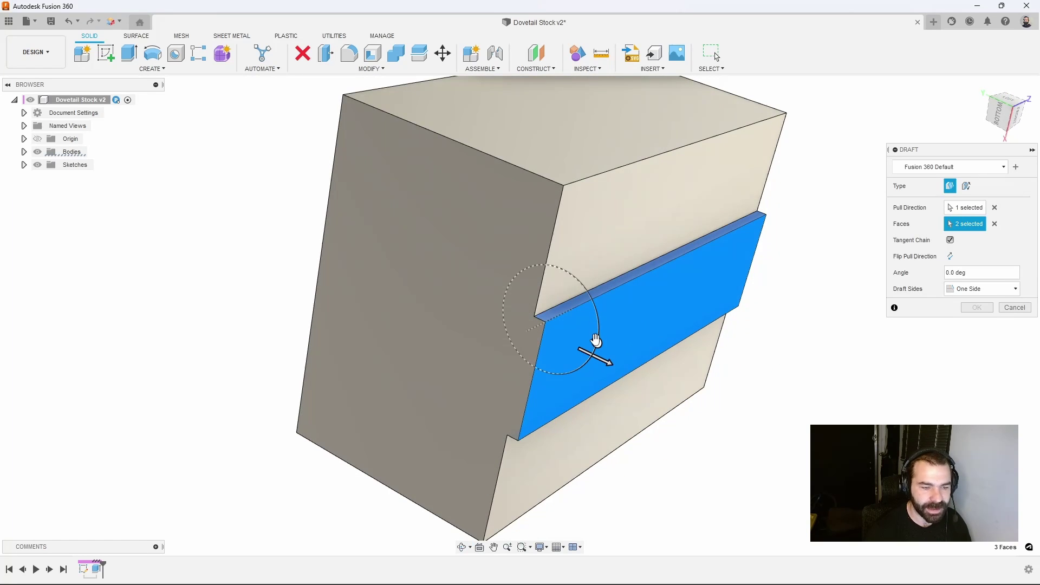
# Step: Set the draft angle to -45 deg and apply it to undercut both side walls of the strip
pyautogui.moveTo(596, 342); pyautogui.dragTo(592, 300)
pyautogui.write('0')
pyautogui.keyDown('shift'); pyautogui.moveTo(632, 337); pyautogui.dragTo(922, 293, button='middle'); pyautogui.keyUp('shift')
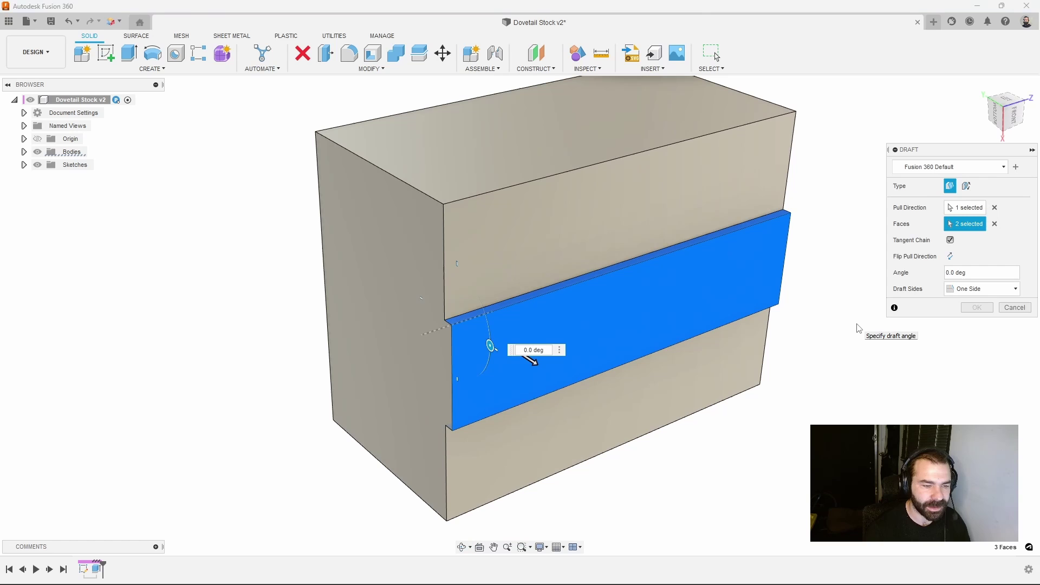
pyautogui.press('BackSpace')
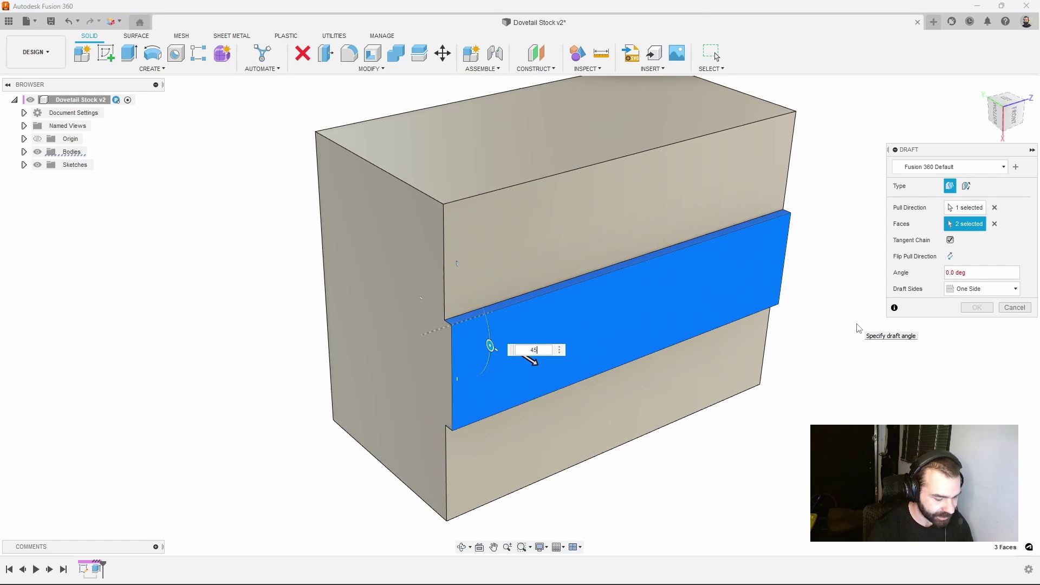
pyautogui.press('Return')
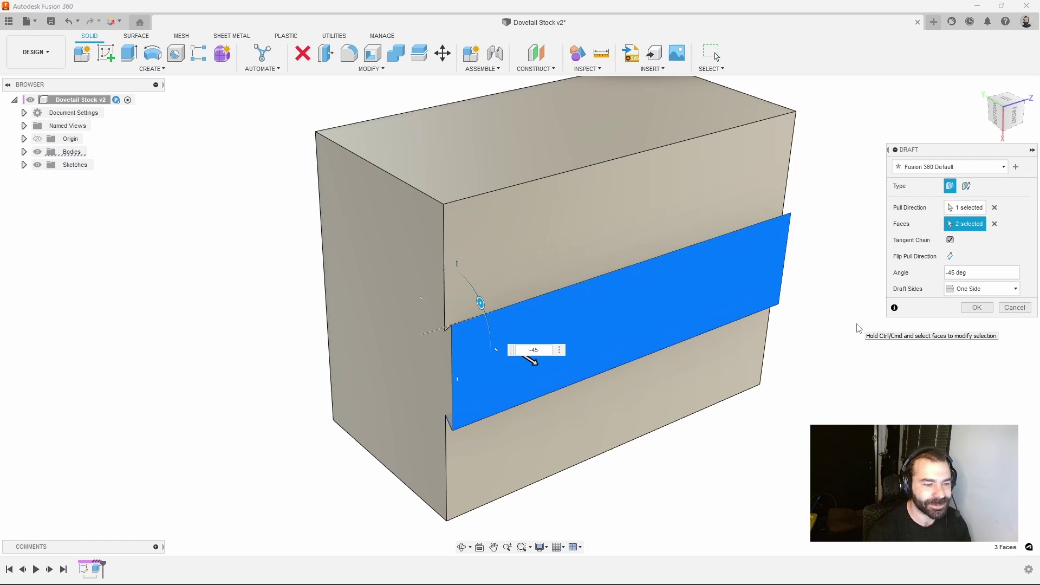
pyautogui.press('Return')
pyautogui.moveTo(622, 280)
pyautogui.keyDown('shift'); pyautogui.mouseDown(button='middle')
pyautogui.moveTo(646, 291)
pyautogui.moveTo(628, 293)
pyautogui.mouseUp(button='middle'); pyautogui.keyUp('shift')
pyautogui.scroll(-3, 495, 348)
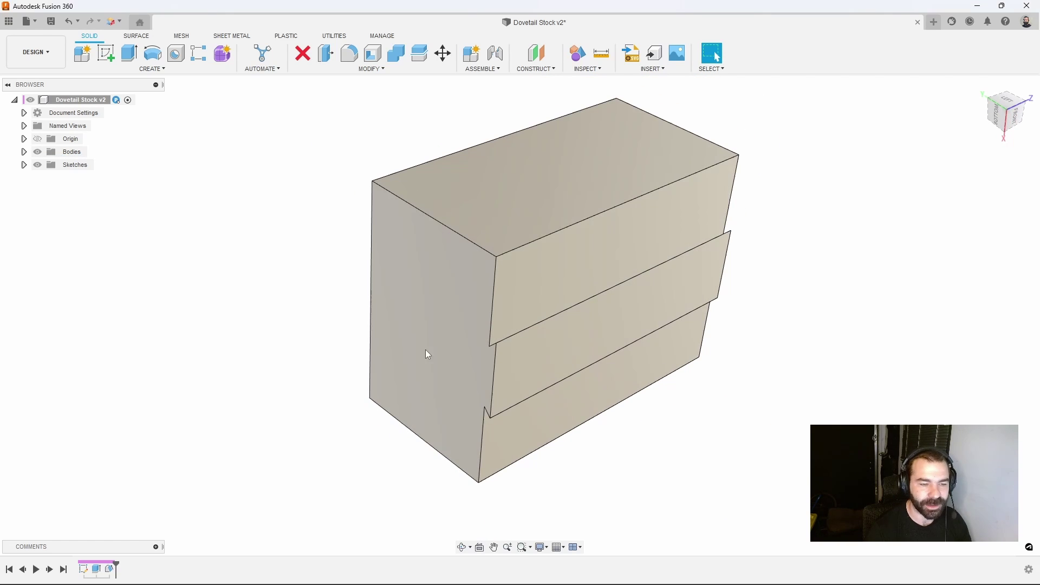
pyautogui.moveTo(495, 348)
pyautogui.keyDown('shift'); pyautogui.mouseDown(button='middle')
pyautogui.moveTo(520, 353)
pyautogui.moveTo(493, 340)
pyautogui.mouseUp(button='middle'); pyautogui.keyUp('shift')
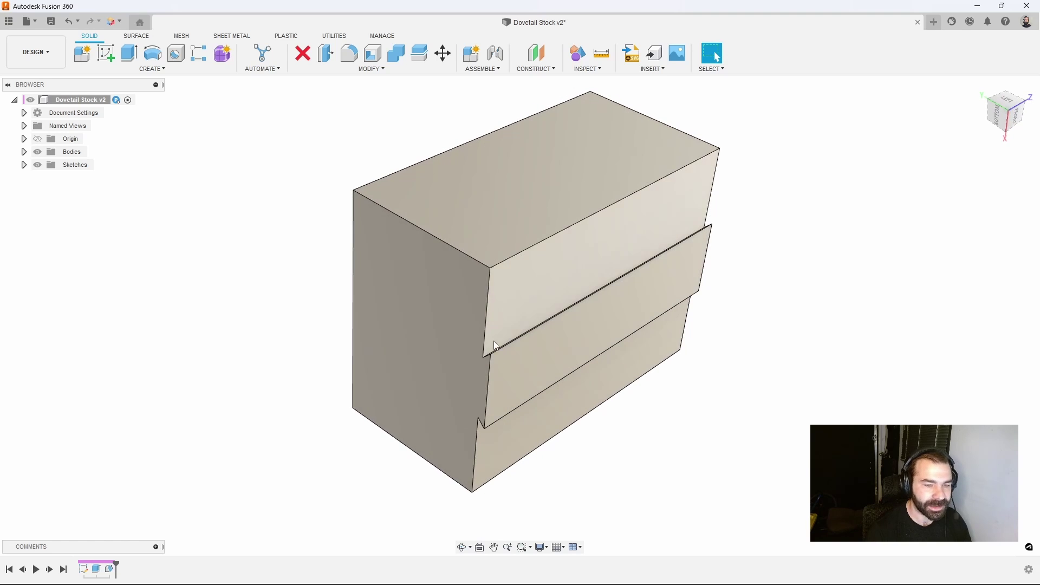
# Step: Start a sketch on the strip's outer face and draw a vertical construction centerline from the upper edge's midpoint to the origin
pyautogui.click(106, 53)
pyautogui.click(576, 357)
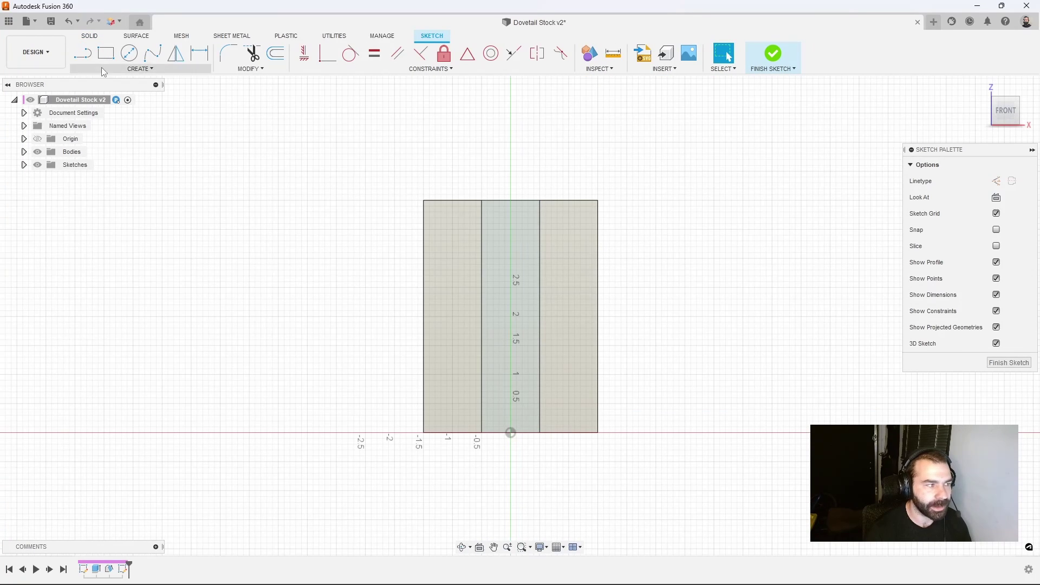
pyautogui.click(88, 61)
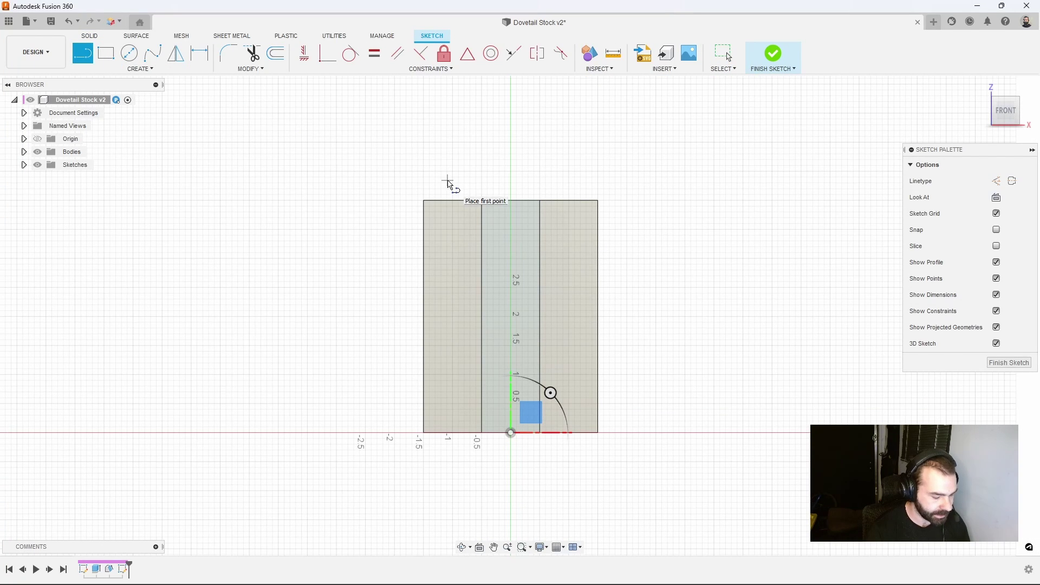
pyautogui.click(512, 203)
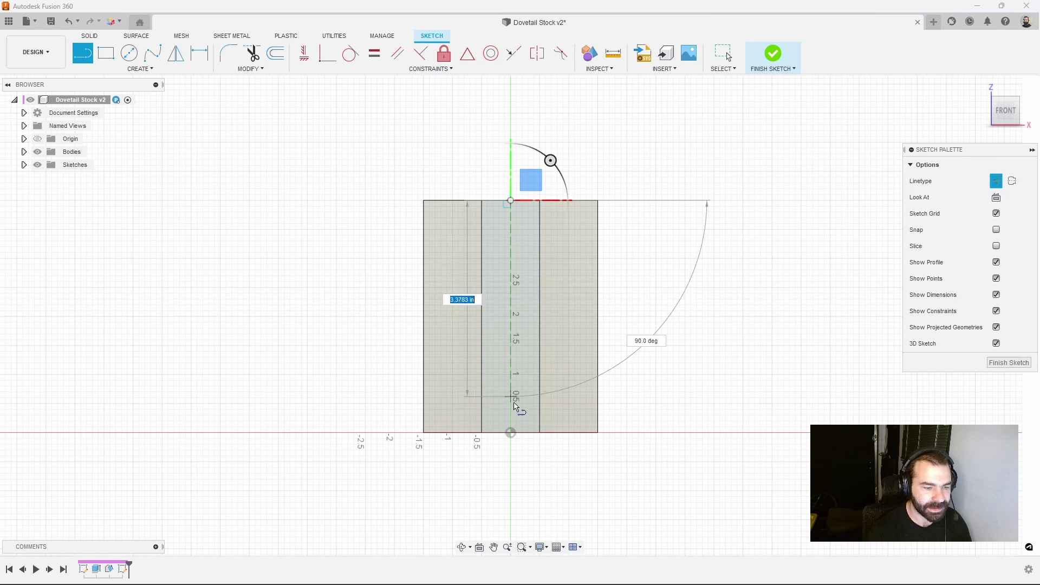
pyautogui.click(511, 433)
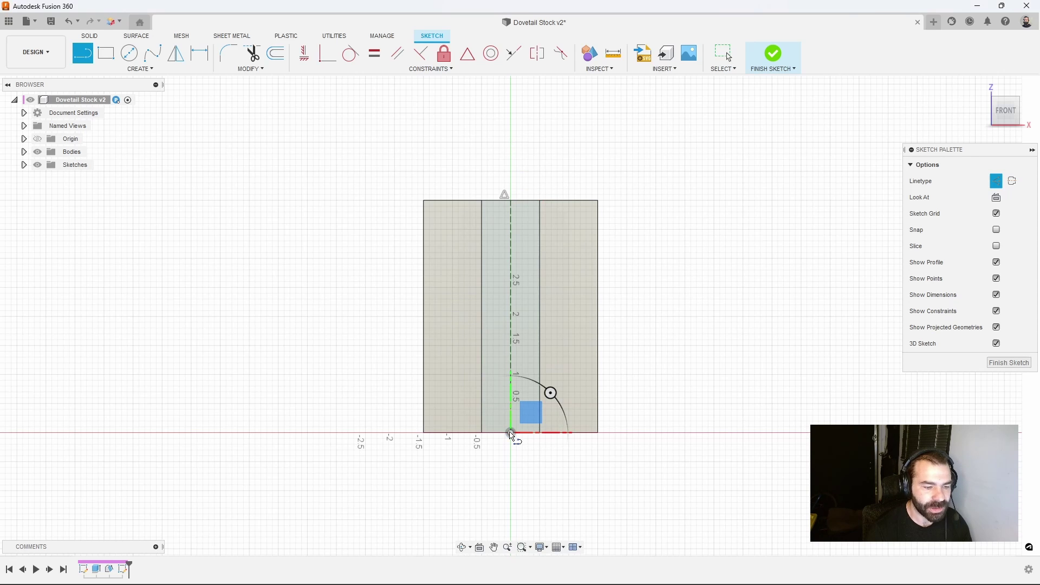
pyautogui.scroll(3, 526, 327)
pyautogui.press('Escape')
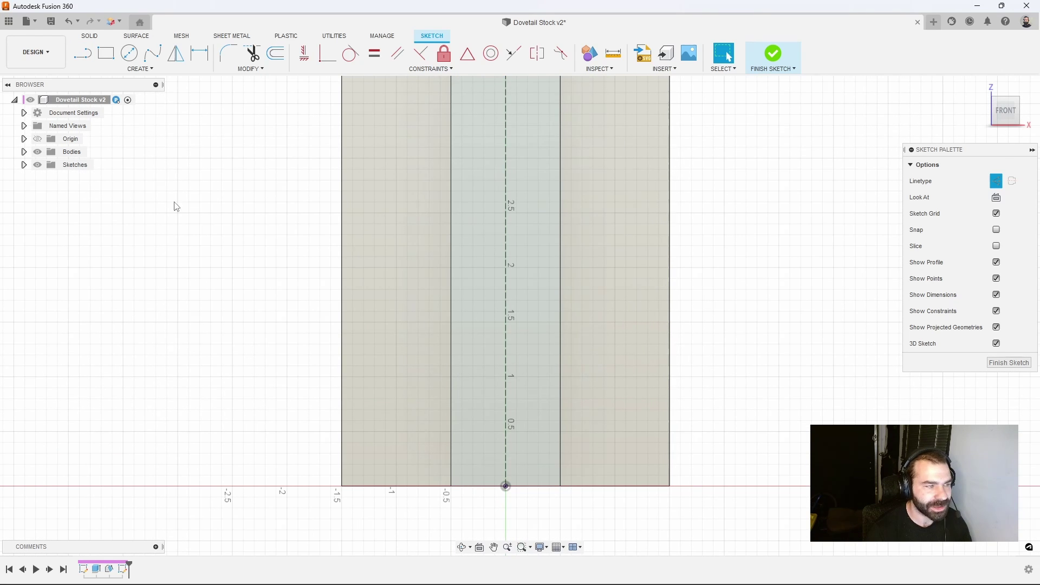
# Step: Sketch a horizontal center-to-center slot from the centerline to the strip's side edge, about 0.5 in between centers and 0.38 in wide
pyautogui.click(141, 69)
pyautogui.moveTo(126, 157)
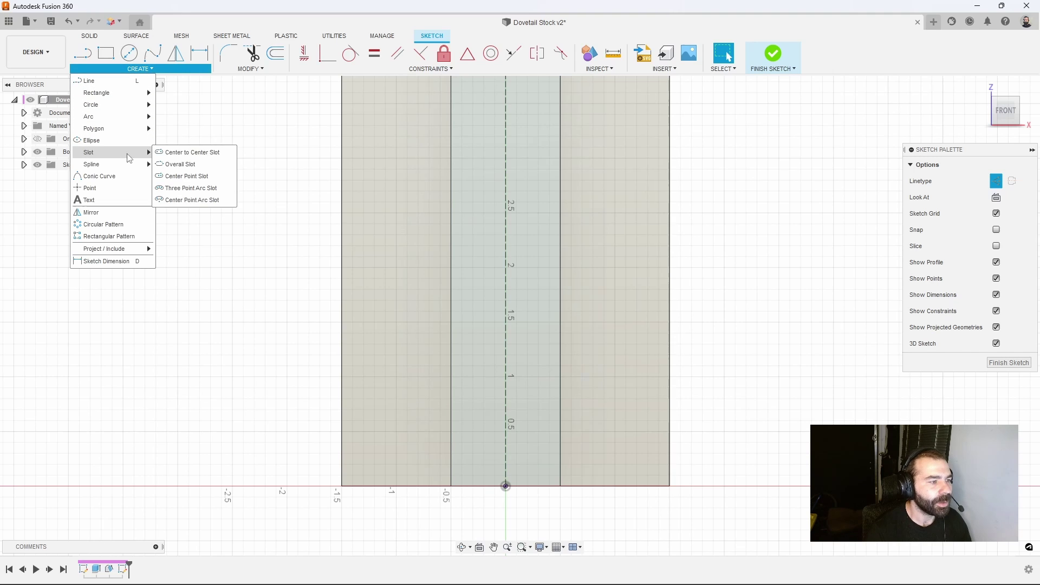
pyautogui.click(176, 152)
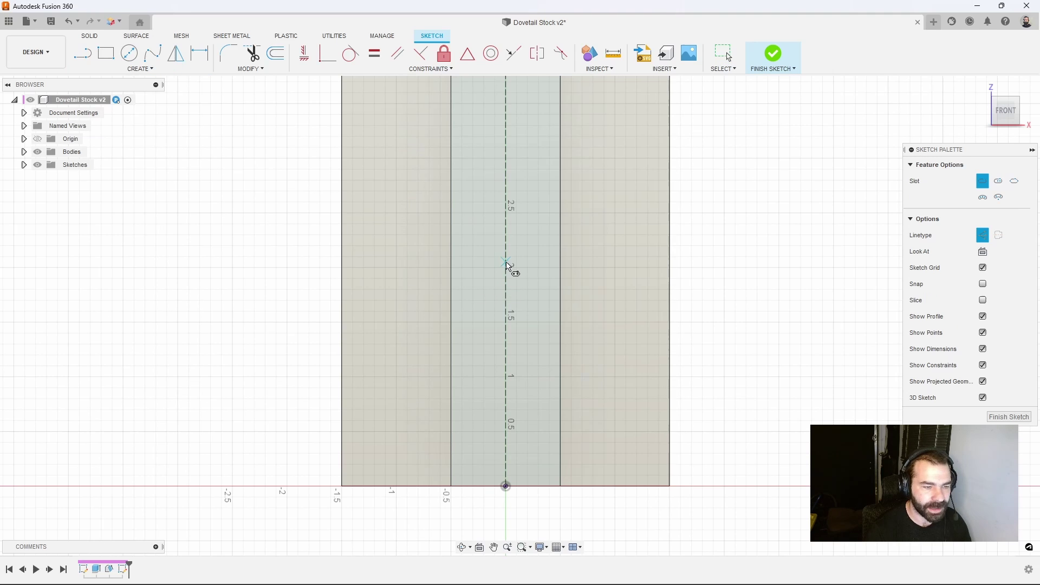
pyautogui.click(506, 267)
pyautogui.click(561, 267)
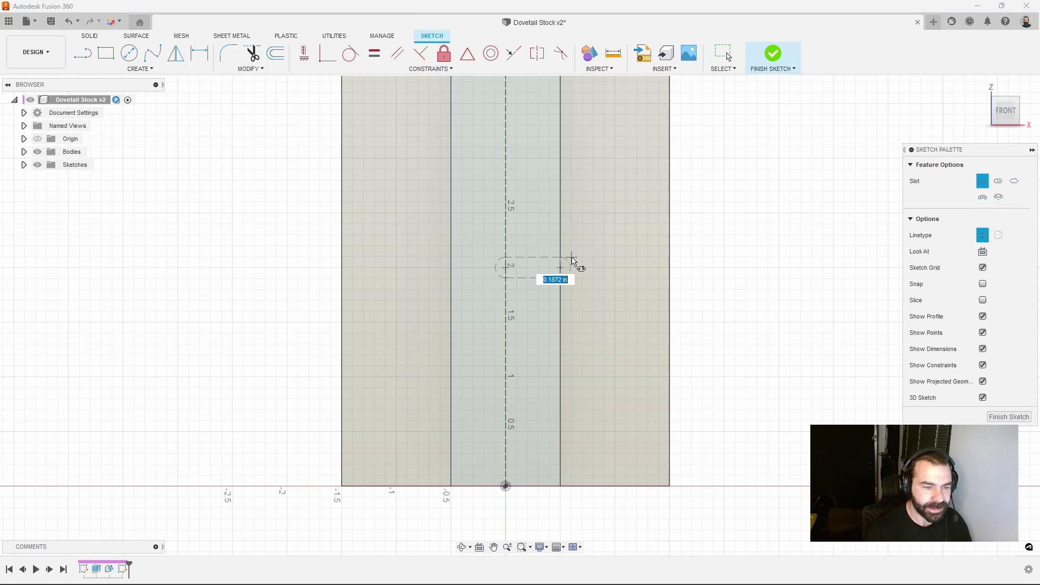
pyautogui.click(576, 254)
pyautogui.scroll(3, 555, 277)
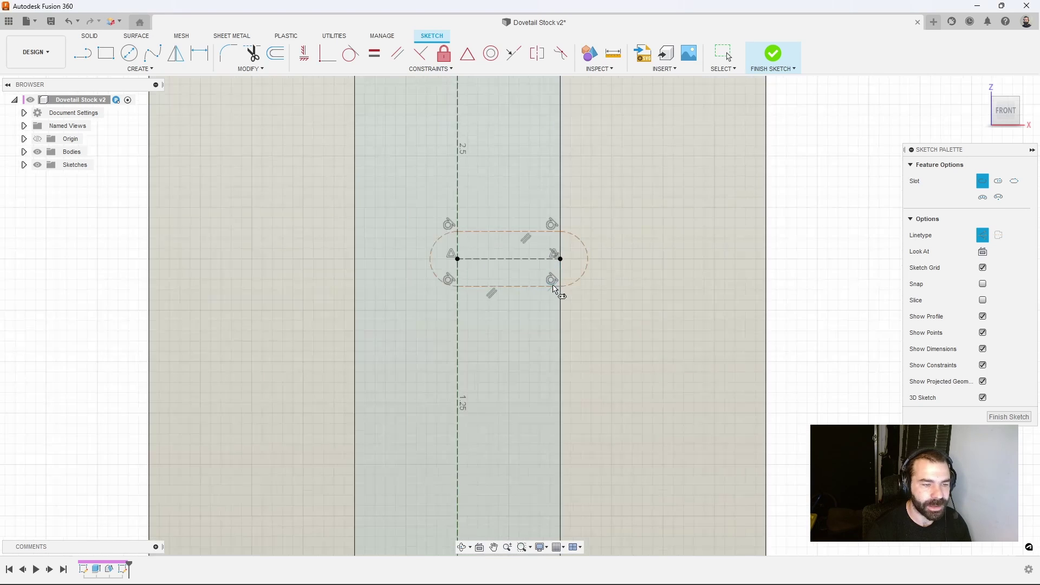
pyautogui.press('Escape')
# Step: Convert the slot's two straight lines and two end arcs from construction to normal geometry
pyautogui.click(511, 287)
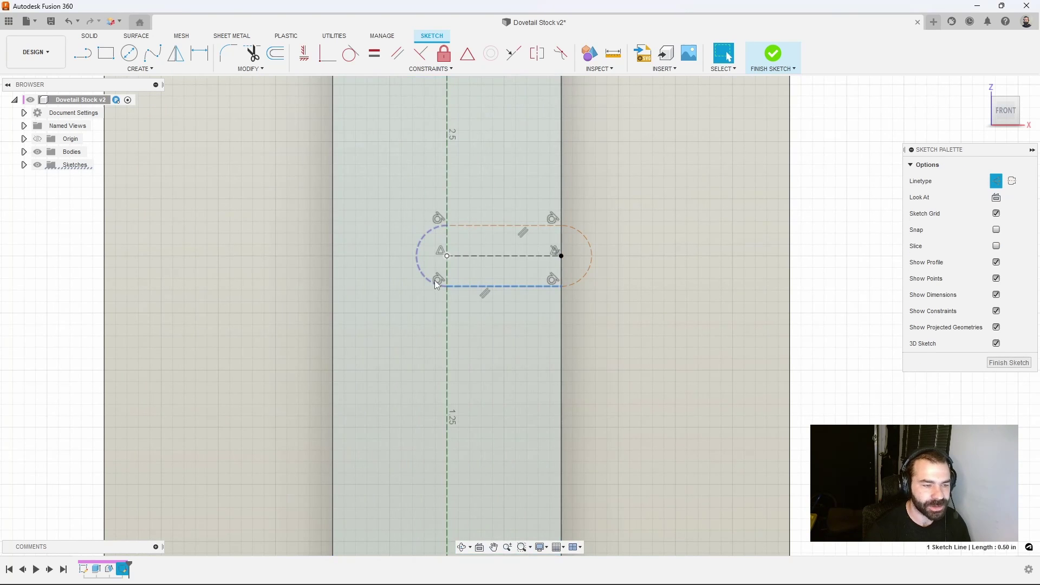
pyautogui.click(433, 281)
pyautogui.click(465, 225)
pyautogui.click(576, 232)
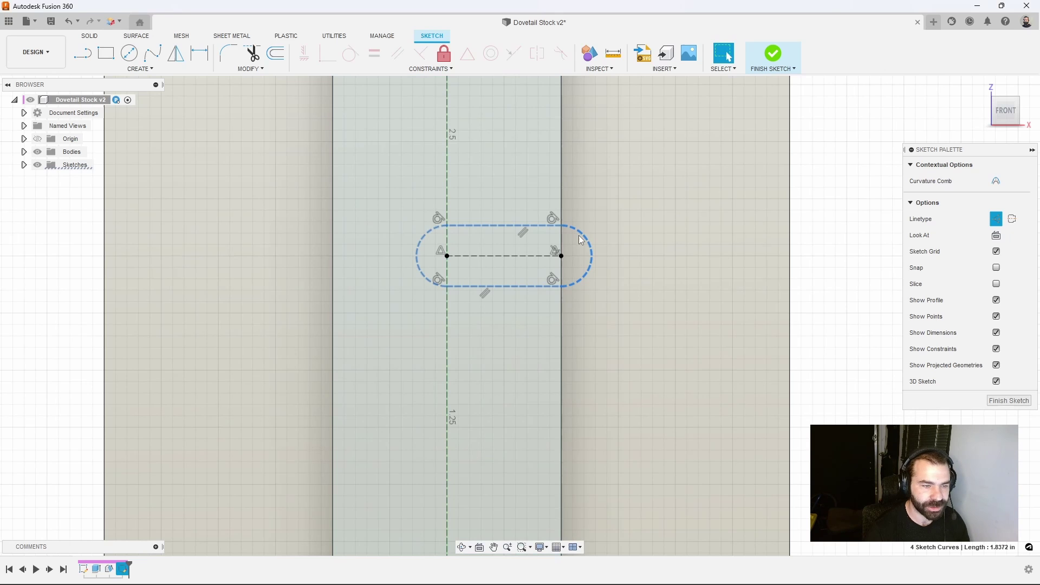
pyautogui.press('Escape')
pyautogui.scroll(-2, 579, 237)
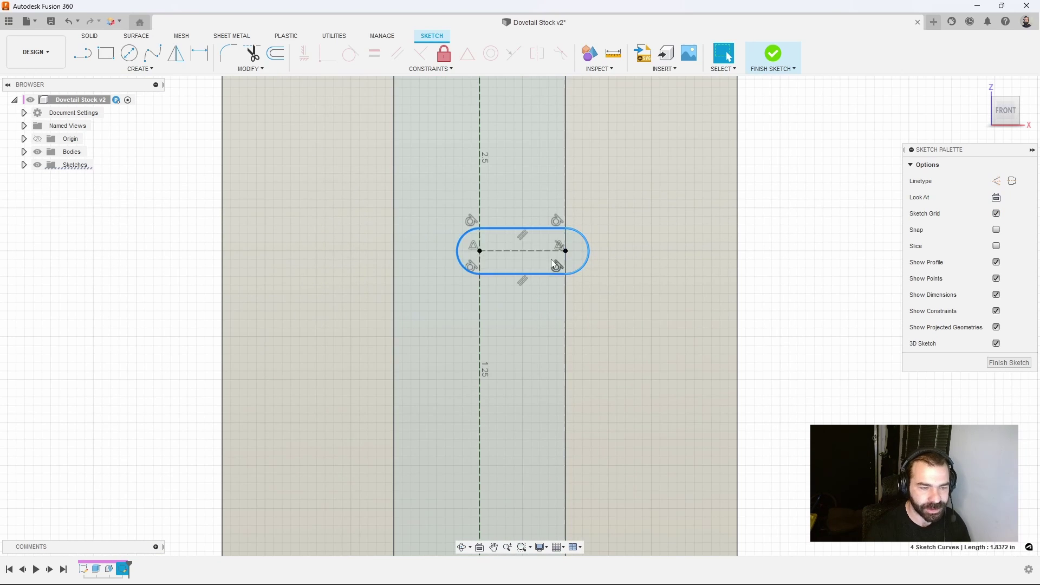
pyautogui.click(997, 182)
pyautogui.click(997, 182)
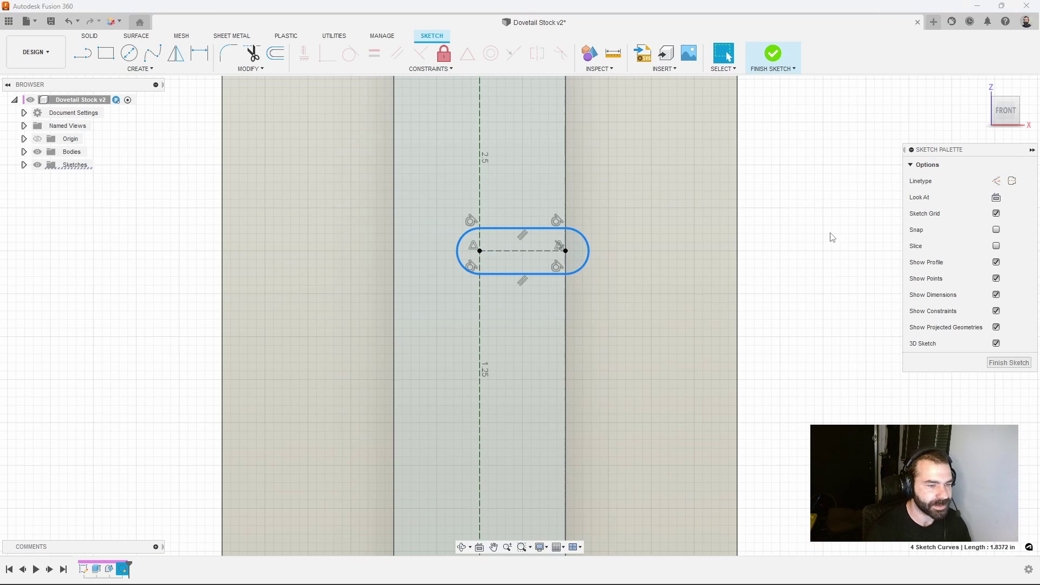
# Step: Extrude both slot profiles -0.10 in as a cut into the strip
pyautogui.press('e')
pyautogui.click(556, 266)
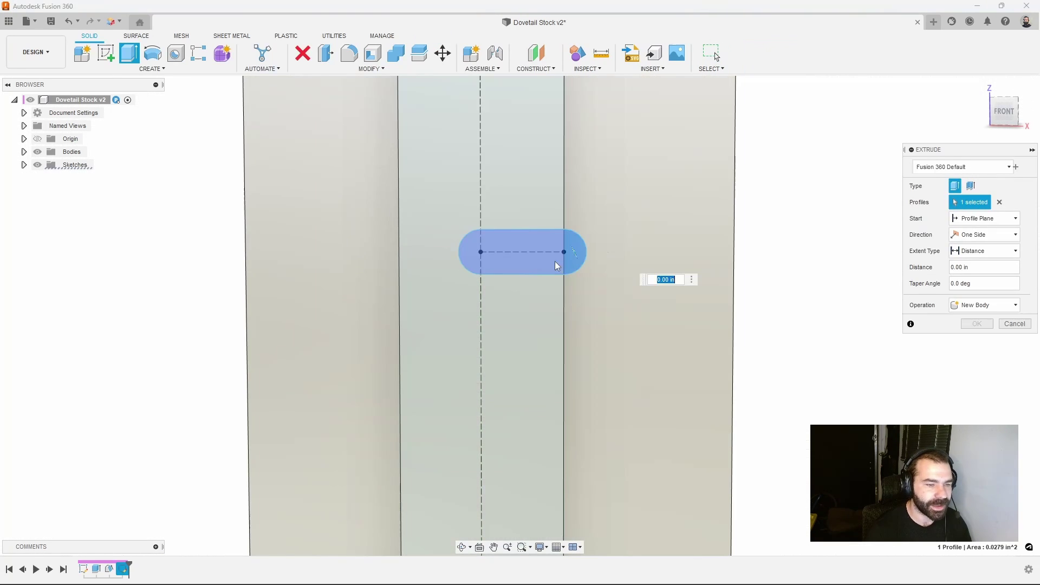
pyautogui.click(550, 265)
pyautogui.keyDown('shift'); pyautogui.moveTo(534, 262); pyautogui.dragTo(817, 274, button='middle'); pyautogui.keyUp('shift')
pyautogui.press('Down')
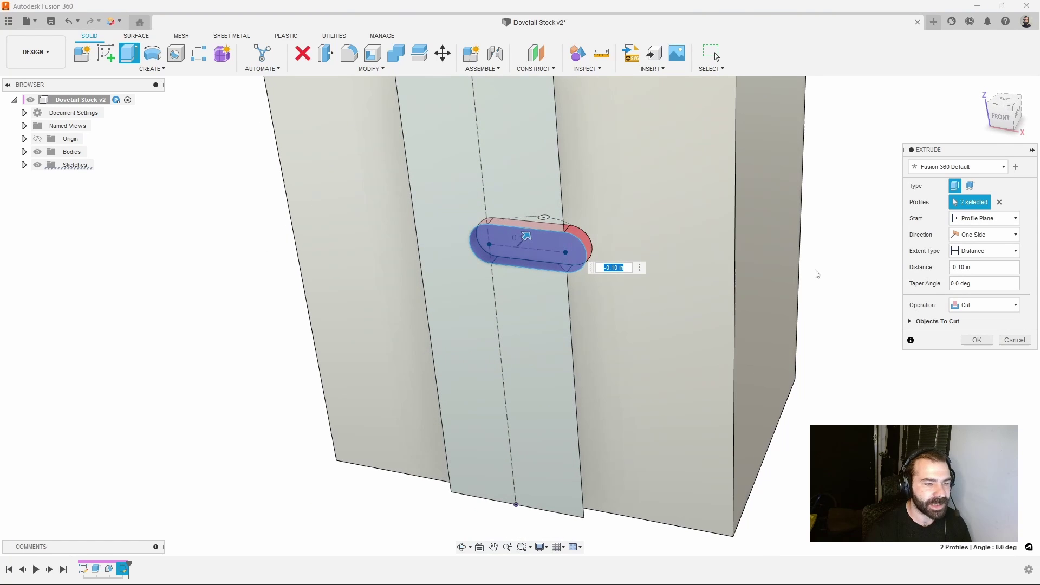
pyautogui.click(976, 340)
pyautogui.keyDown('shift'); pyautogui.moveTo(740, 249); pyautogui.dragTo(533, 334, button='middle'); pyautogui.keyUp('shift')
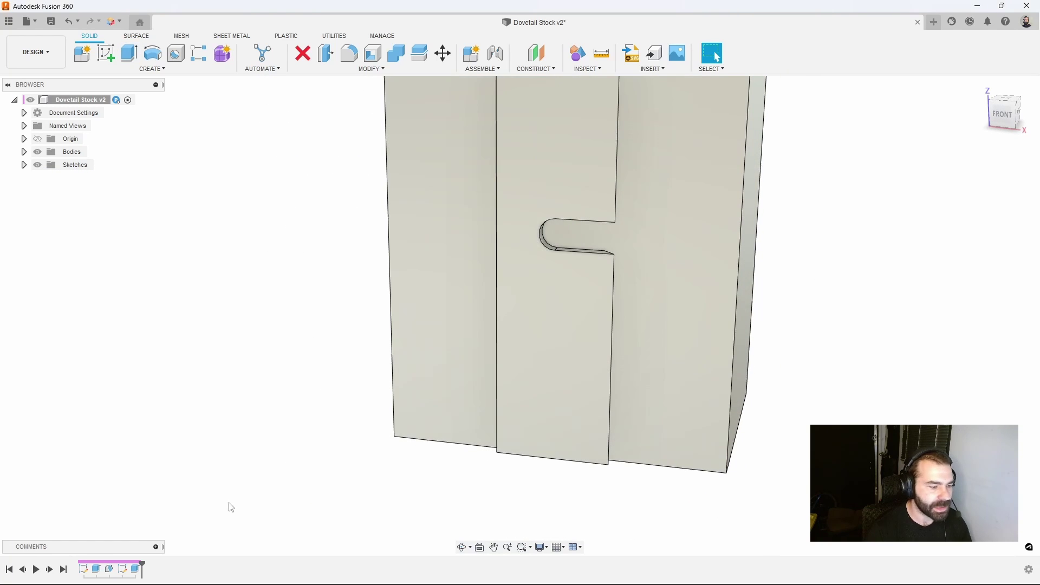
# Step: Reopen the slot sketch for editing and add a radius dimension to the slot's end arc on the centerline
pyautogui.rightClick(124, 568)
pyautogui.click(153, 462)
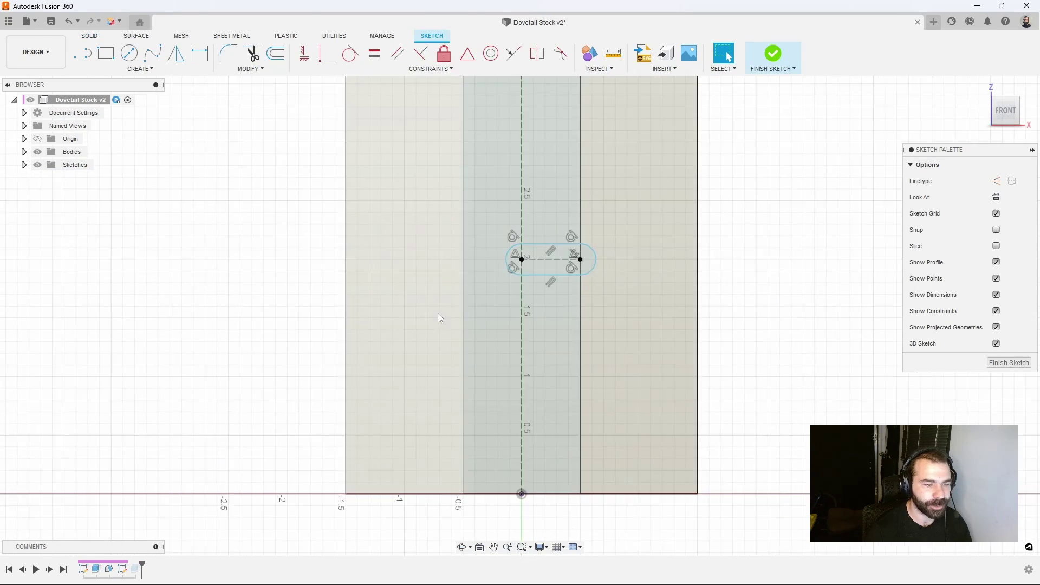
pyautogui.scroll(3, 491, 296)
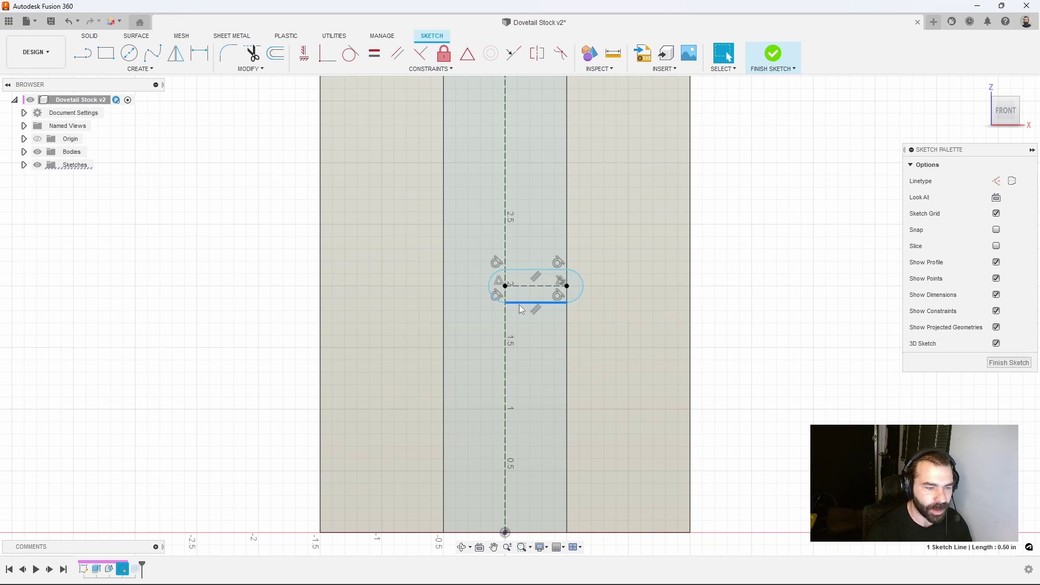
pyautogui.doubleClick(519, 302)
pyautogui.click(507, 310)
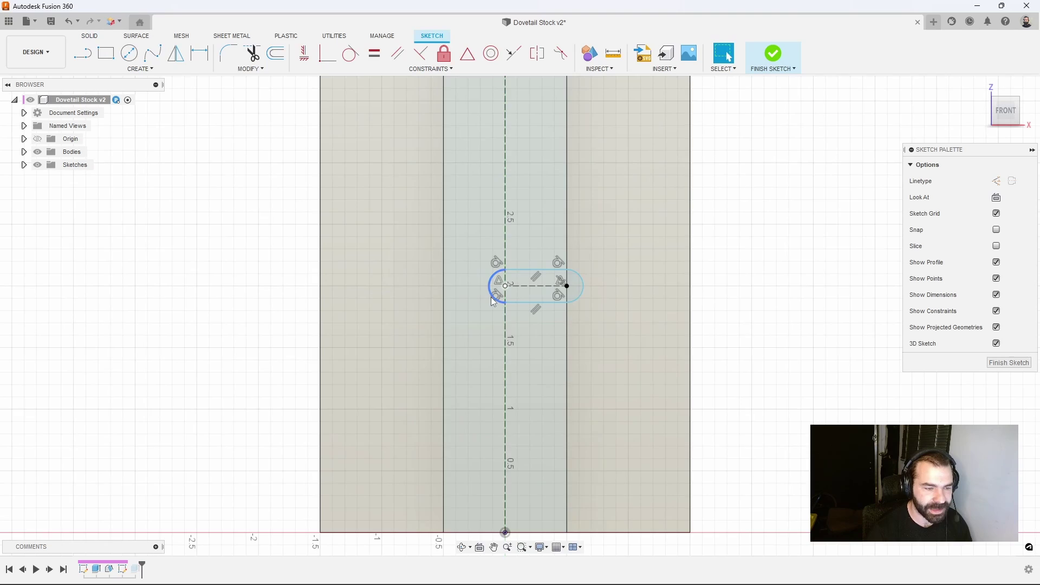
pyautogui.scroll(2, 493, 298)
pyautogui.click(498, 305)
pyautogui.moveTo(501, 307); pyautogui.dragTo(506, 315)
pyautogui.press('d')
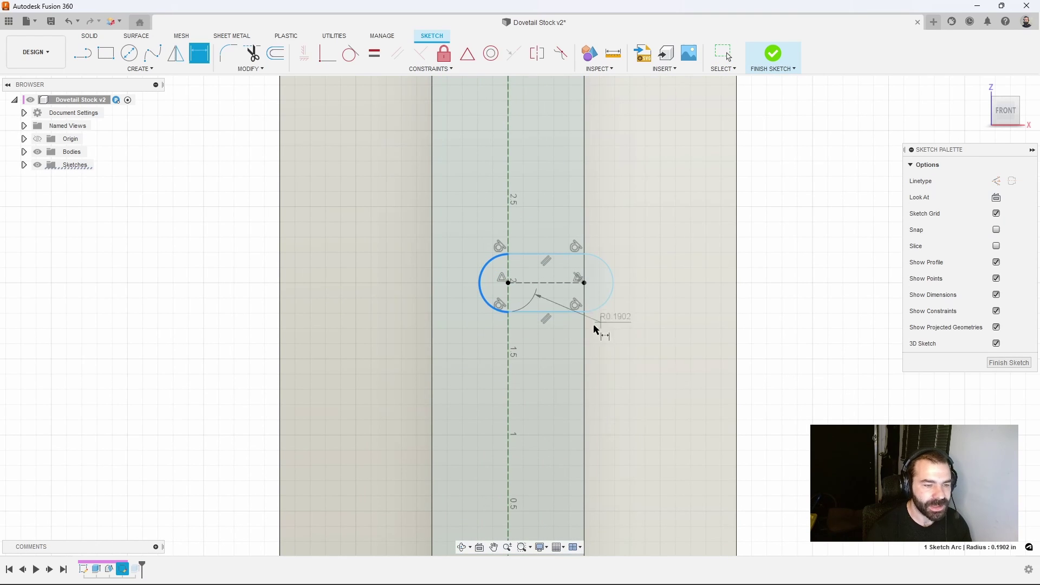
pyautogui.click(386, 339)
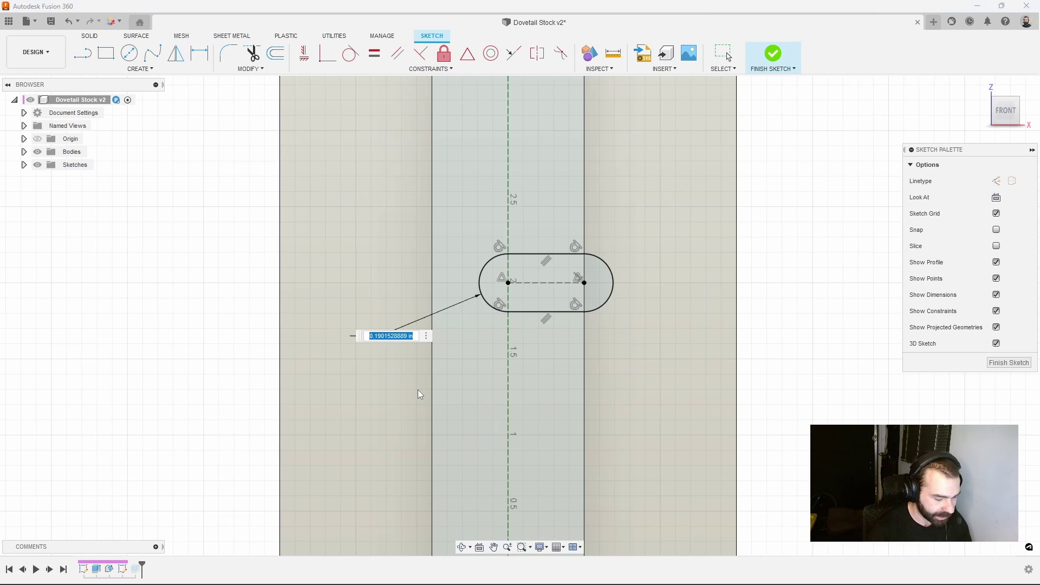
# Step: Set the slot's end radius to .250/2 in and finish the sketch
pyautogui.write('2.')
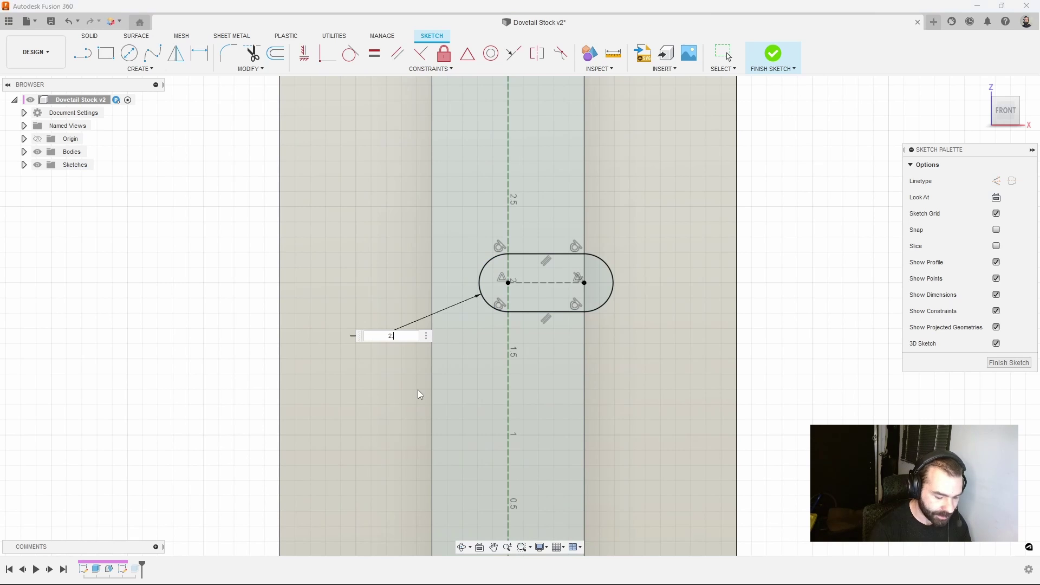
pyautogui.press('BackSpace')
pyautogui.press('BackSpace')
pyautogui.write('.2')
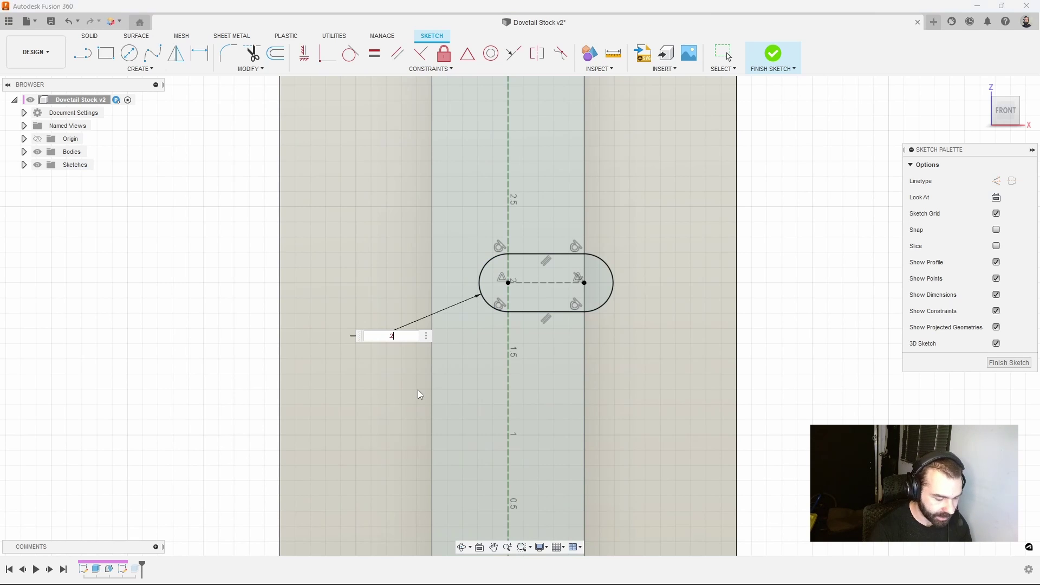
pyautogui.write('50')
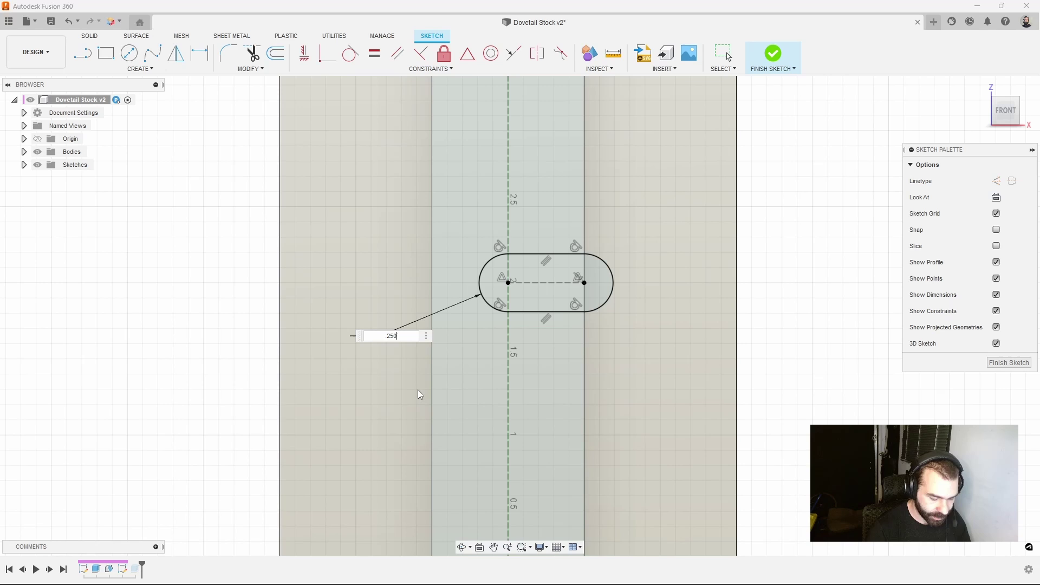
pyautogui.write('/2')
pyautogui.press('Return')
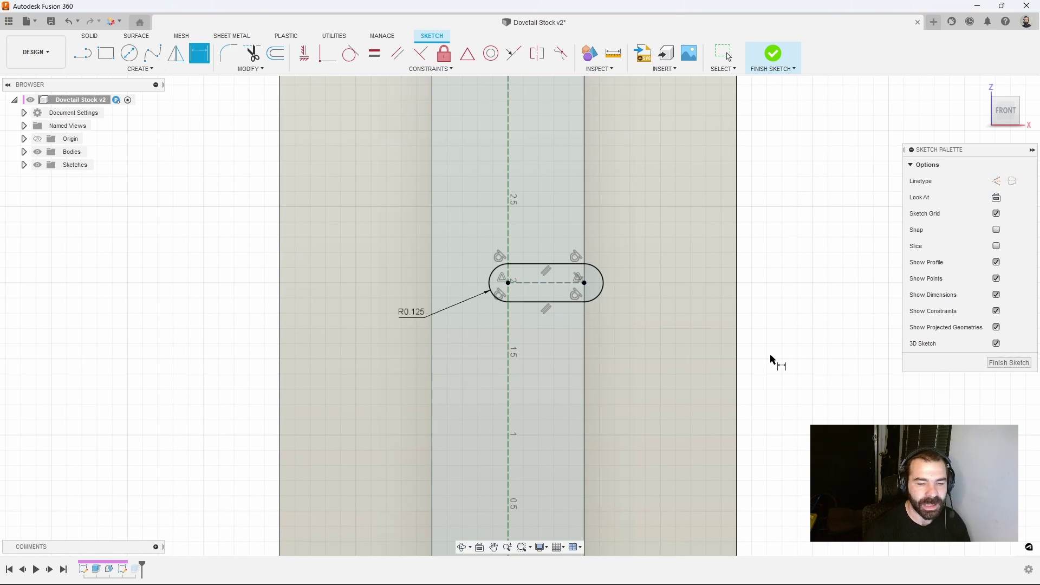
pyautogui.click(1009, 362)
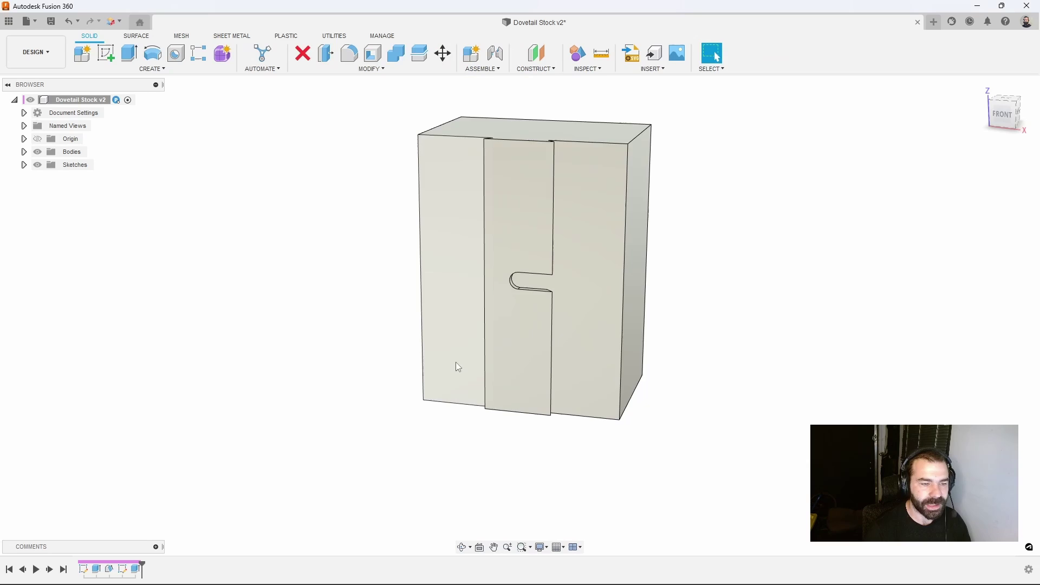
# Step: In the model parameters of Sketch1, set the block dimensions d1 to 1 in and d2 to 2 in
pyautogui.moveTo(457, 364)
pyautogui.keyDown('shift'); pyautogui.mouseDown(button='middle')
pyautogui.moveTo(455, 349)
pyautogui.moveTo(450, 365)
pyautogui.moveTo(509, 322)
pyautogui.mouseUp(button='middle'); pyautogui.keyUp('shift')
pyautogui.scroll(3, 506, 319)
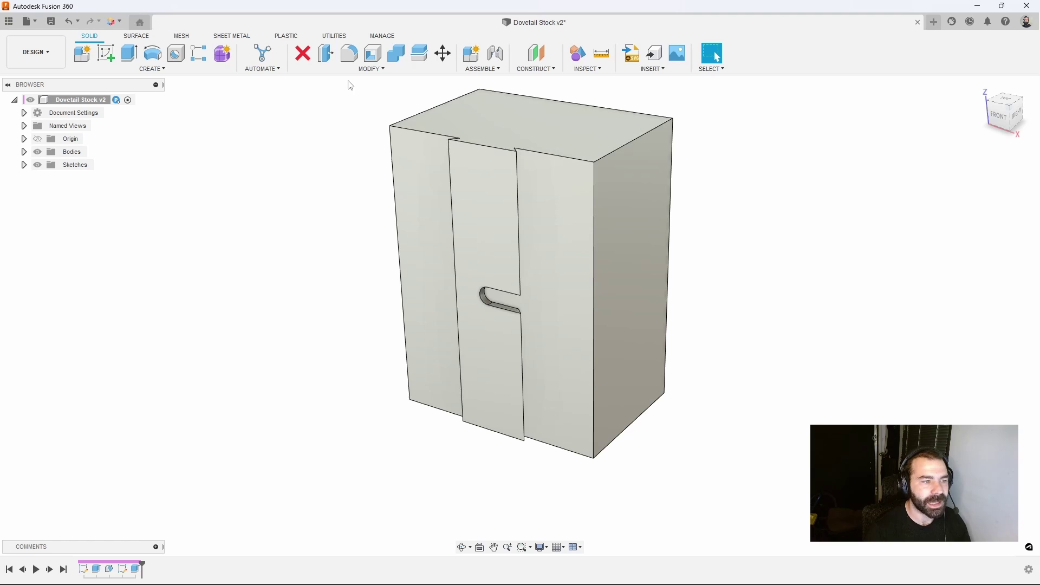
pyautogui.click(372, 69)
pyautogui.click(336, 336)
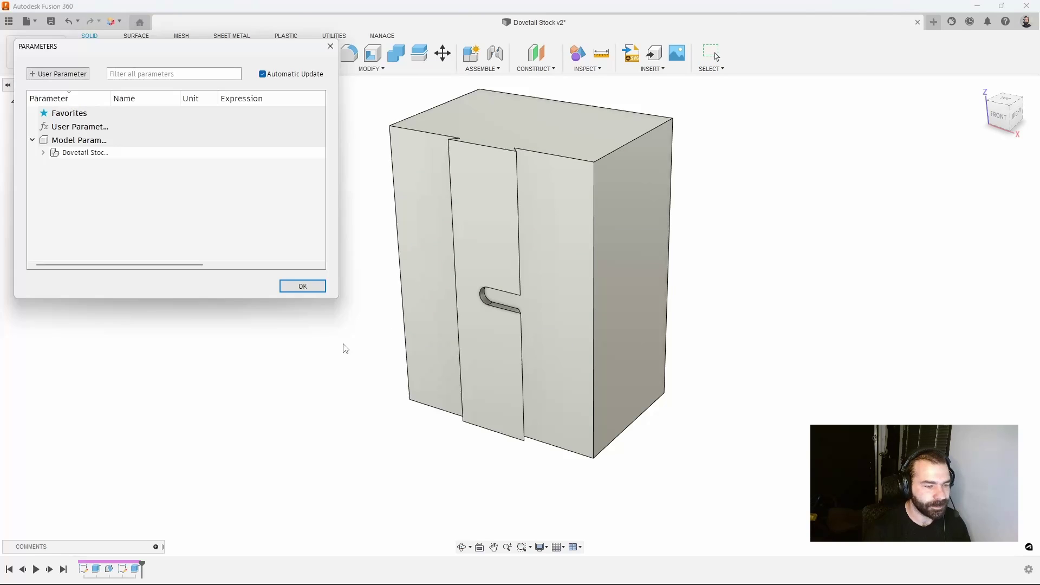
pyautogui.click(43, 152)
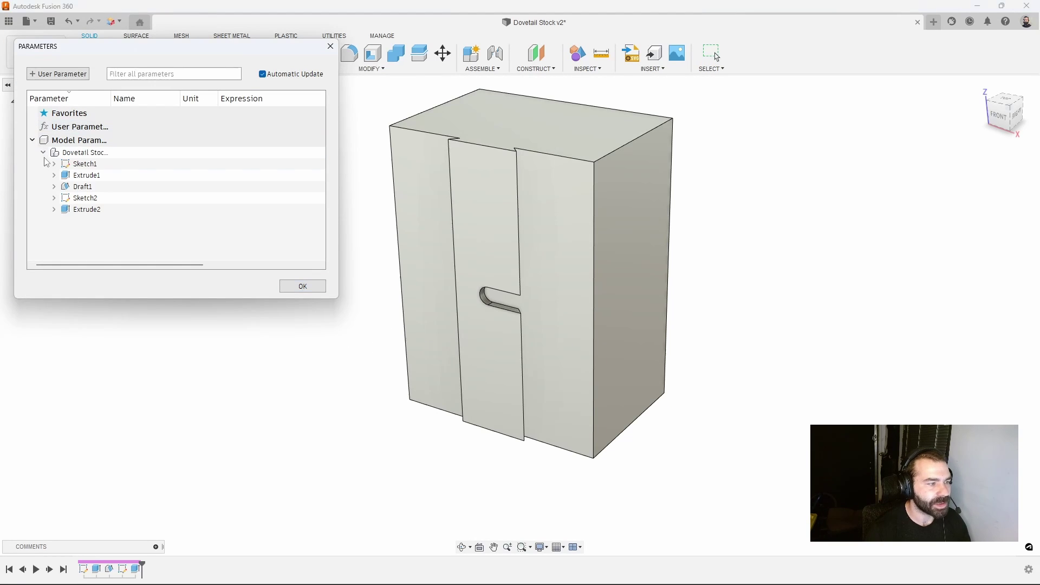
pyautogui.click(53, 163)
pyautogui.click(227, 176)
pyautogui.click(228, 176)
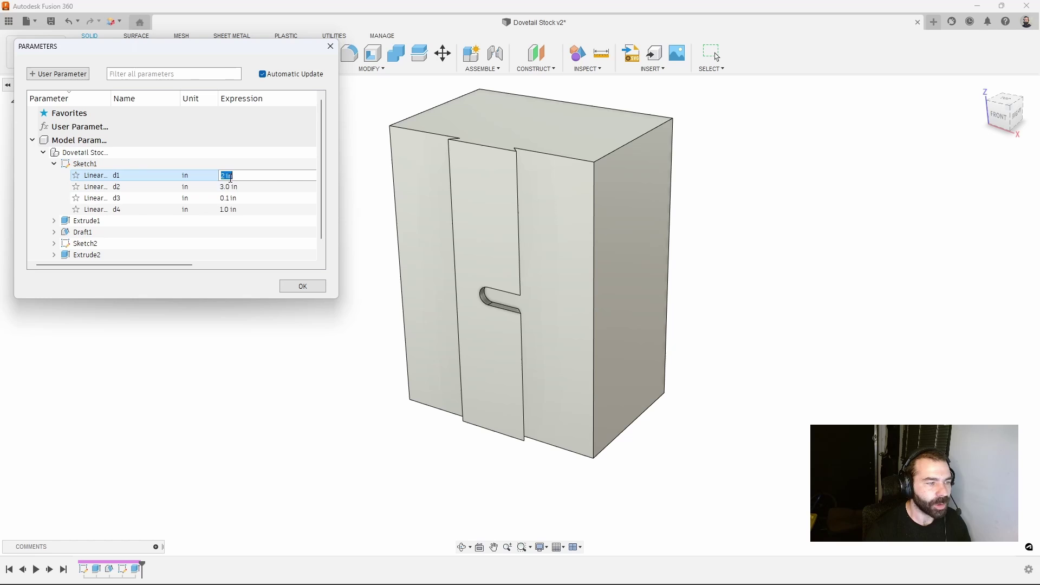
pyautogui.write('1')
pyautogui.click(184, 186)
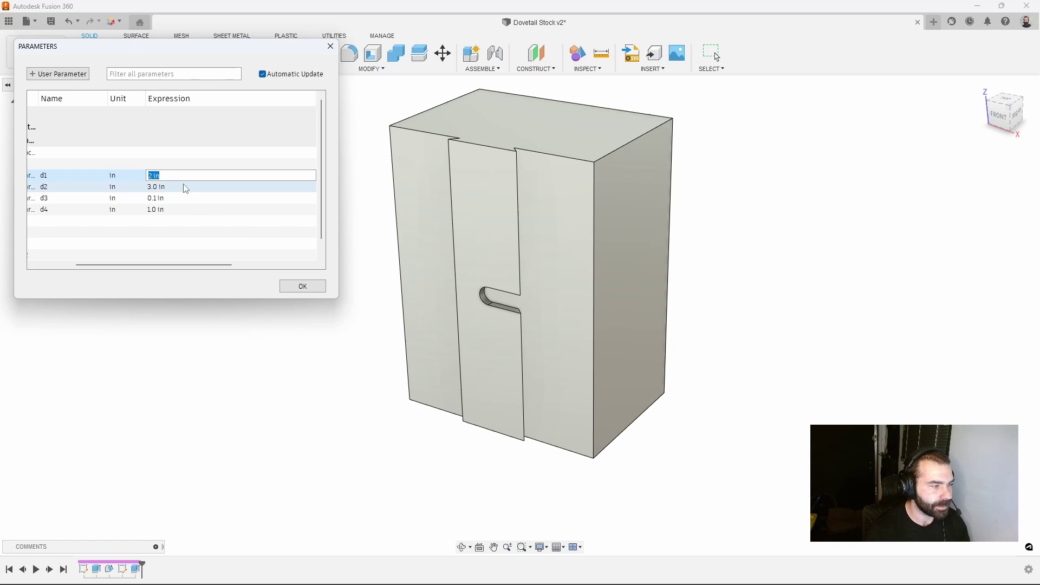
pyautogui.write('2')
pyautogui.click(182, 198)
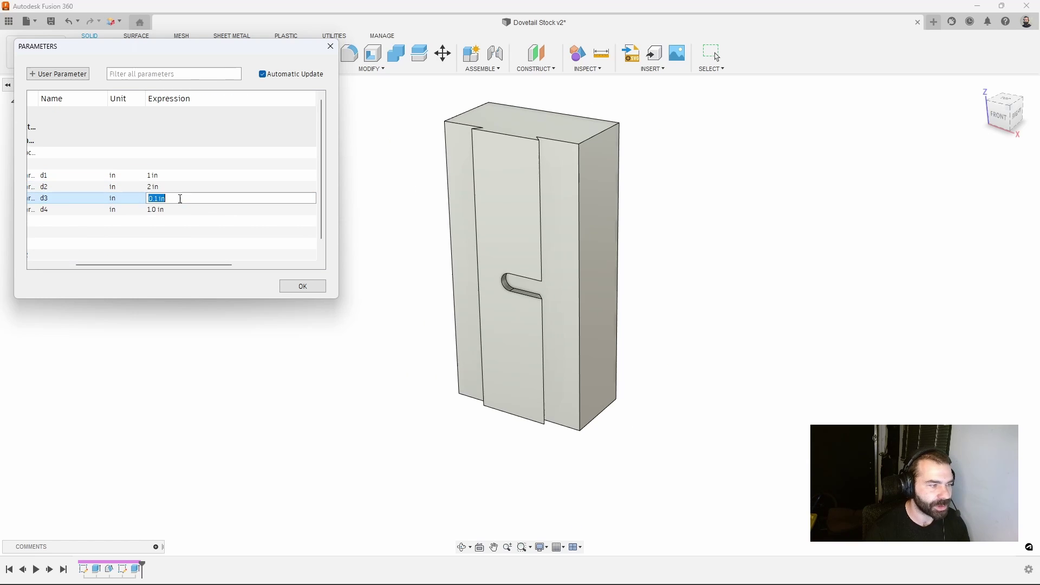
# Step: Set the dovetail strip's width parameter d4 to 0.75 in
pyautogui.click(180, 209)
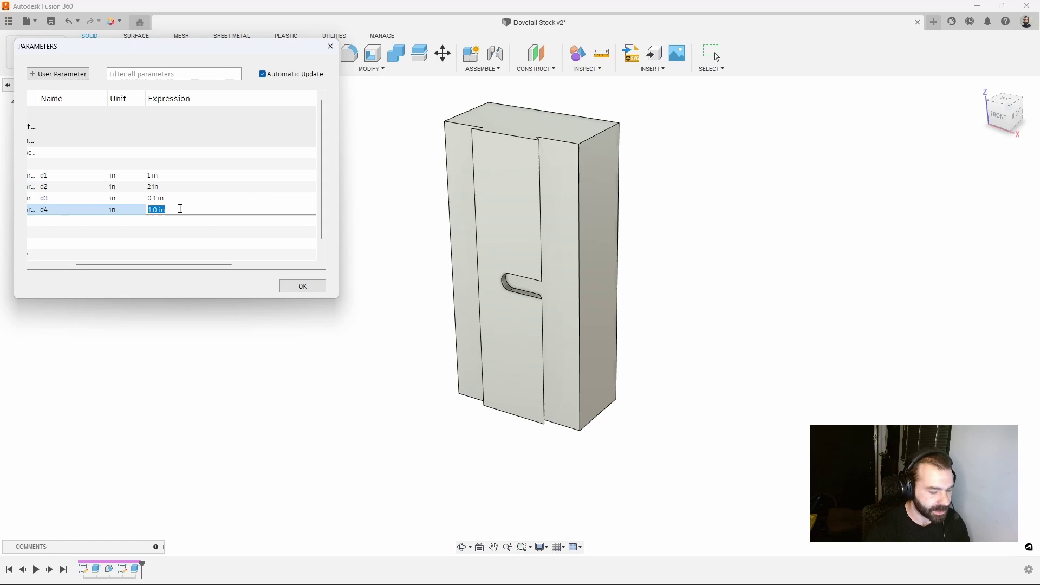
pyautogui.press('BackSpace')
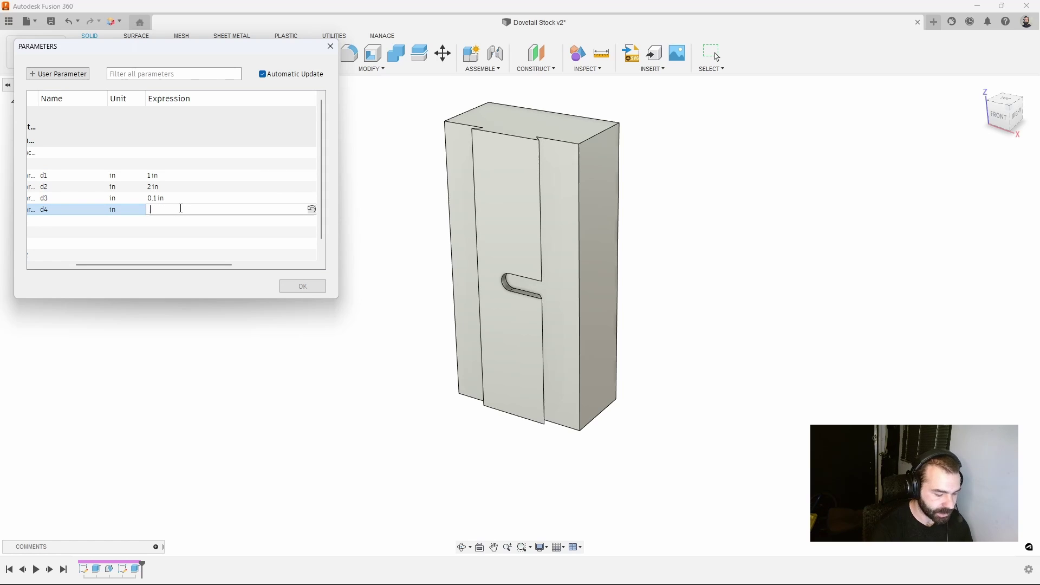
pyautogui.write('.75')
pyautogui.click(184, 233)
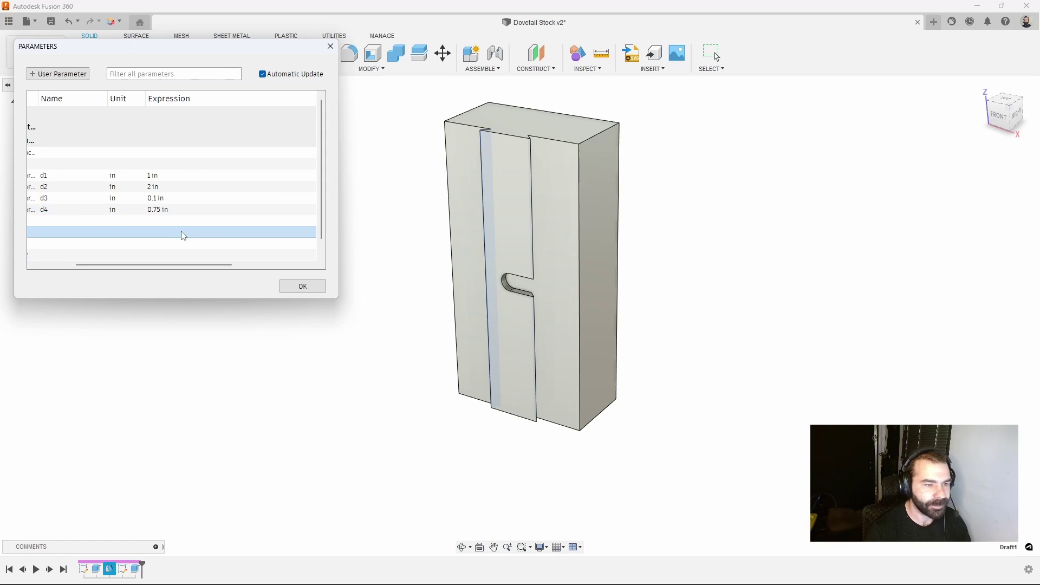
# Step: Add a user parameter named StockH in inches with the expression 2
pyautogui.scroll(-2, 699, 274)
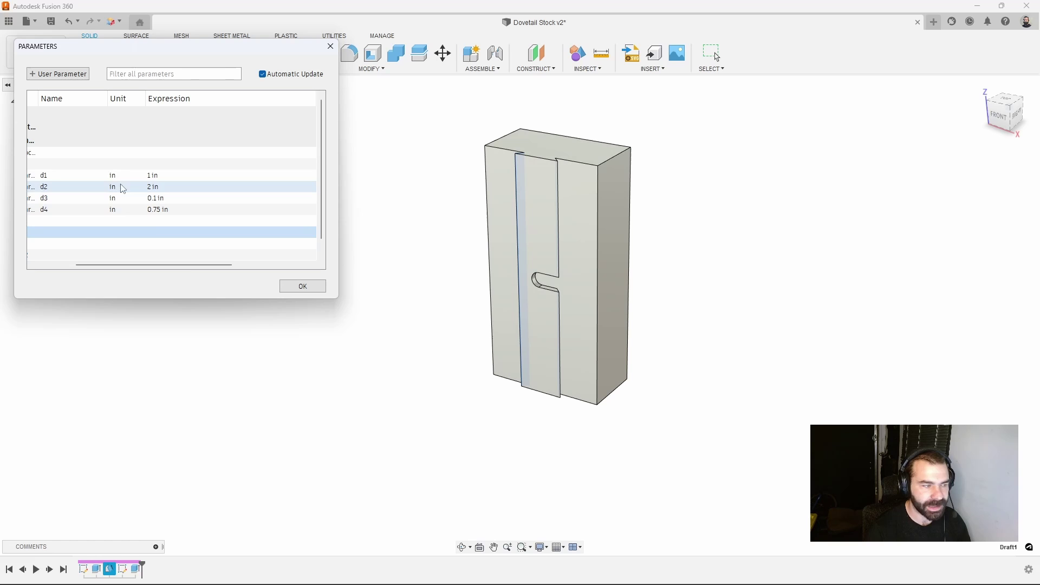
pyautogui.moveTo(181, 265); pyautogui.dragTo(126, 269)
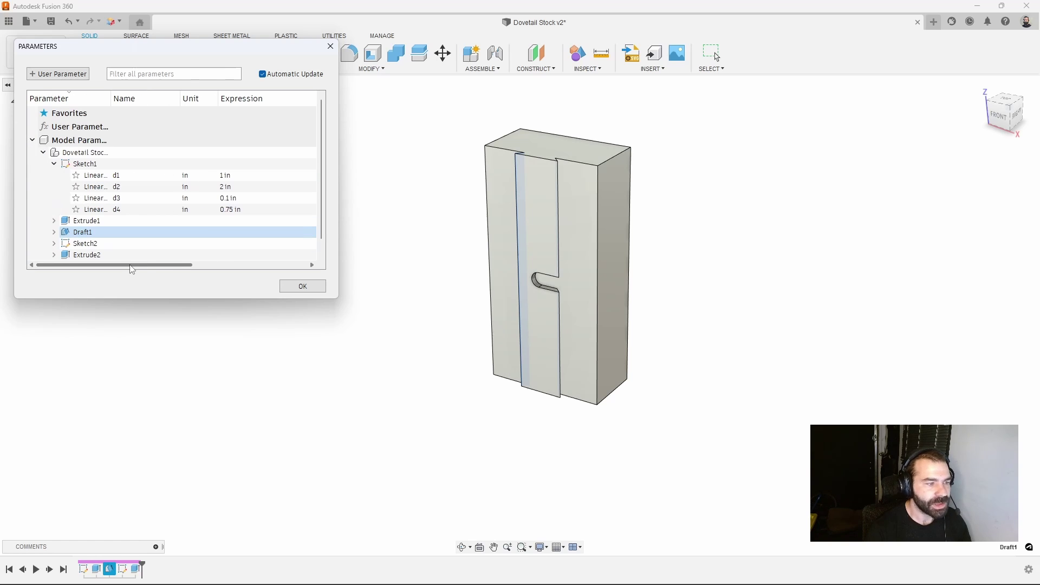
pyautogui.click(58, 74)
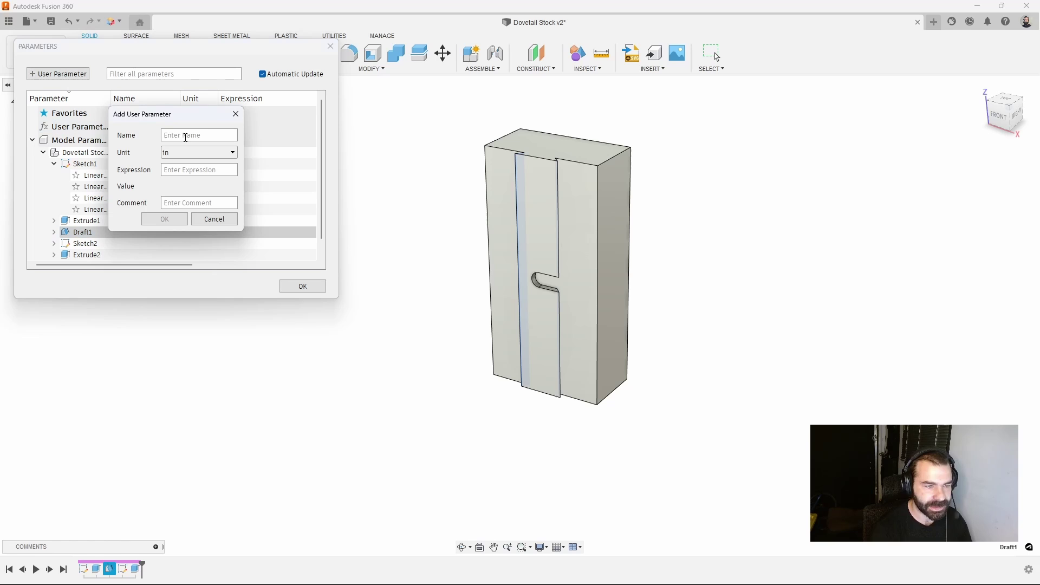
pyautogui.write('StockH')
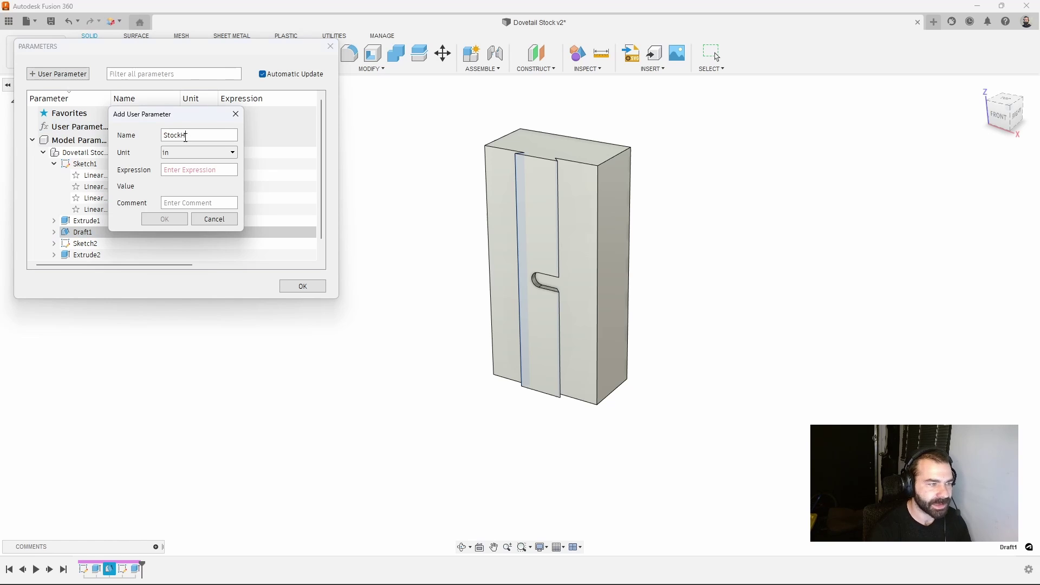
pyautogui.click(209, 170)
pyautogui.write('2')
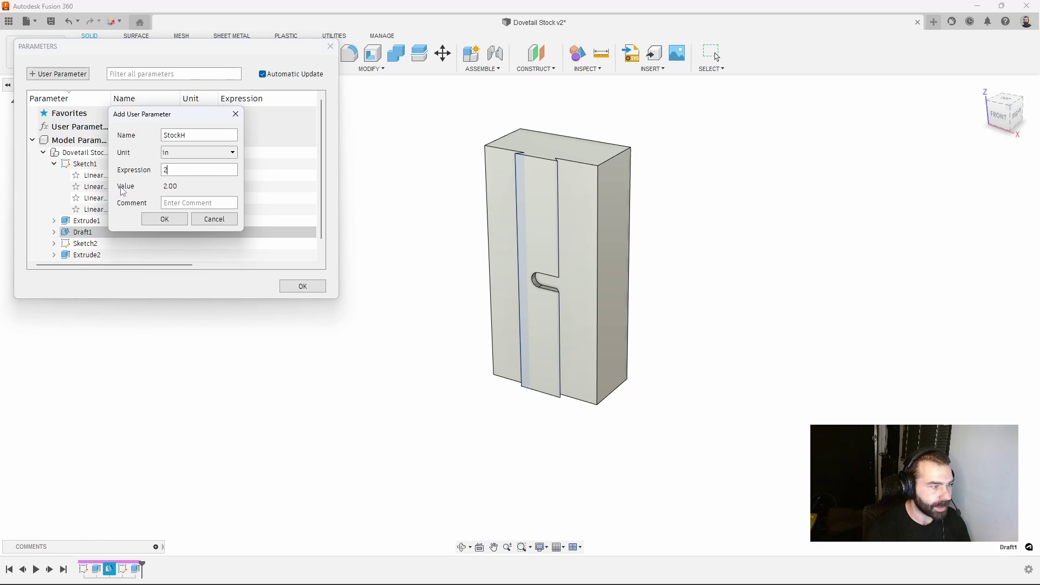
pyautogui.click(171, 218)
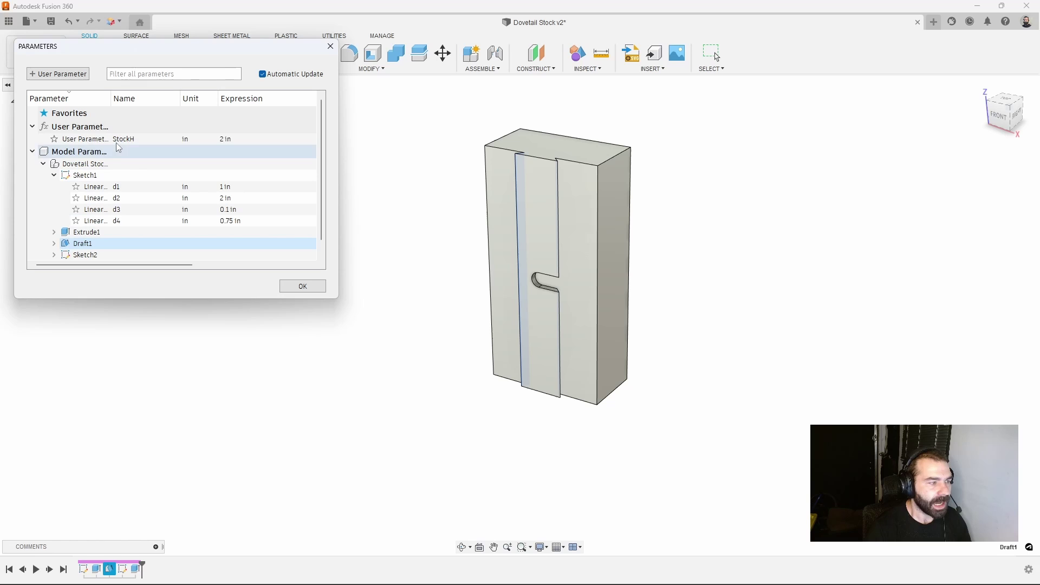
# Step: Link the Sketch1 dimension d1 to the StockH user parameter and close the parameters
pyautogui.click(223, 191)
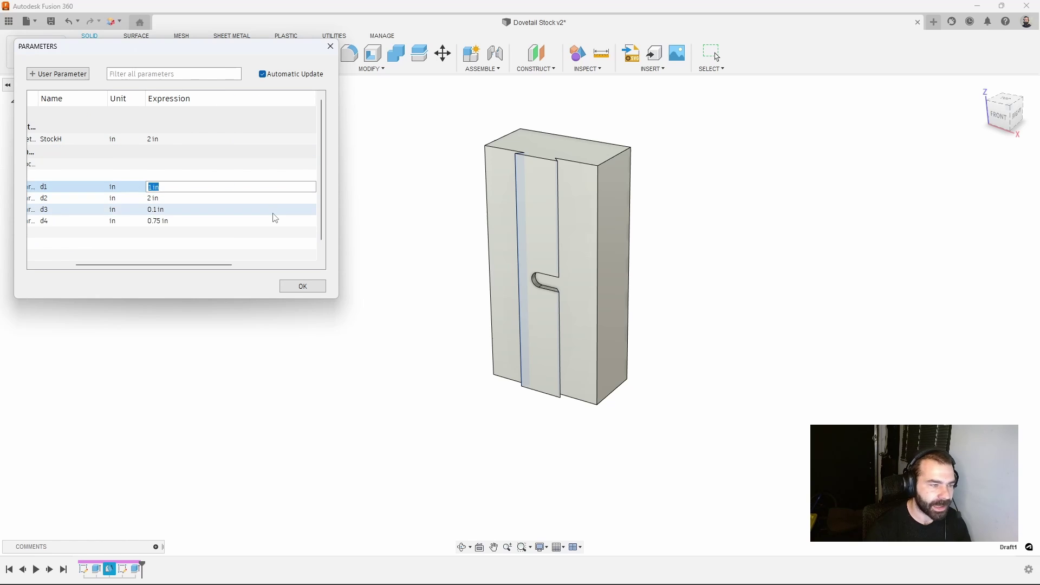
pyautogui.write('Stock')
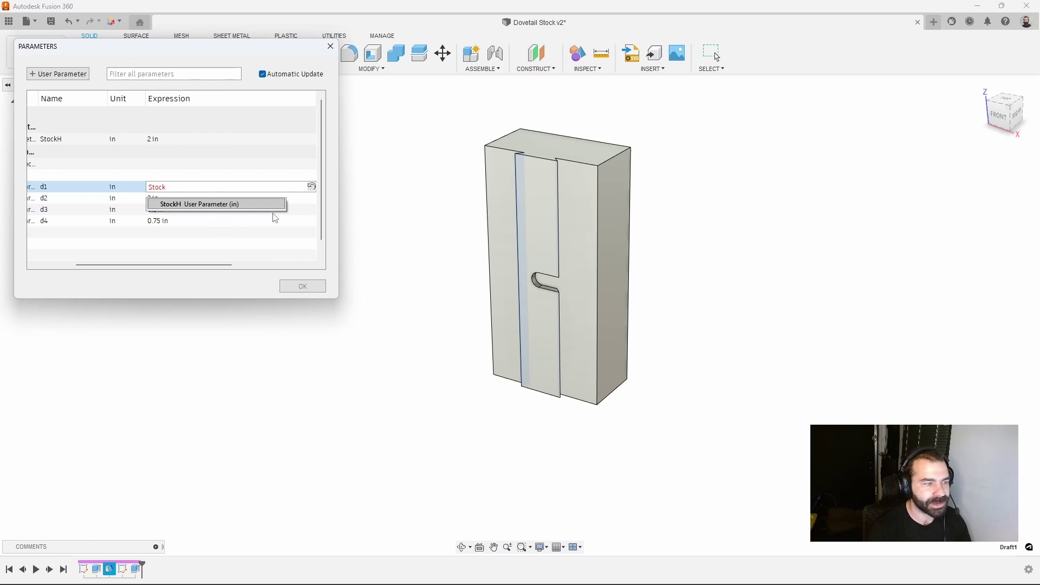
pyautogui.write('H')
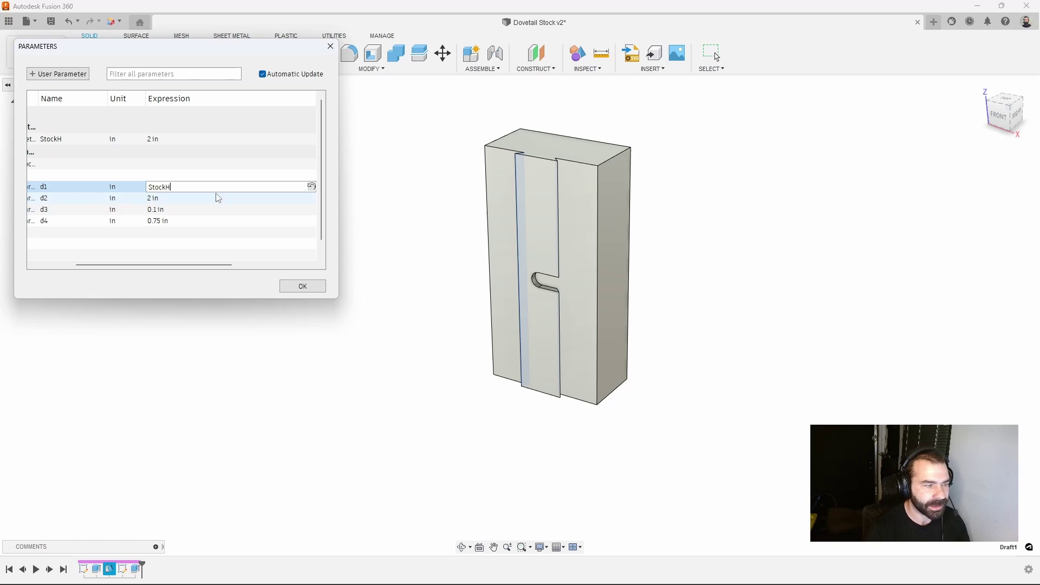
pyautogui.click(194, 210)
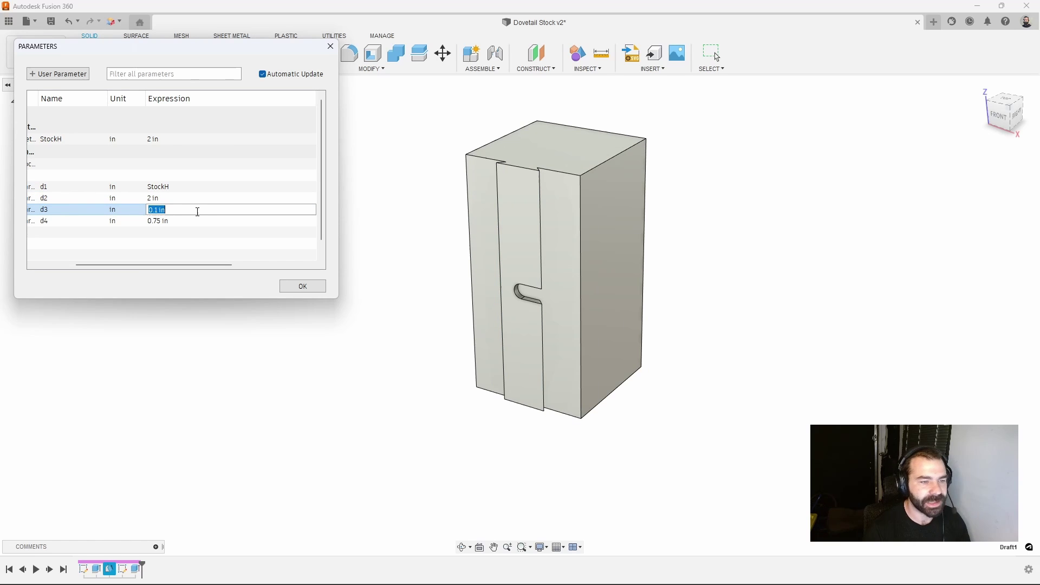
pyautogui.click(293, 290)
pyautogui.keyDown('shift'); pyautogui.moveTo(307, 288); pyautogui.dragTo(428, 215, button='middle'); pyautogui.keyUp('shift')
pyautogui.press('F6')
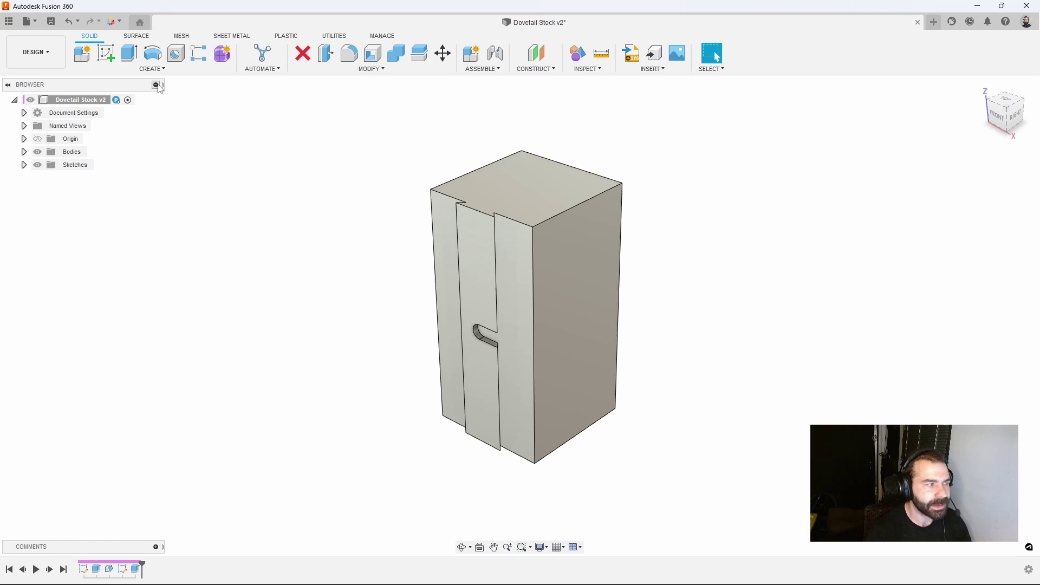
# Step: In the Manufacture workspace, create a milling setup with Z from the dovetail strip's outer face and X along the strip's long edge
pyautogui.click(36, 52)
pyautogui.click(60, 172)
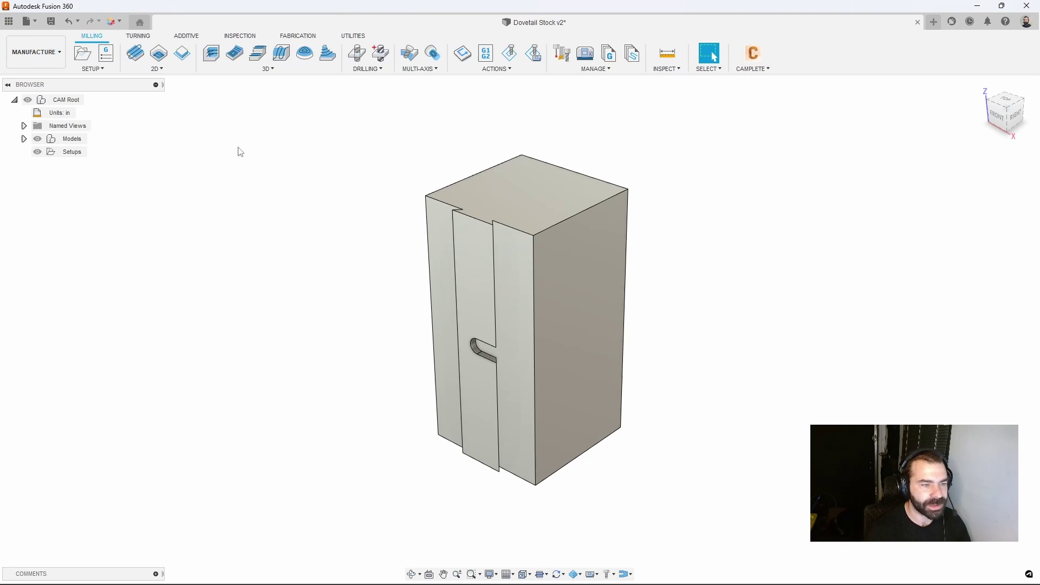
pyautogui.click(83, 52)
pyautogui.keyDown('shift'); pyautogui.moveTo(299, 277); pyautogui.dragTo(404, 191, button='middle'); pyautogui.keyUp('shift')
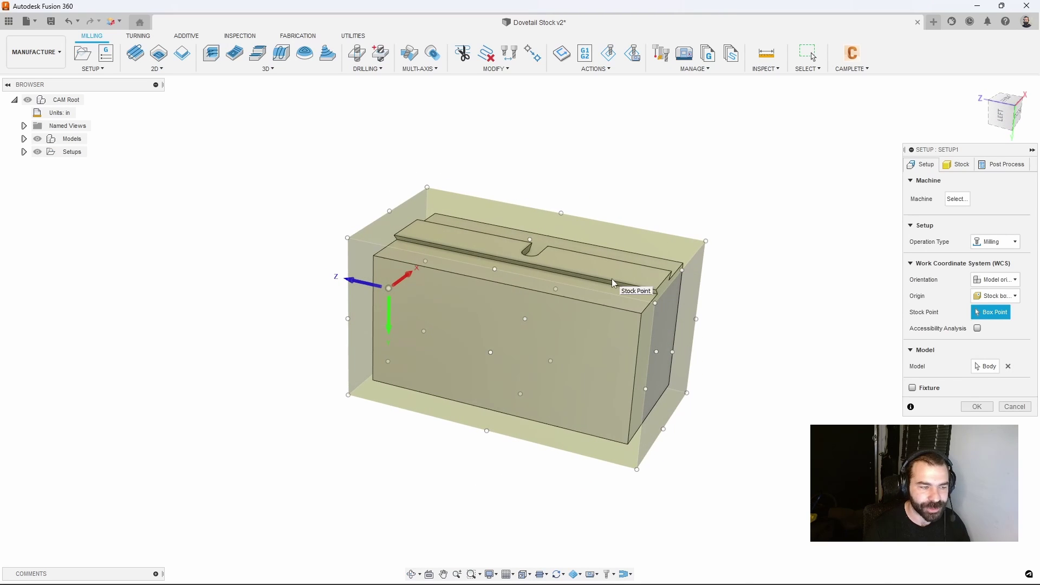
pyautogui.scroll(1, 608, 268)
pyautogui.click(997, 279)
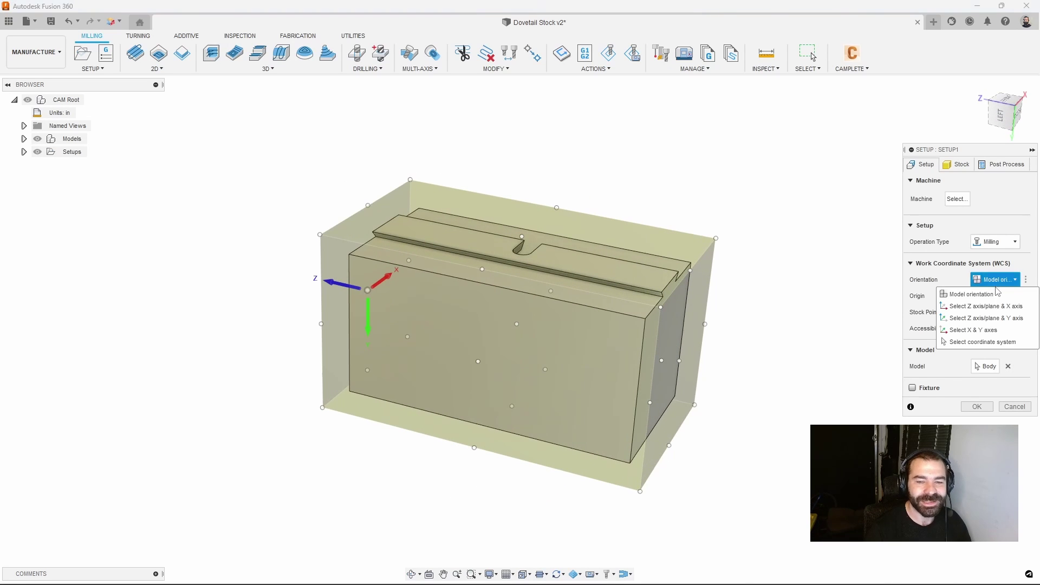
pyautogui.click(995, 309)
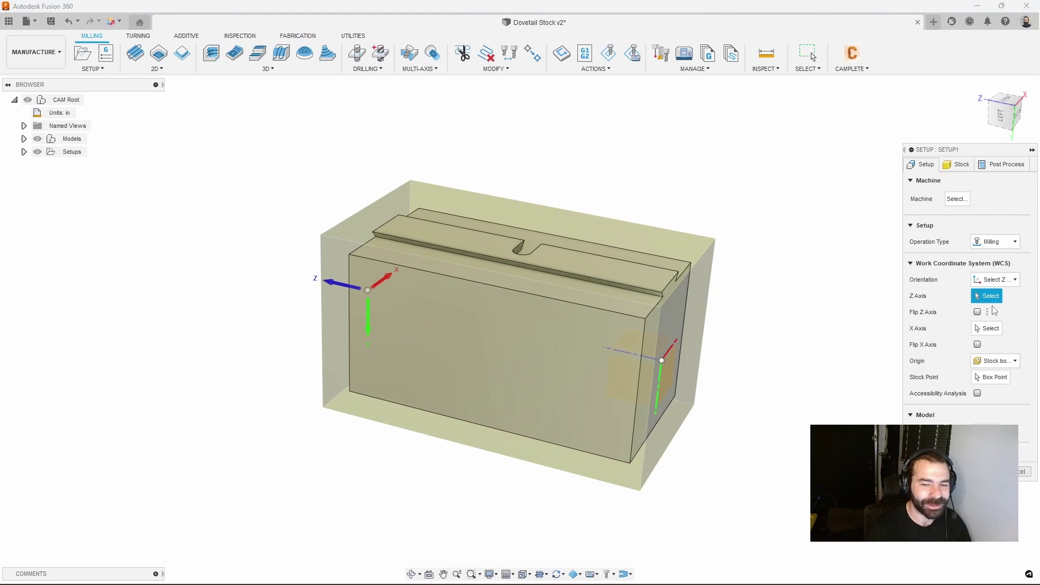
pyautogui.click(594, 261)
pyautogui.keyDown('shift'); pyautogui.moveTo(734, 334); pyautogui.dragTo(596, 304, button='middle'); pyautogui.keyUp('shift')
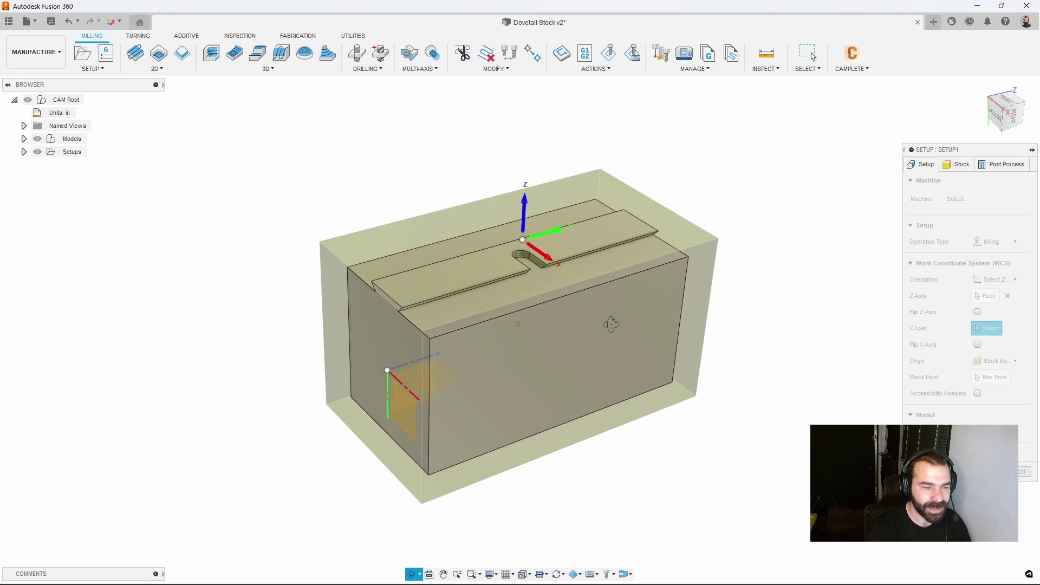
pyautogui.click(504, 278)
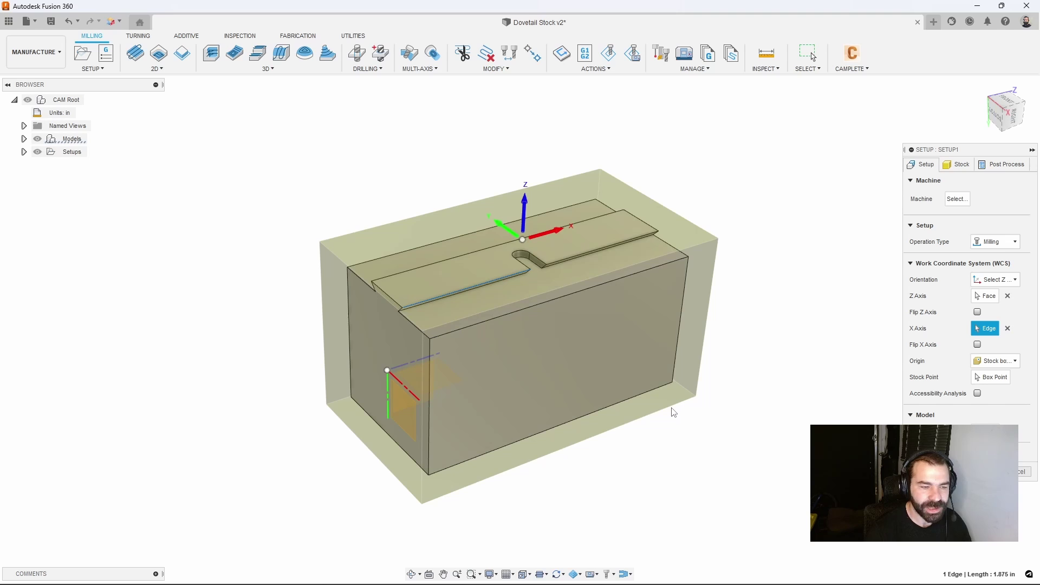
# Step: Set the setup's stock side offset, top offset and round-up value to 0, and confirm the setup
pyautogui.click(957, 164)
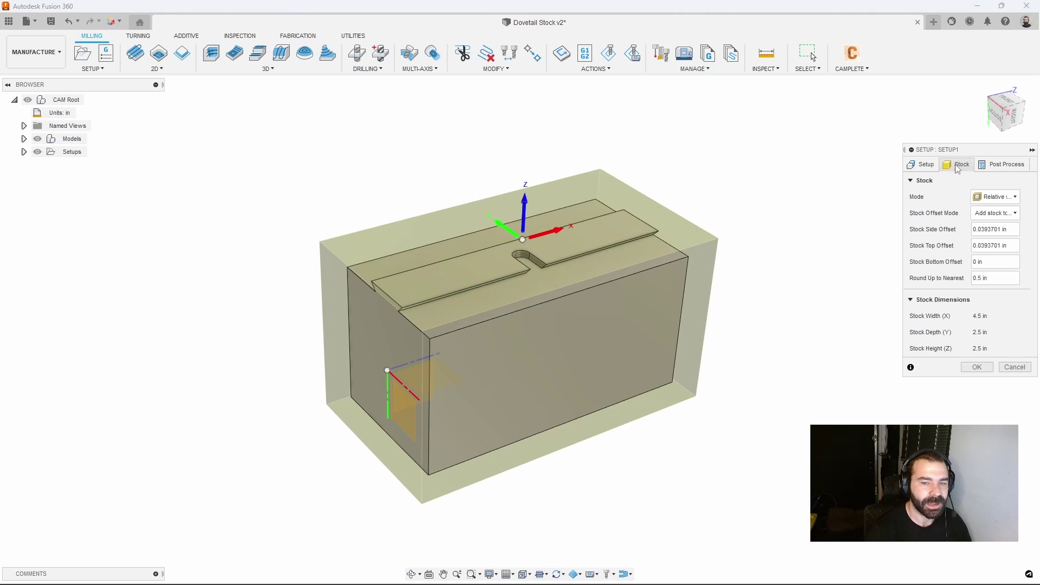
pyautogui.moveTo(1009, 229); pyautogui.dragTo(952, 233)
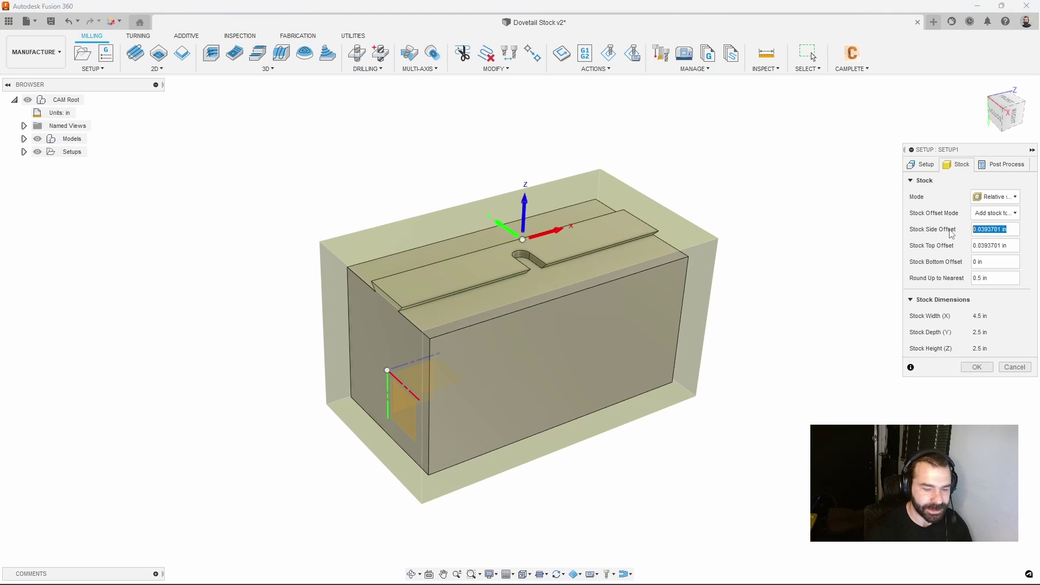
pyautogui.write('0')
pyautogui.press('Tab')
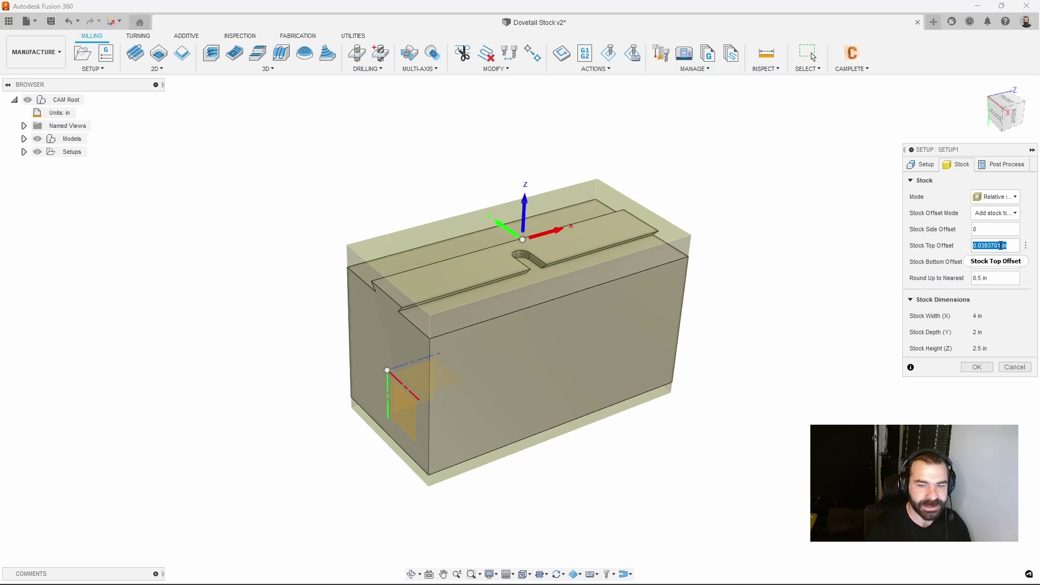
pyautogui.write('0')
pyautogui.click(995, 277)
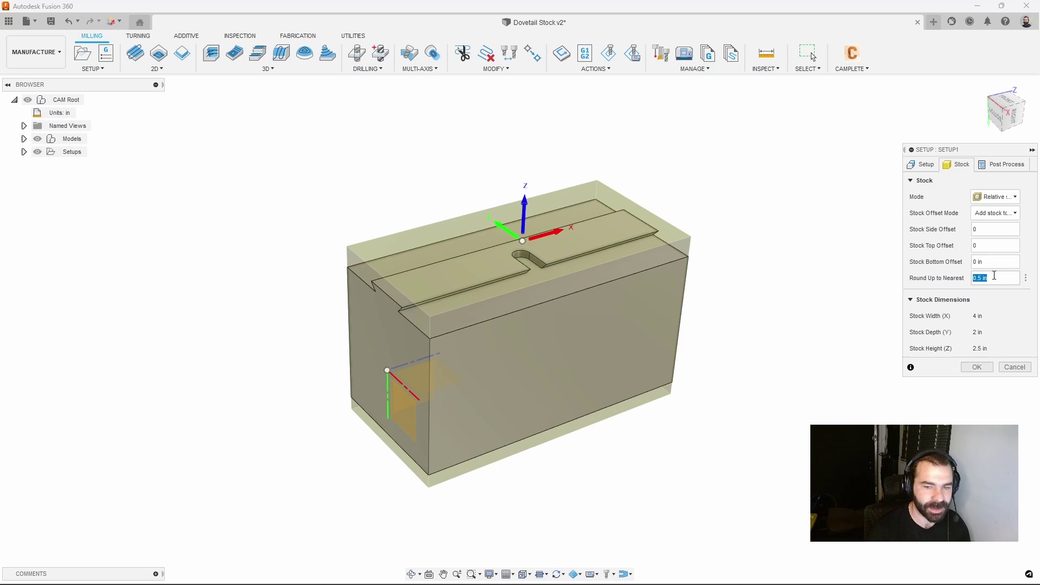
pyautogui.write('0')
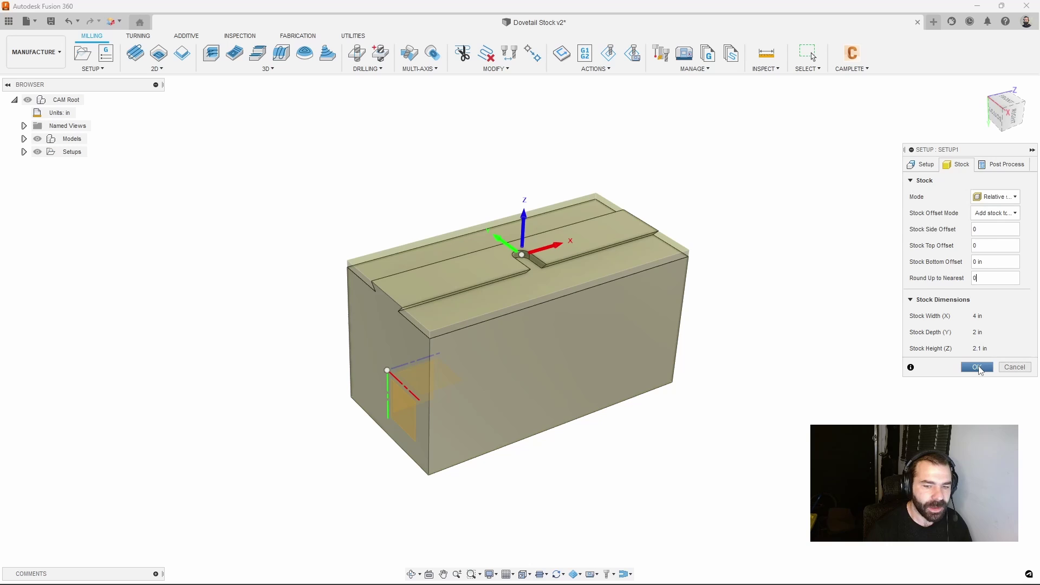
pyautogui.click(978, 367)
pyautogui.scroll(3, 492, 260)
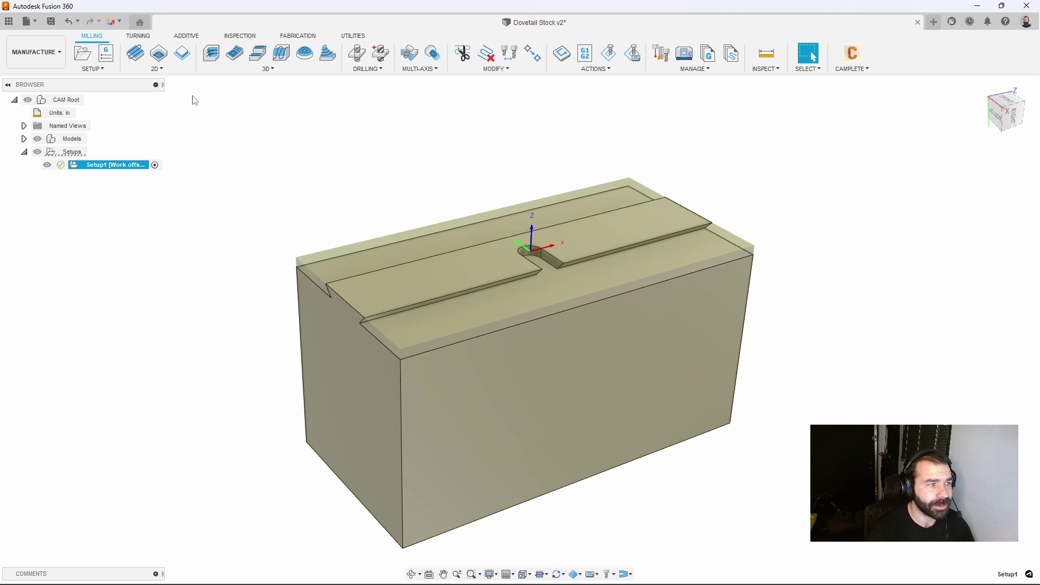
# Step: Start a 2D Adaptive operation using the 1/2" flat endmill from the Fusion 360 Library with an aluminum cutting preset
pyautogui.click(160, 55)
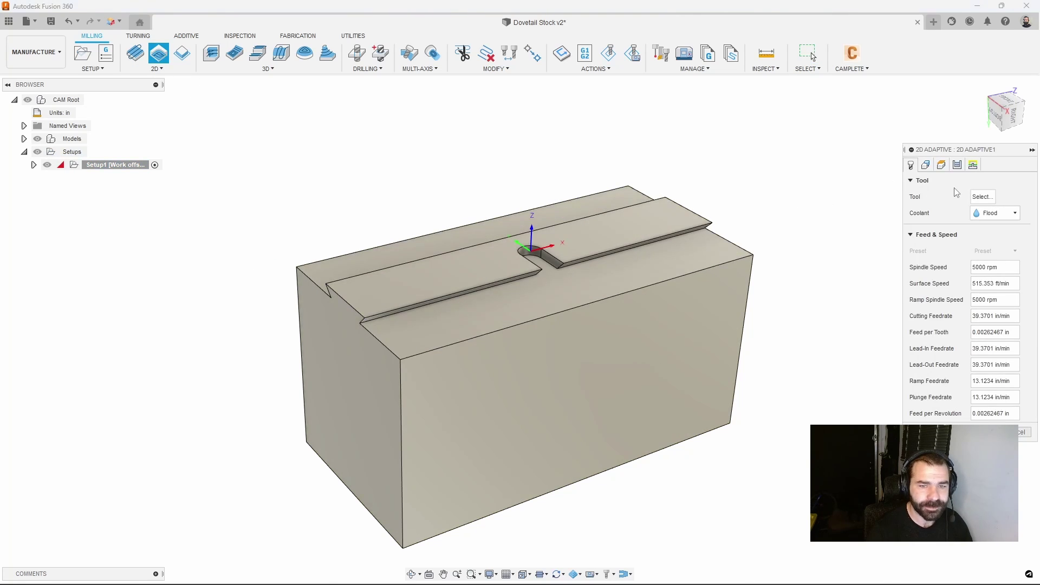
pyautogui.click(984, 197)
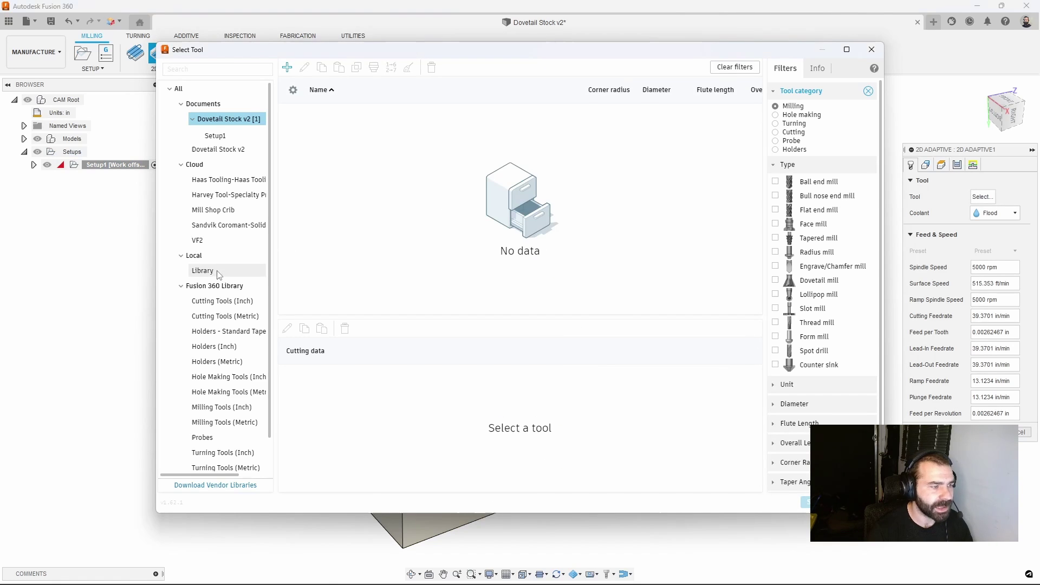
pyautogui.click(214, 286)
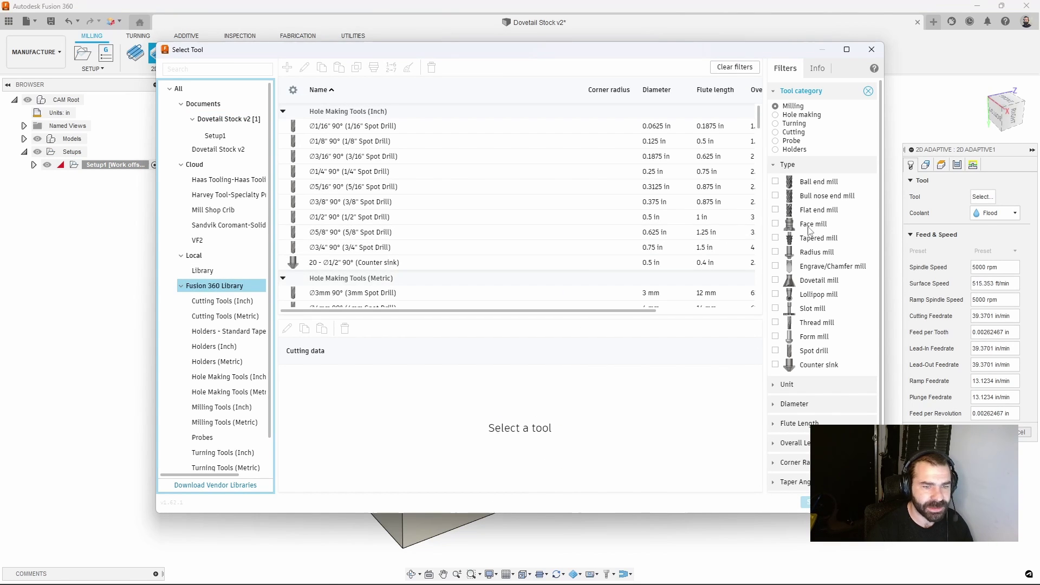
pyautogui.click(776, 210)
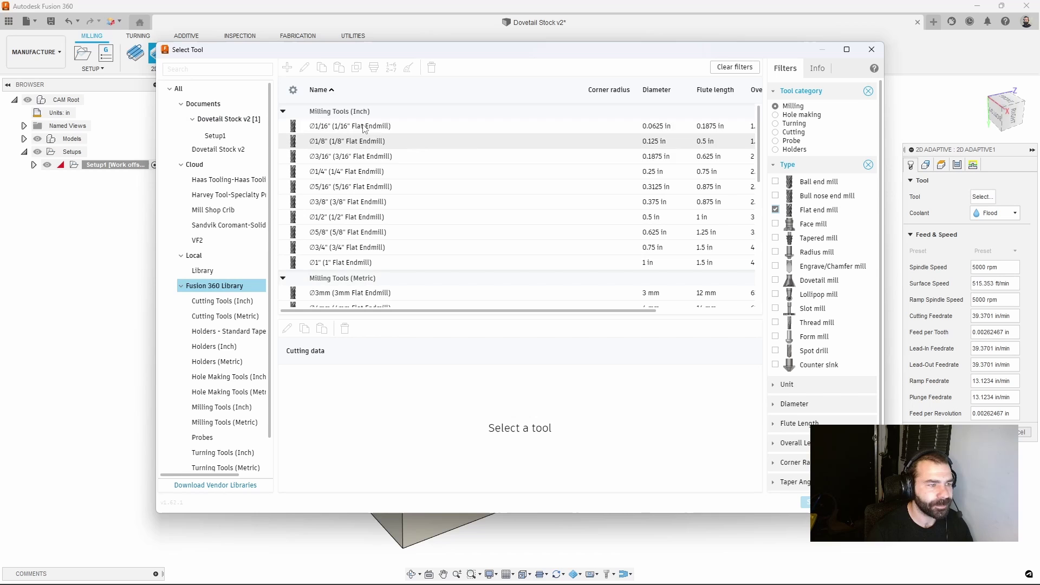
pyautogui.click(349, 217)
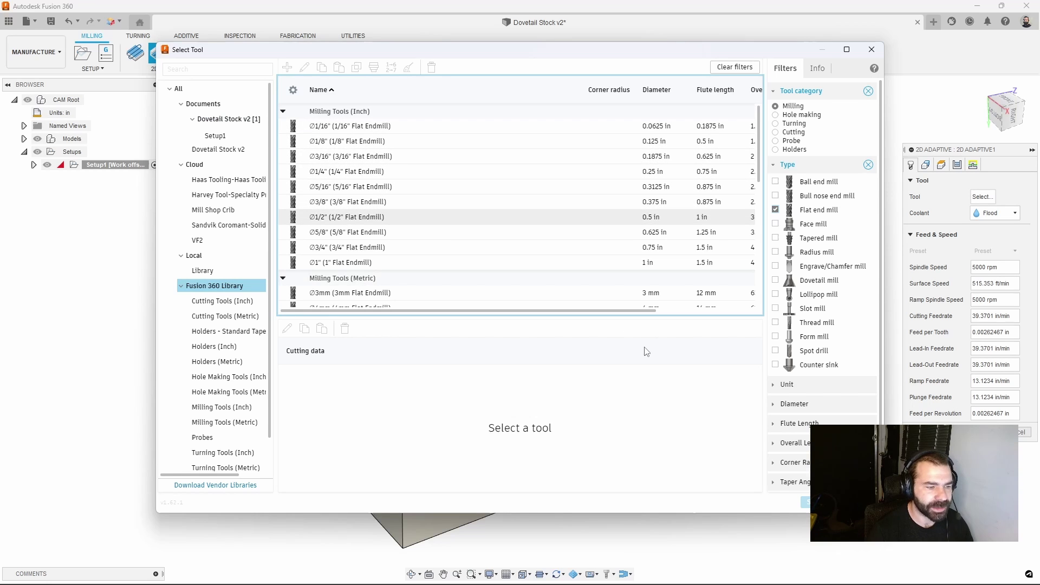
pyautogui.click(331, 402)
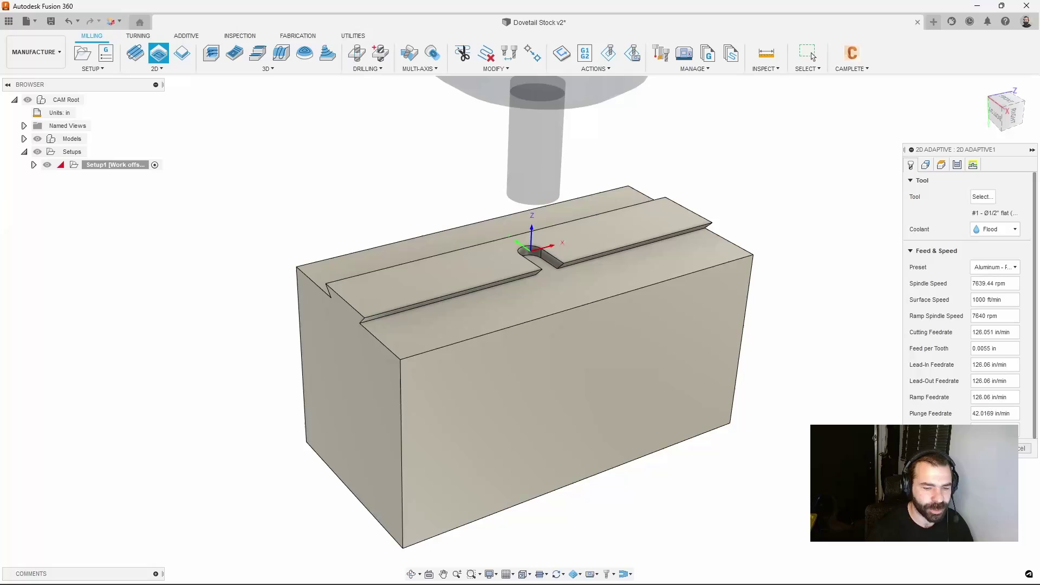
pyautogui.click(806, 503)
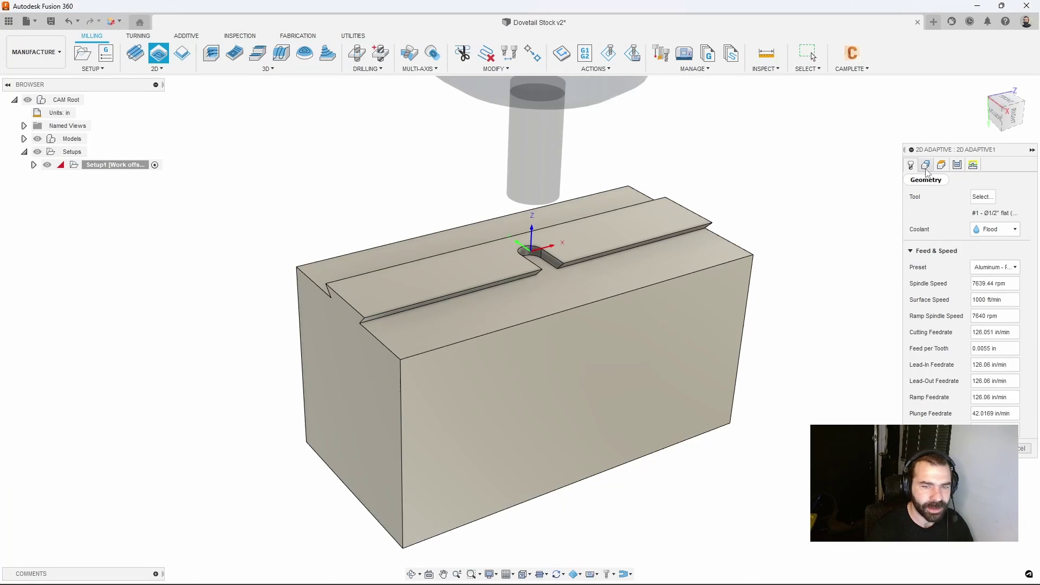
# Step: Select the dovetail strip's outline as the pocket contour and enable stock contours for the 2D Adaptive operation
pyautogui.click(926, 165)
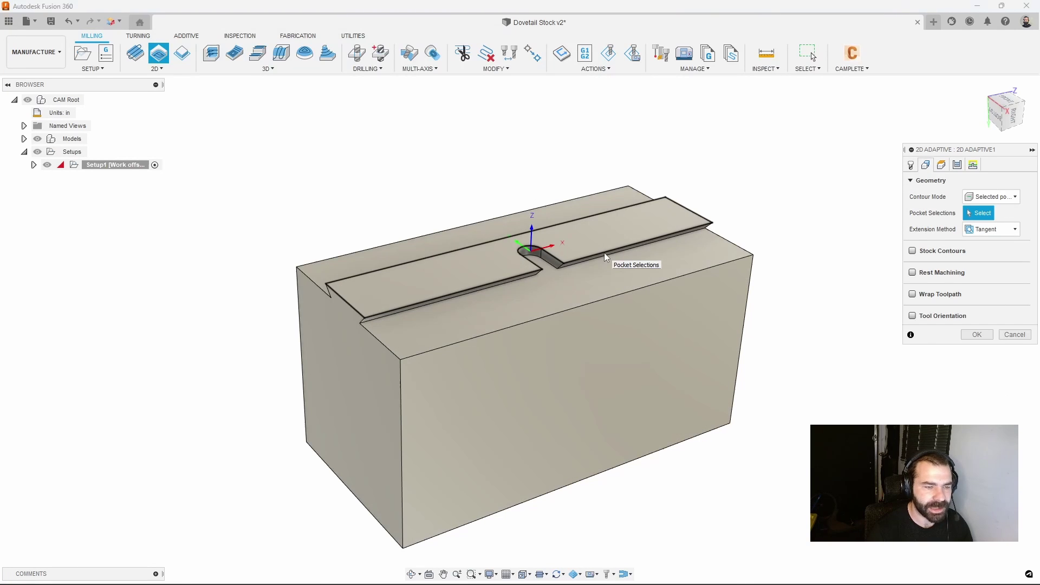
pyautogui.click(604, 252)
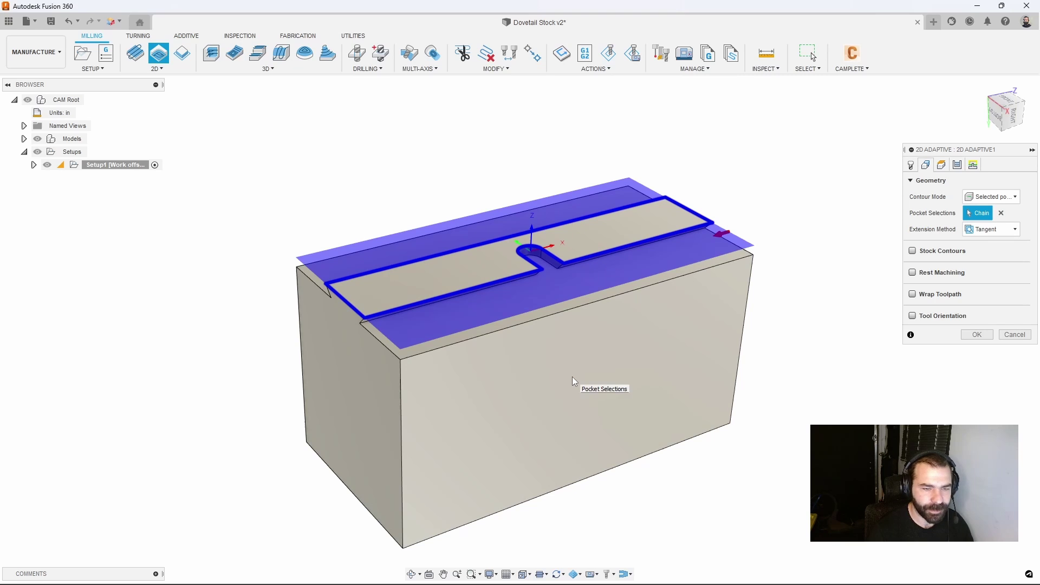
pyautogui.click(913, 251)
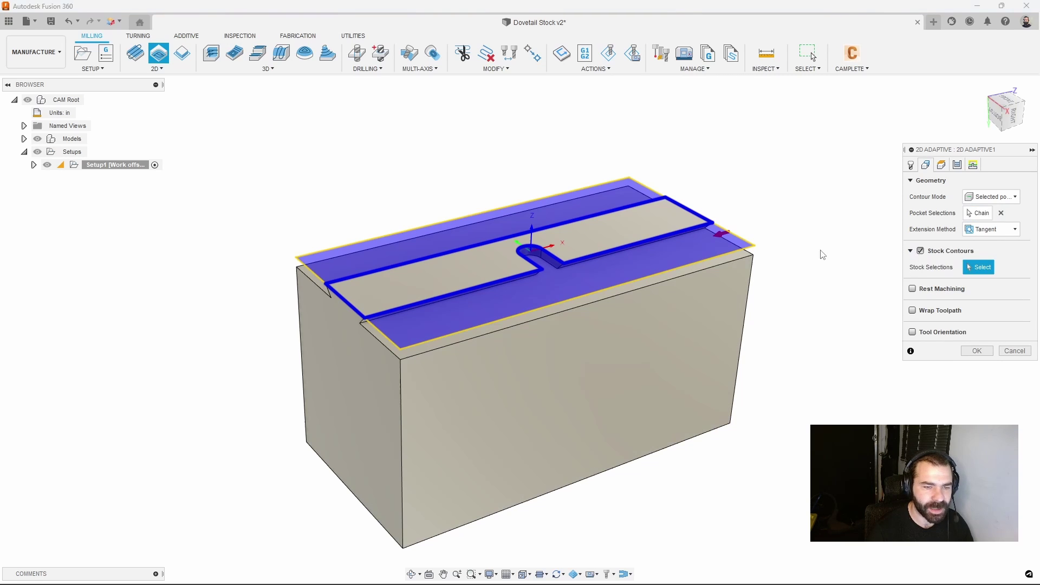
pyautogui.keyDown('shift'); pyautogui.moveTo(820, 255); pyautogui.dragTo(765, 263, button='middle'); pyautogui.keyUp('shift')
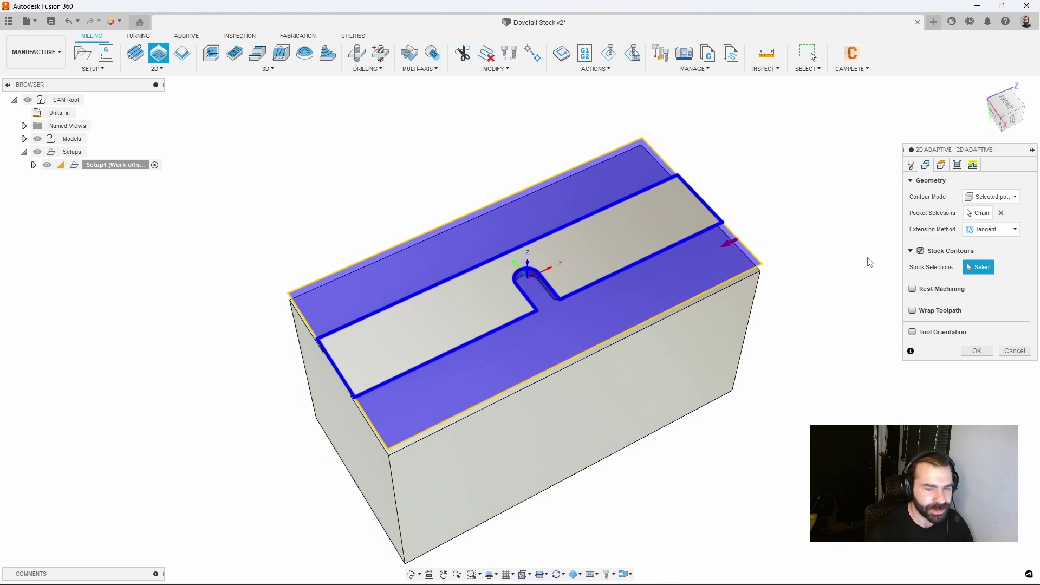
# Step: Set the 2D Adaptive's bottom height from the ledge face beside the dovetail strip and confirm the operation
pyautogui.click(941, 164)
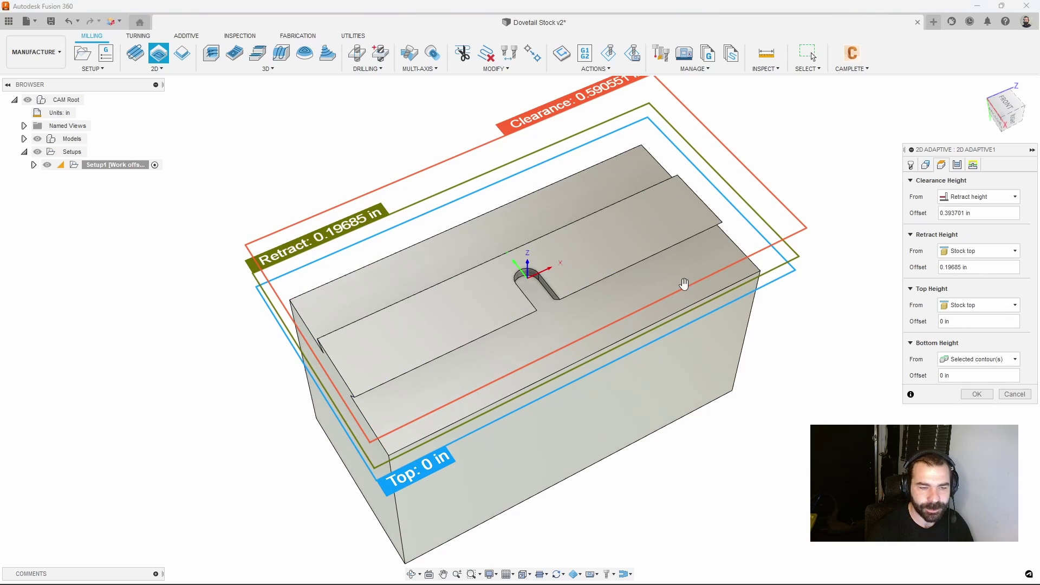
pyautogui.click(959, 360)
pyautogui.click(970, 372)
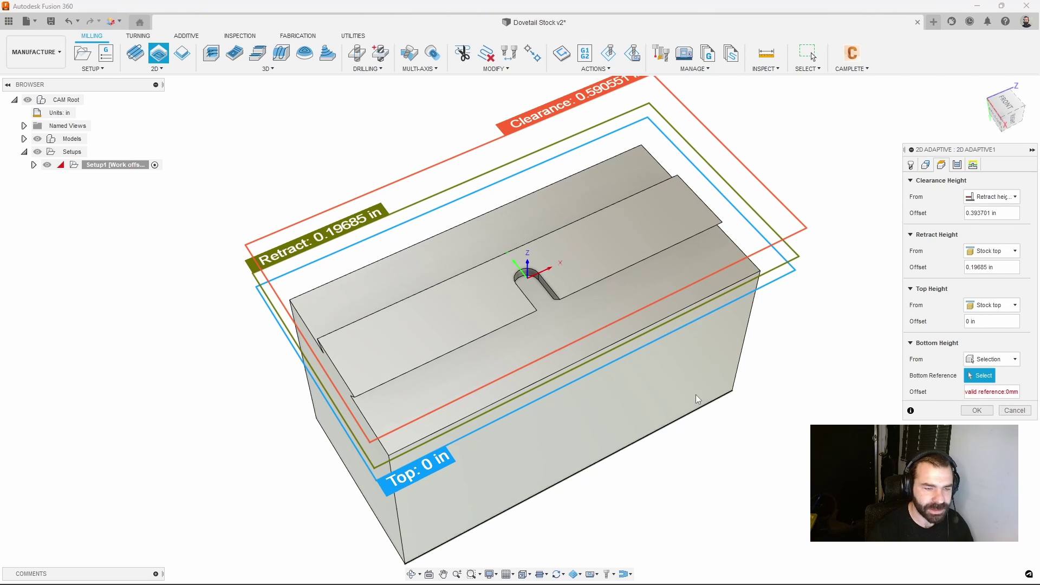
pyautogui.click(582, 333)
pyautogui.click(977, 410)
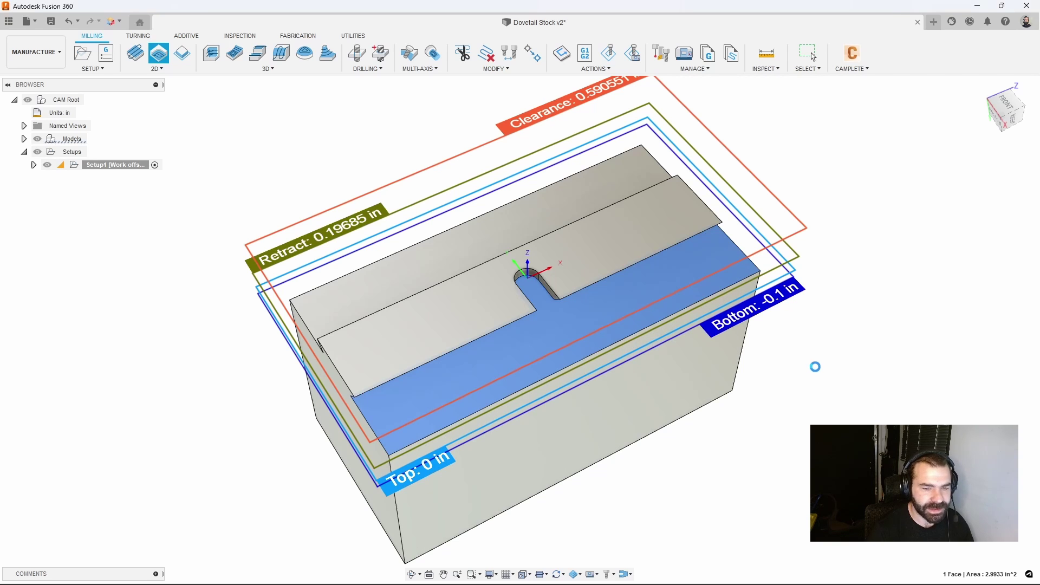
pyautogui.keyDown('shift'); pyautogui.moveTo(816, 367); pyautogui.dragTo(809, 340, button='middle'); pyautogui.keyUp('shift')
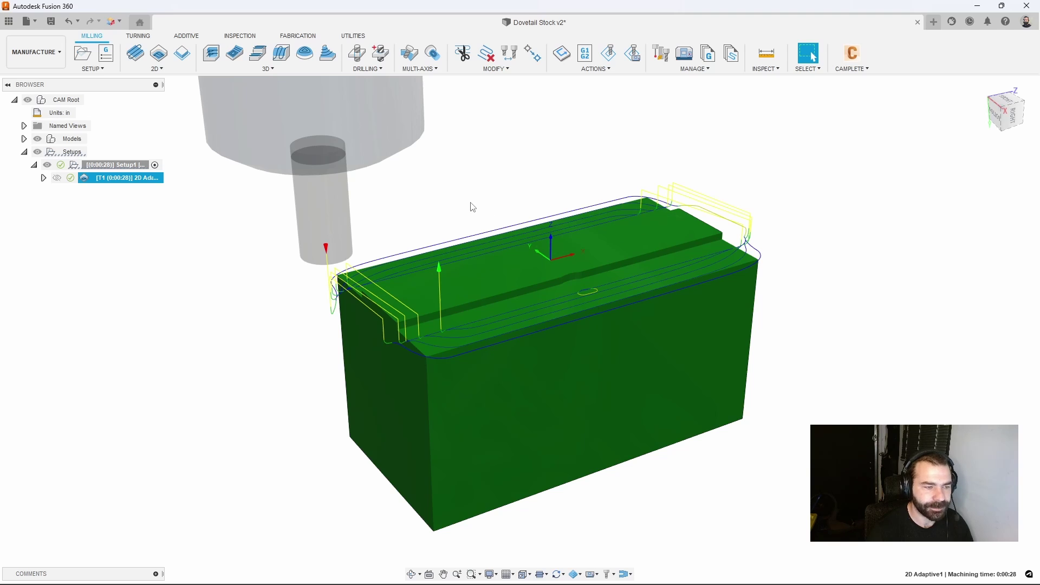
# Step: Create a derived 2D Contour operation from the 2D Adaptive, keeping its inherited tool, geometry and heights, and confirm it
pyautogui.rightClick(147, 182)
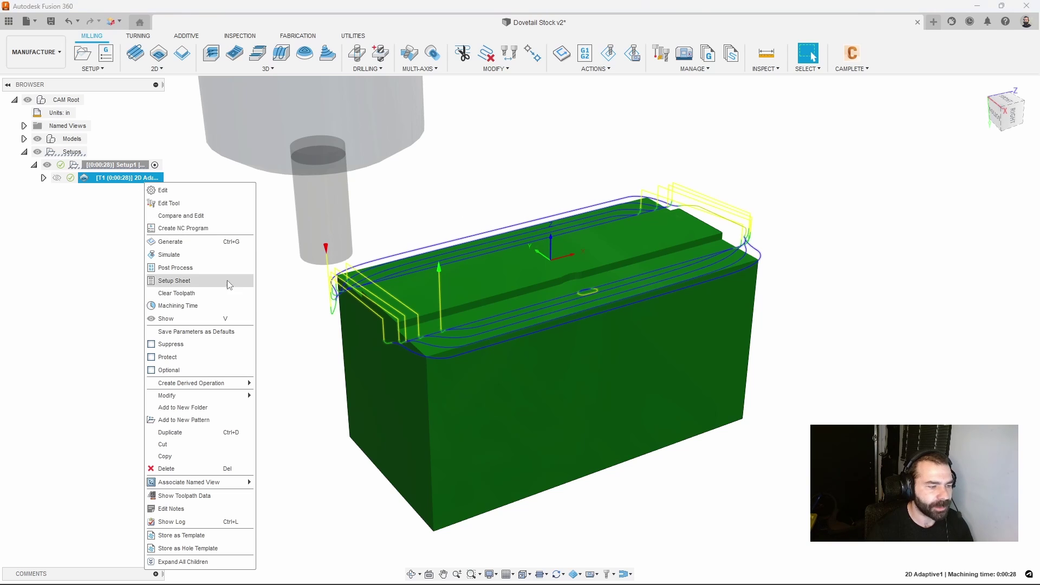
pyautogui.moveTo(246, 384)
pyautogui.moveTo(290, 396)
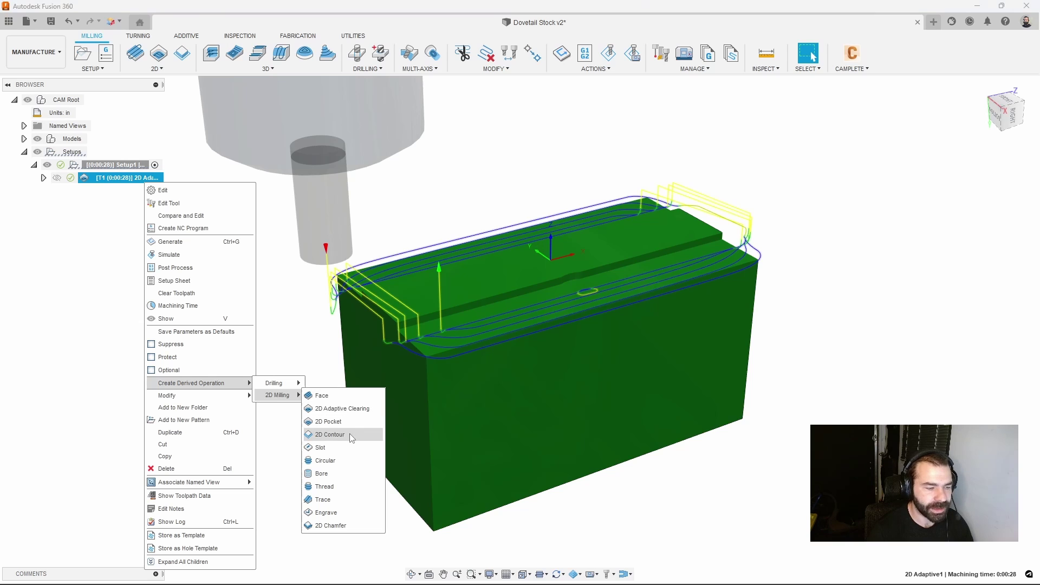
pyautogui.click(336, 435)
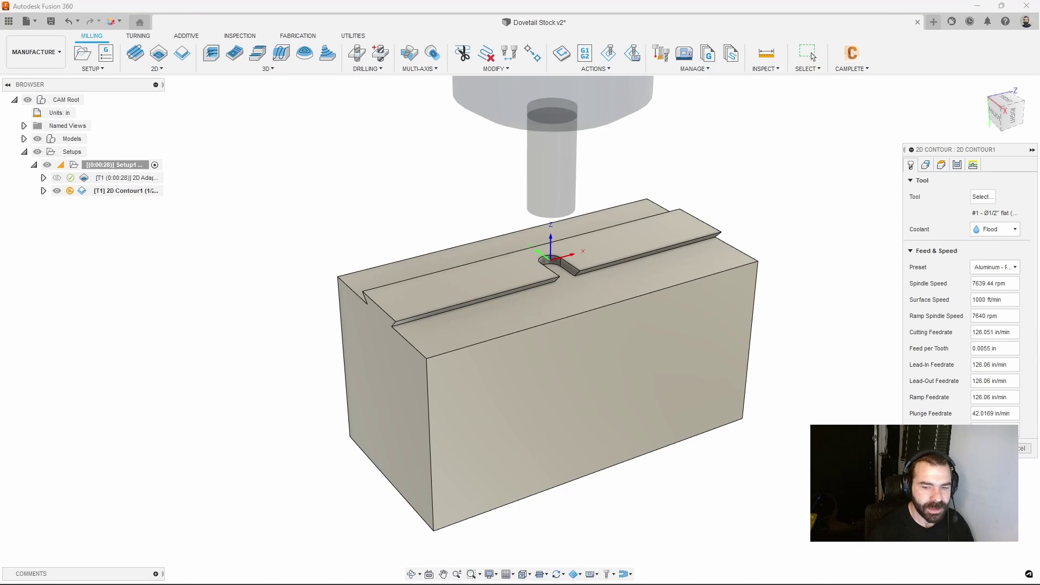
pyautogui.click(926, 166)
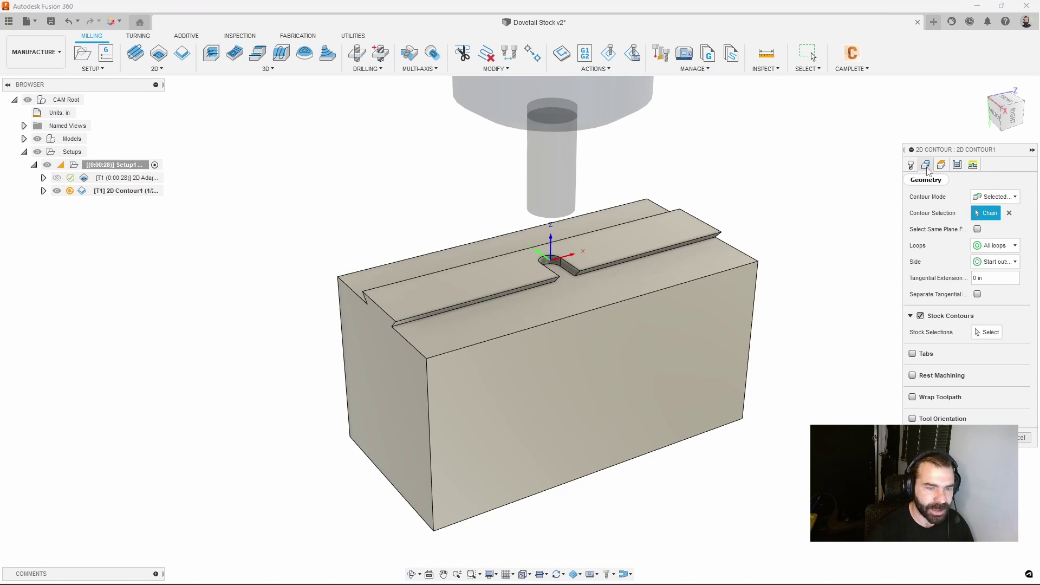
pyautogui.click(941, 166)
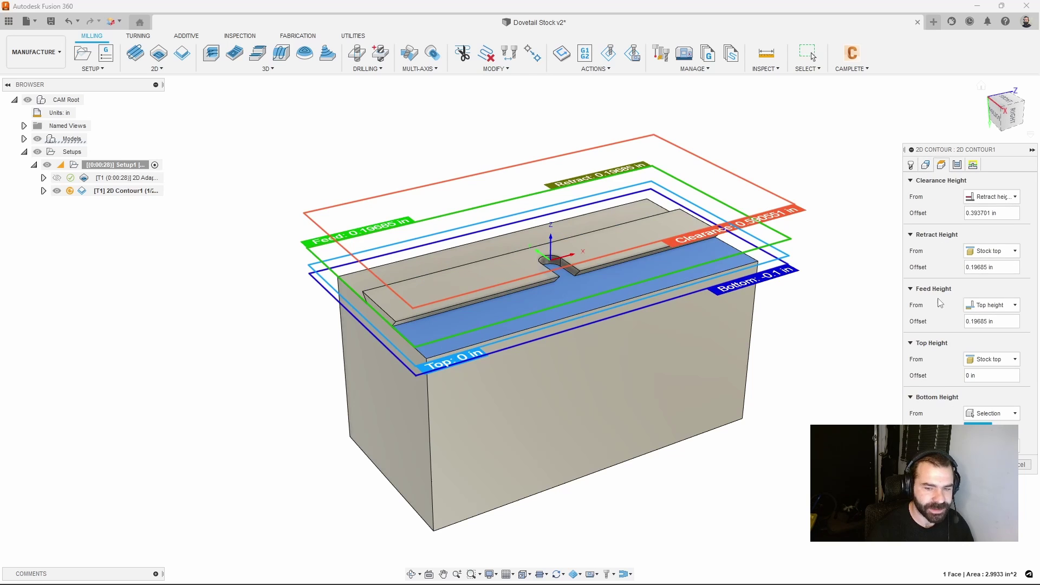
pyautogui.click(987, 464)
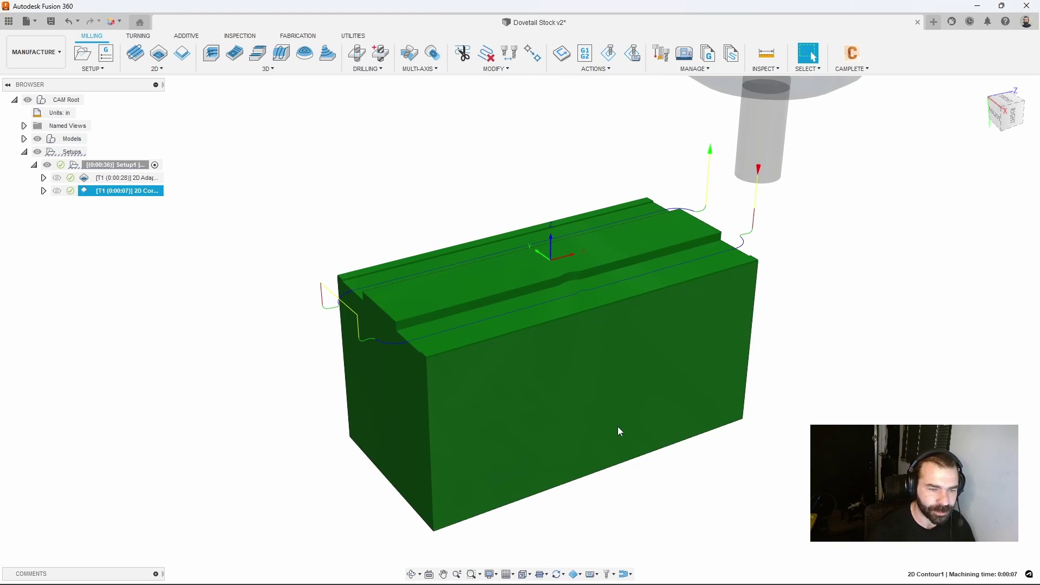
# Step: Set the 2D Adaptive's axial stock to leave to 0, regenerate it, and inspect the remaining stock after the 2D Contour
pyautogui.keyDown('shift'); pyautogui.moveTo(619, 427); pyautogui.dragTo(609, 330, button='middle'); pyautogui.keyUp('shift')
pyautogui.click(812, 56)
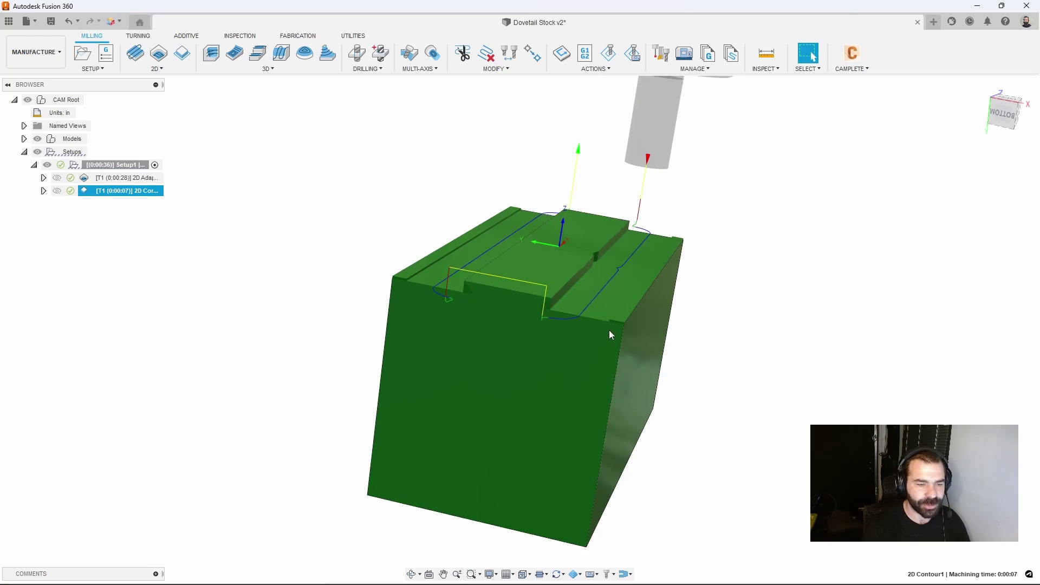
pyautogui.scroll(5, 609, 330)
pyautogui.scroll(-5, 605, 315)
pyautogui.keyDown('shift'); pyautogui.moveTo(671, 362); pyautogui.dragTo(652, 362, button='middle'); pyautogui.keyUp('shift')
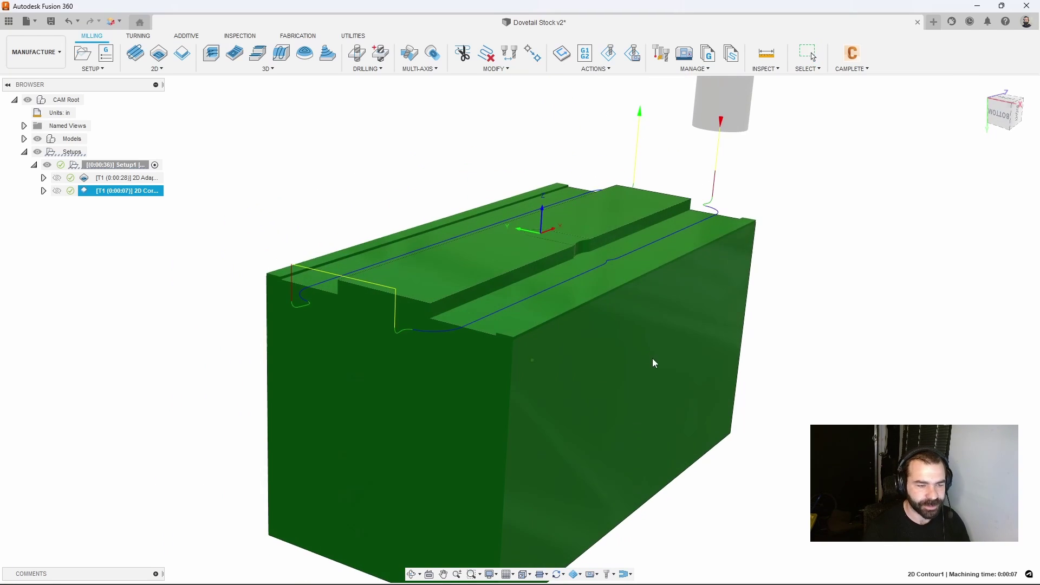
pyautogui.scroll(2, 714, 360)
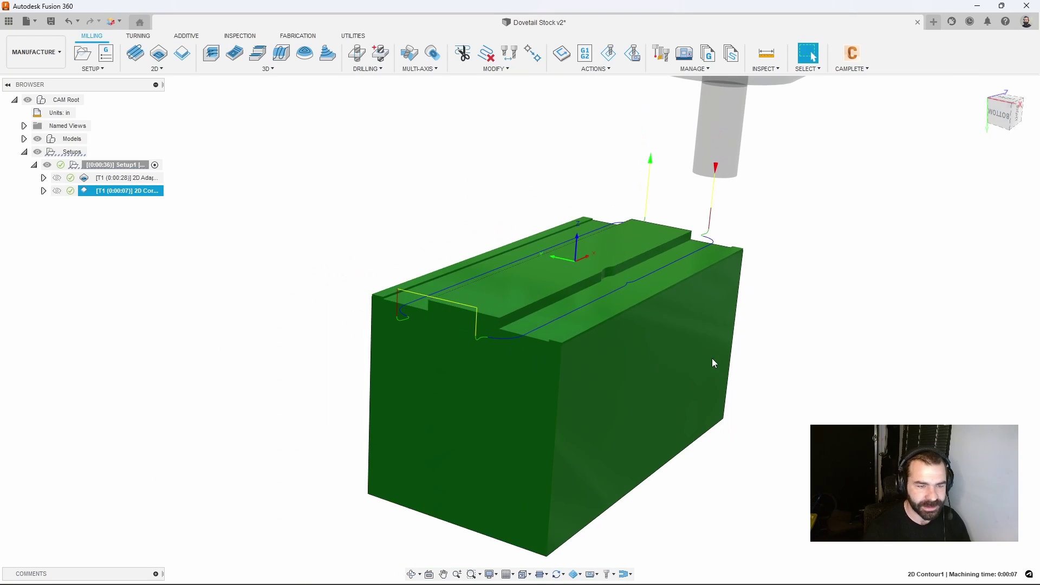
pyautogui.rightClick(148, 194)
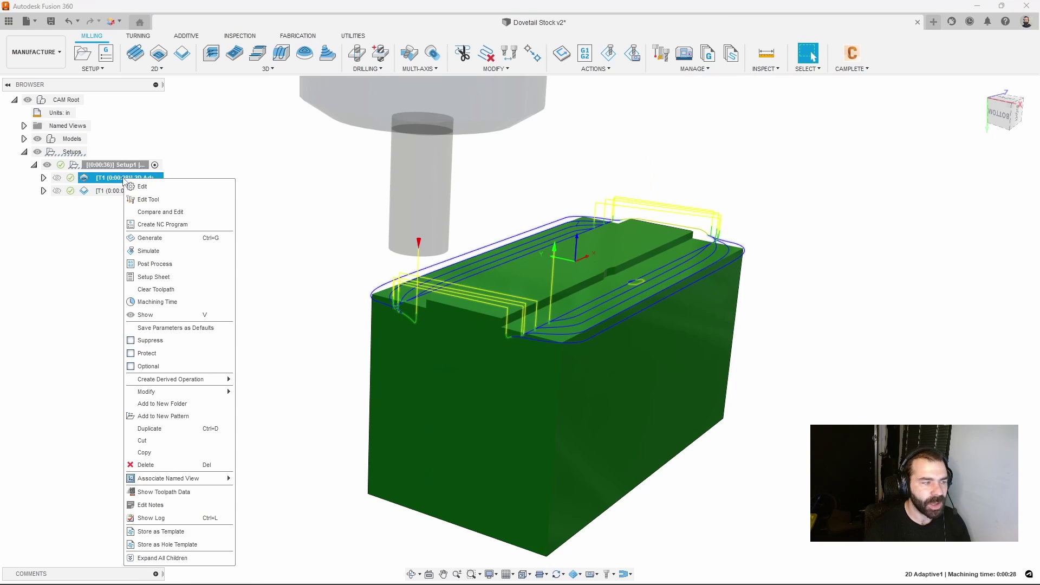
pyautogui.doubleClick(142, 178)
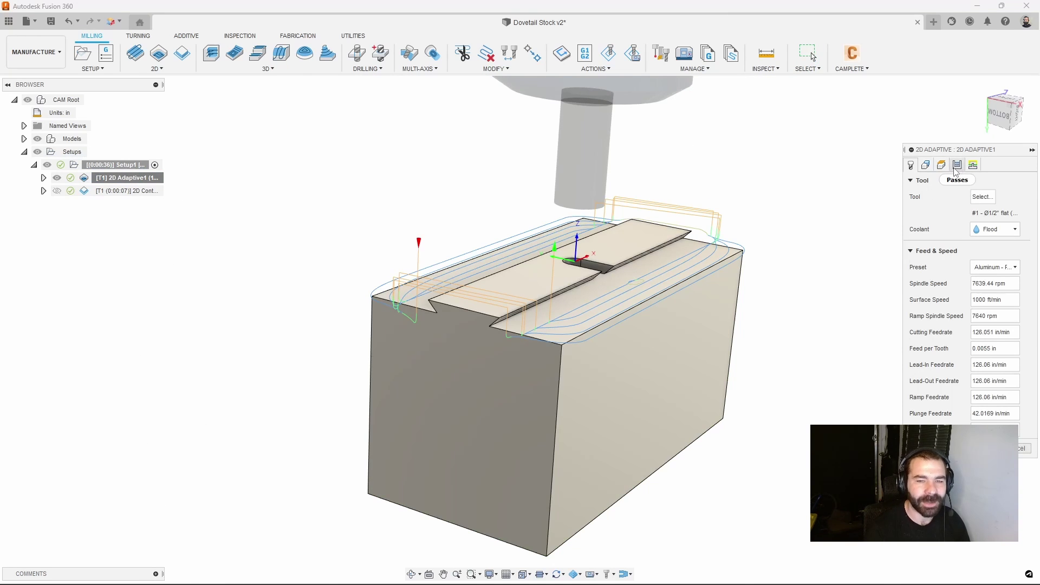
pyautogui.click(956, 169)
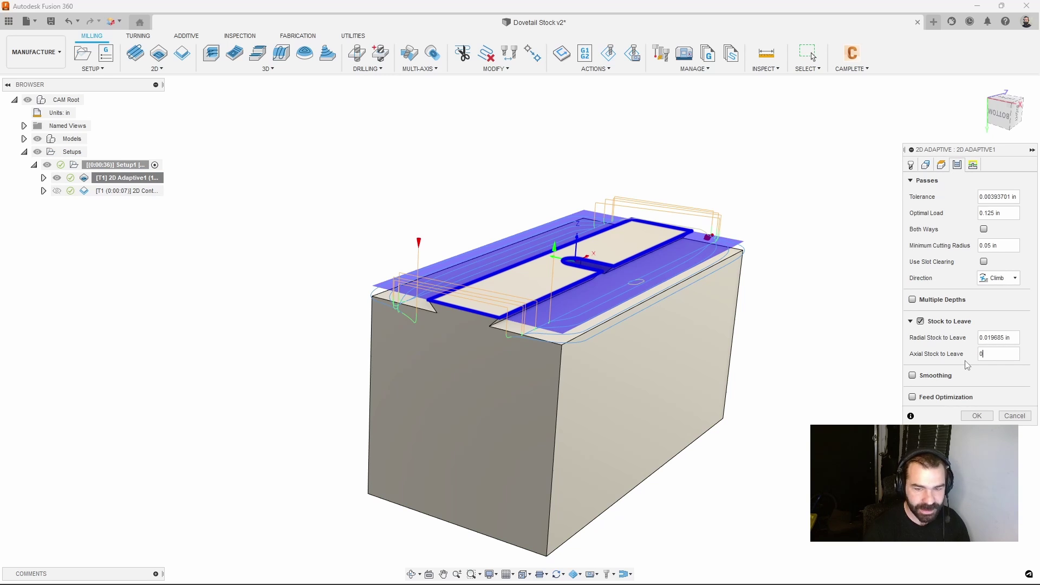
pyautogui.click(978, 415)
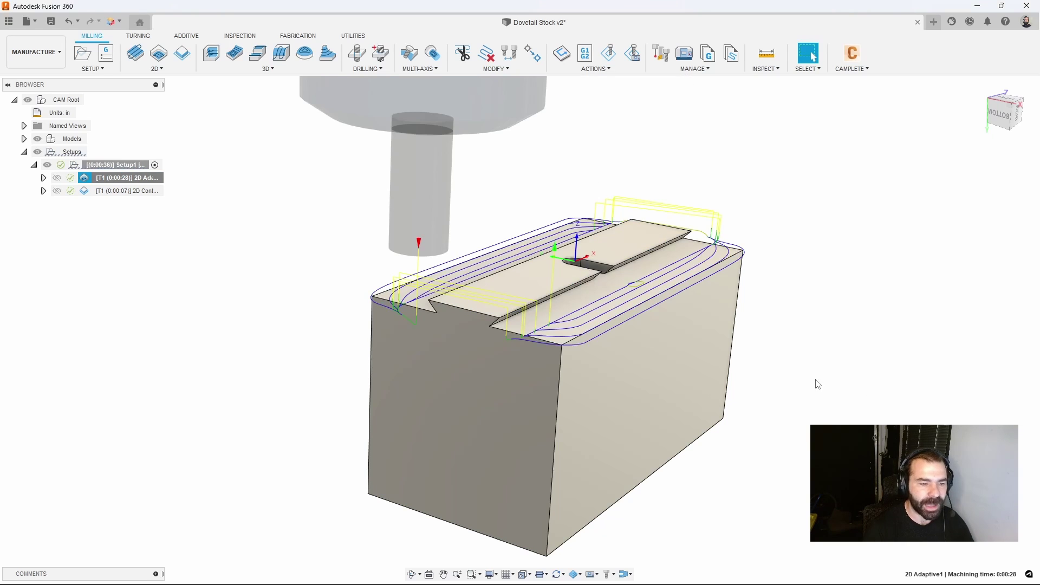
pyautogui.press('Down')
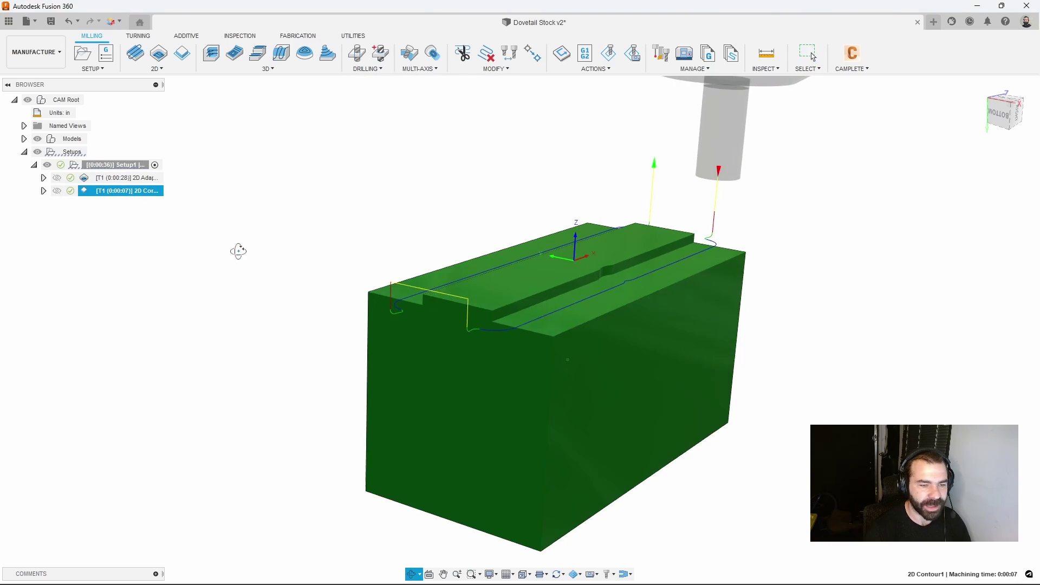
pyautogui.keyDown('shift'); pyautogui.moveTo(239, 251); pyautogui.dragTo(238, 274, button='middle'); pyautogui.keyUp('shift')
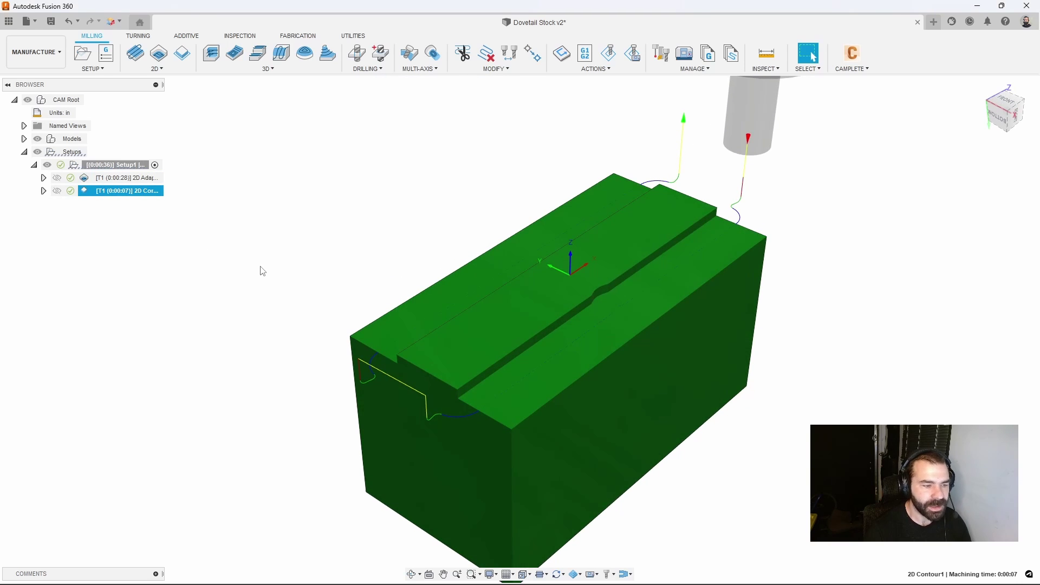
pyautogui.click(262, 271)
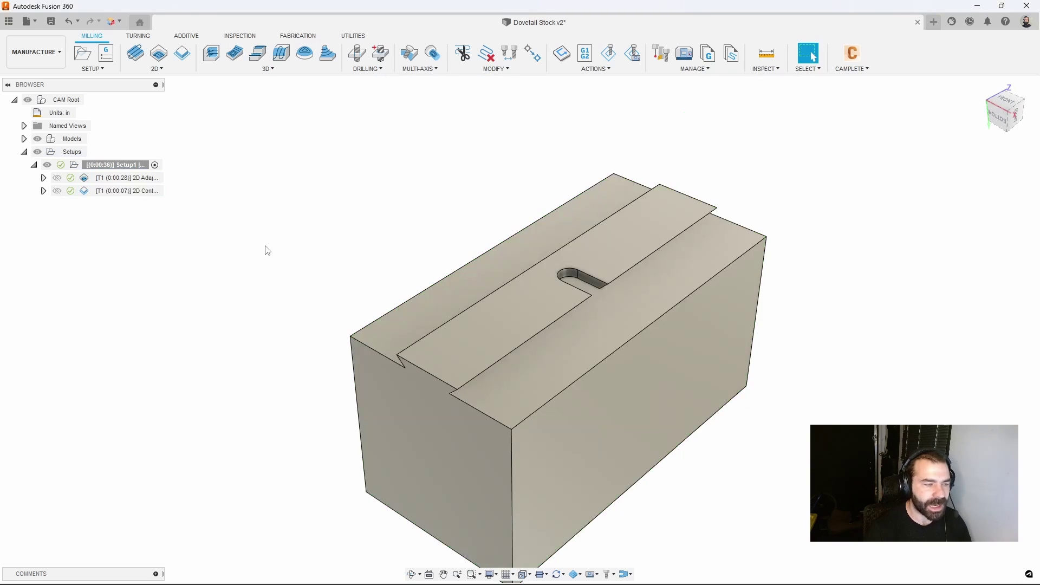
# Step: Start a second 2D Contour and select the dovetail's lower edges on both sides, including the chain around the slot
pyautogui.click(183, 52)
pyautogui.keyDown('shift'); pyautogui.moveTo(364, 219); pyautogui.dragTo(645, 265, button='middle'); pyautogui.keyUp('shift')
pyautogui.scroll(3, 645, 265)
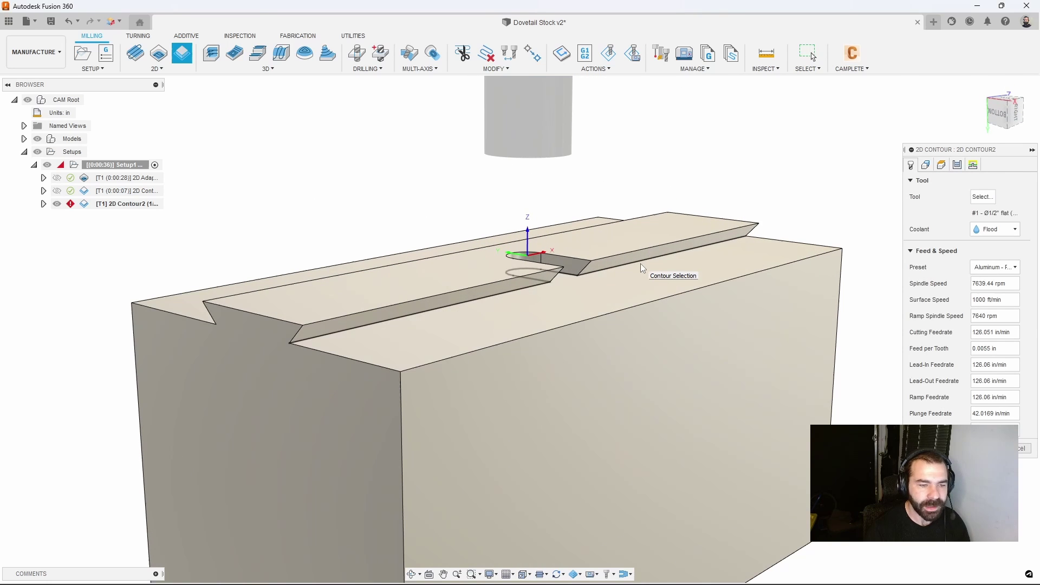
pyautogui.click(640, 263)
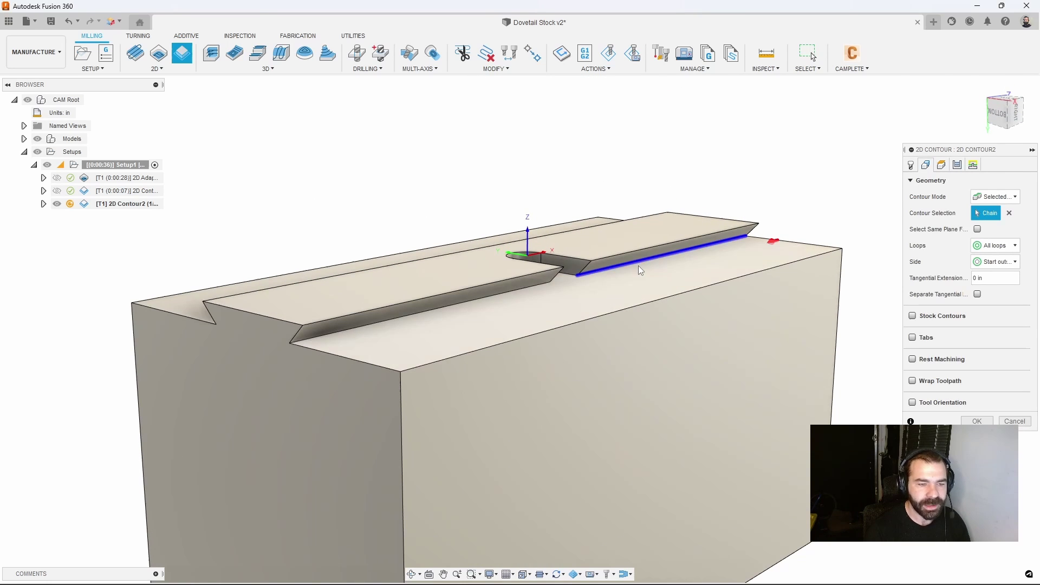
pyautogui.click(609, 271)
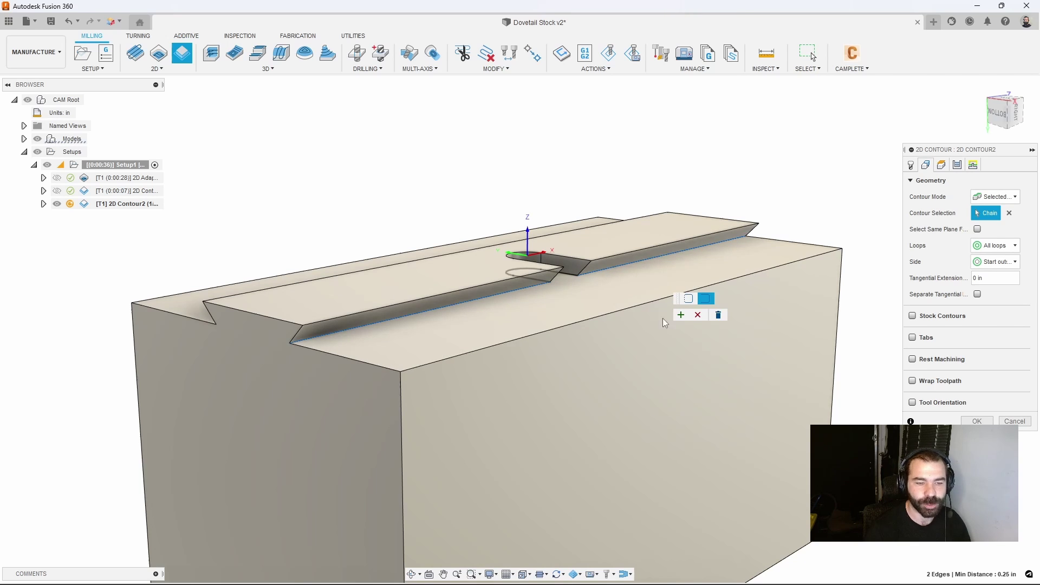
pyautogui.click(681, 316)
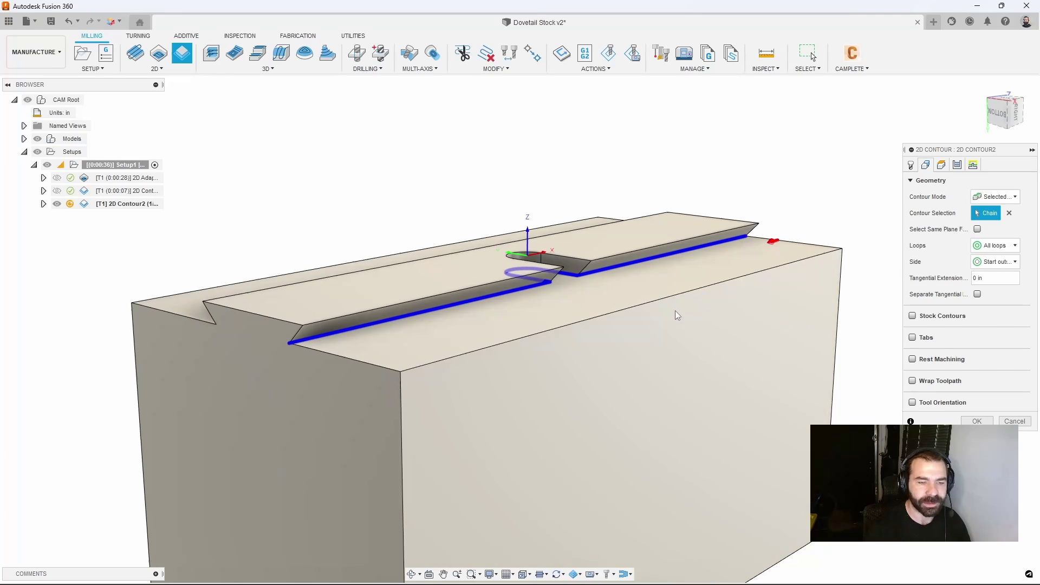
pyautogui.keyDown('shift'); pyautogui.moveTo(678, 326); pyautogui.dragTo(467, 331, button='middle'); pyautogui.keyUp('shift')
pyautogui.click(577, 348)
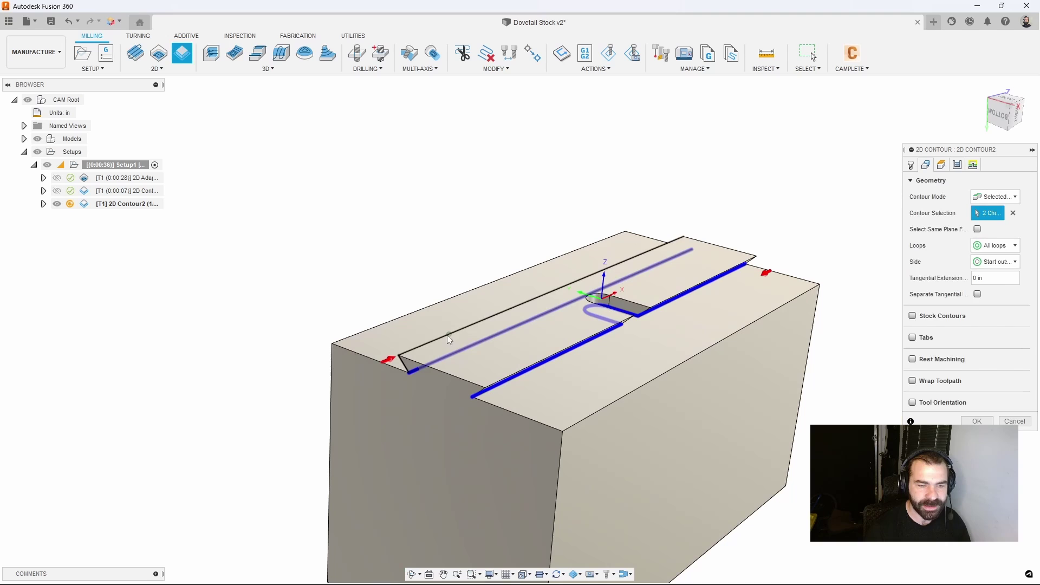
# Step: Assign the 1/2" 45° dovetail mill (90 deg inc) from the Fusion 360 Library to the second contour with its default preset
pyautogui.click(913, 167)
pyautogui.click(980, 198)
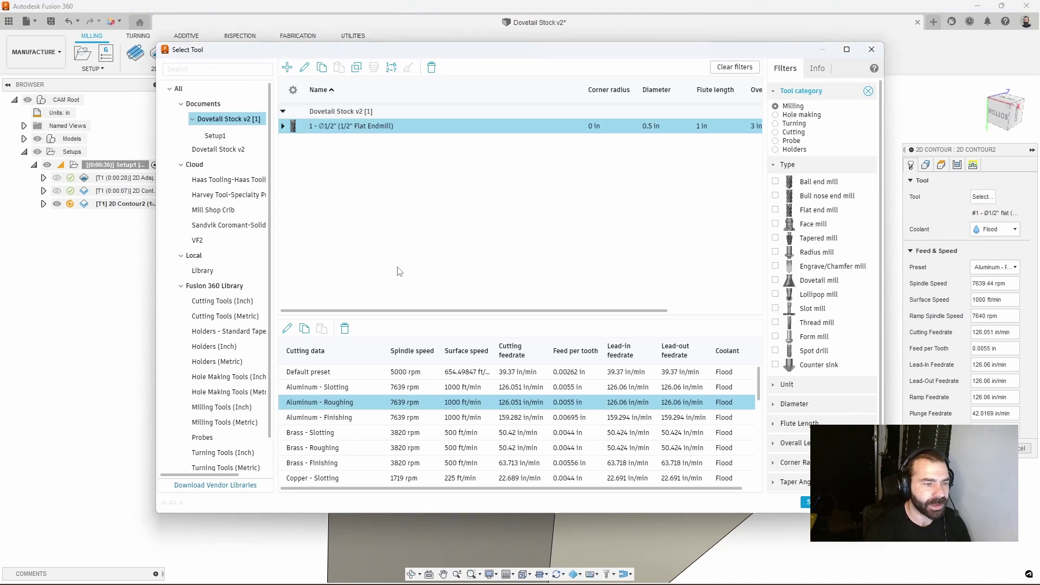
pyautogui.click(237, 287)
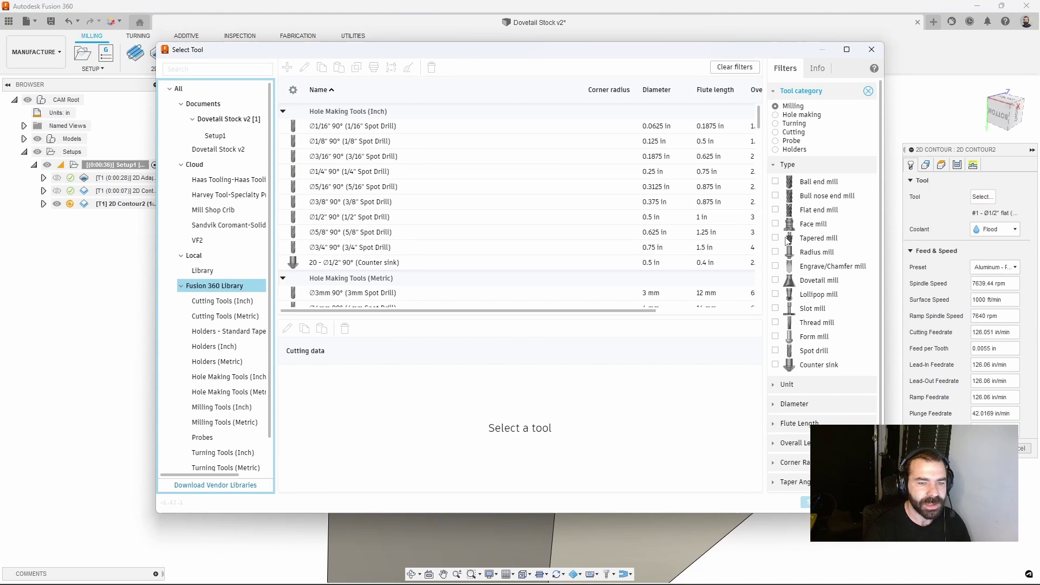
pyautogui.click(803, 281)
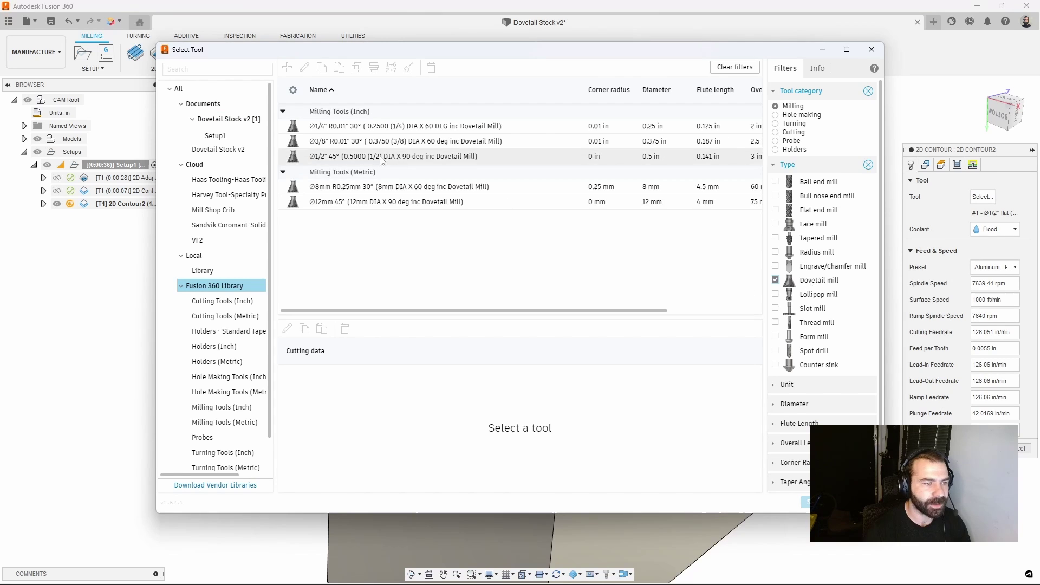
pyautogui.click(384, 158)
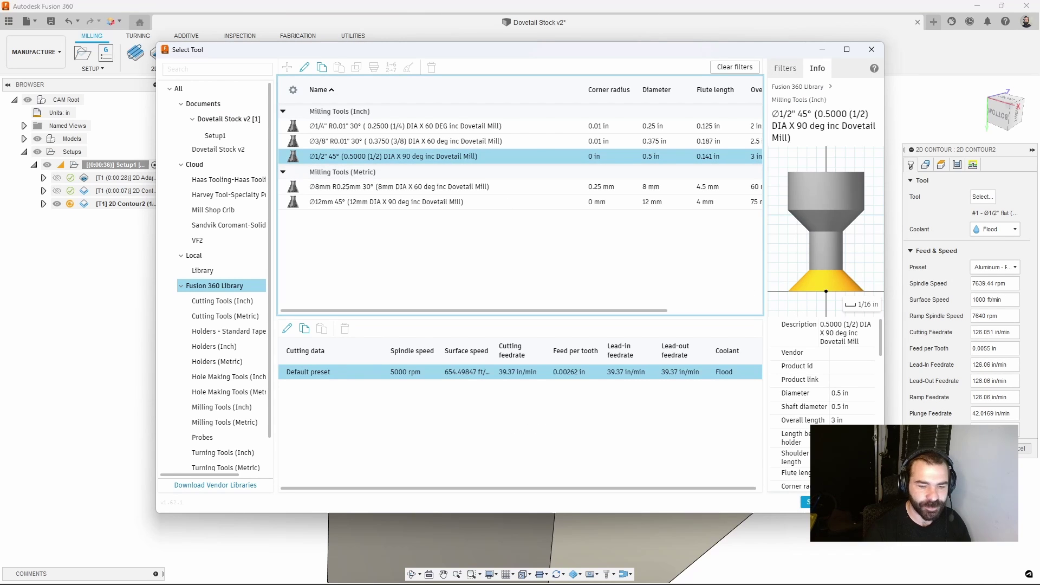
pyautogui.click(807, 502)
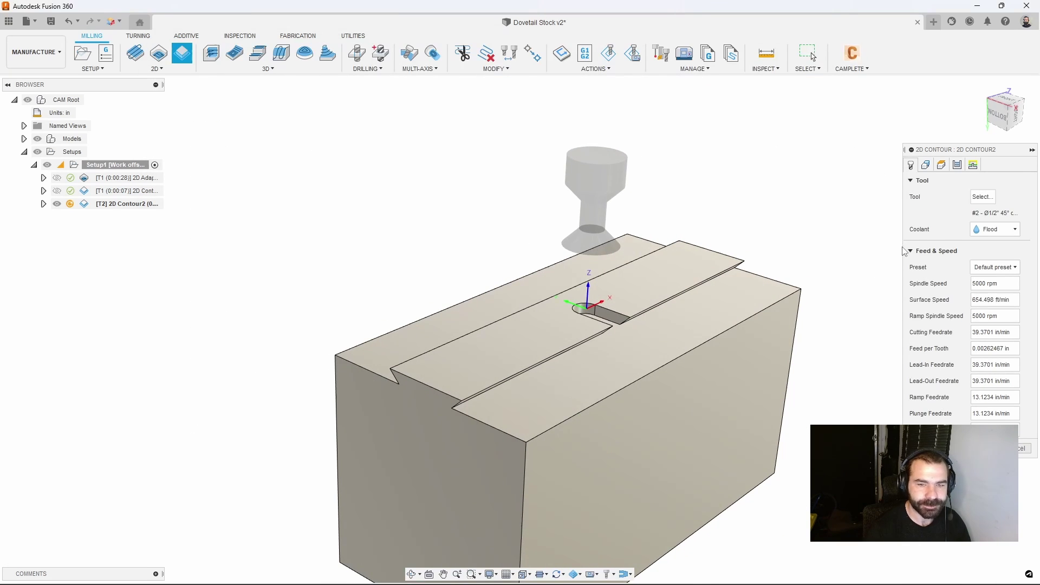
# Step: Confirm the dovetail contour operation with its two selected chains and inspect the generated toolpath
pyautogui.click(927, 166)
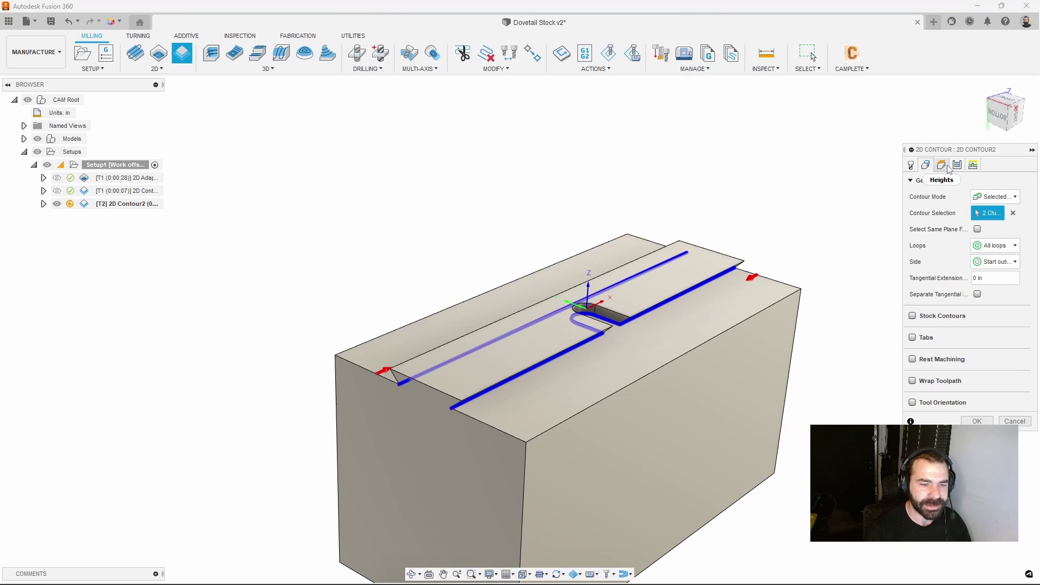
pyautogui.press('Return')
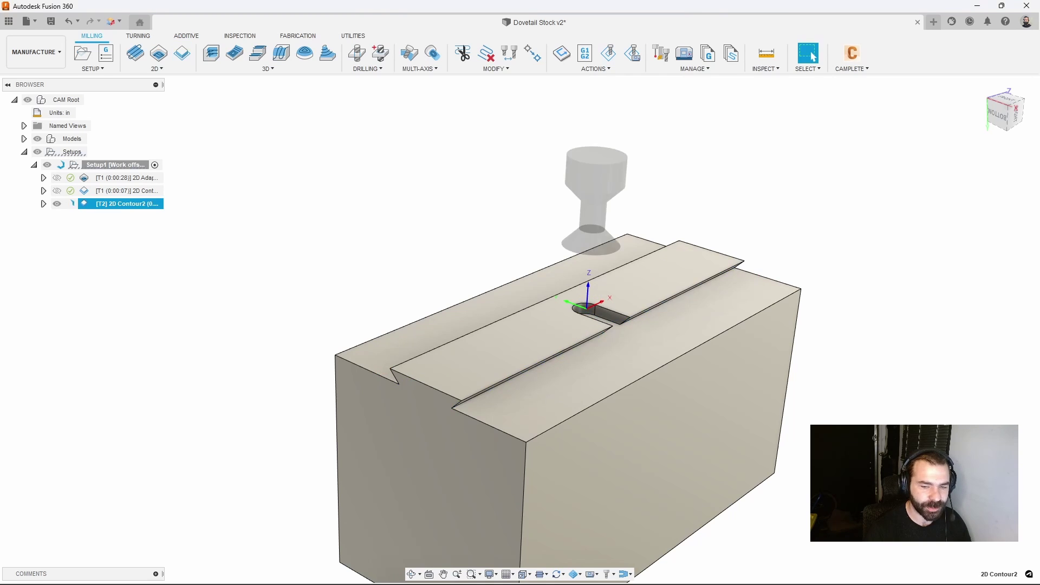
pyautogui.keyDown('shift'); pyautogui.moveTo(685, 372); pyautogui.dragTo(488, 303, button='middle'); pyautogui.keyUp('shift')
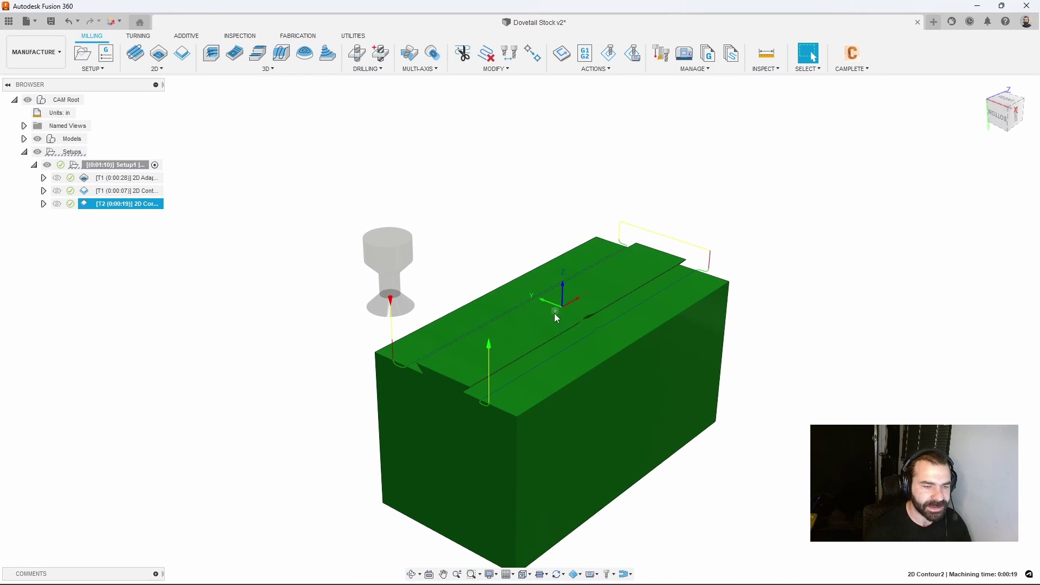
pyautogui.click(461, 239)
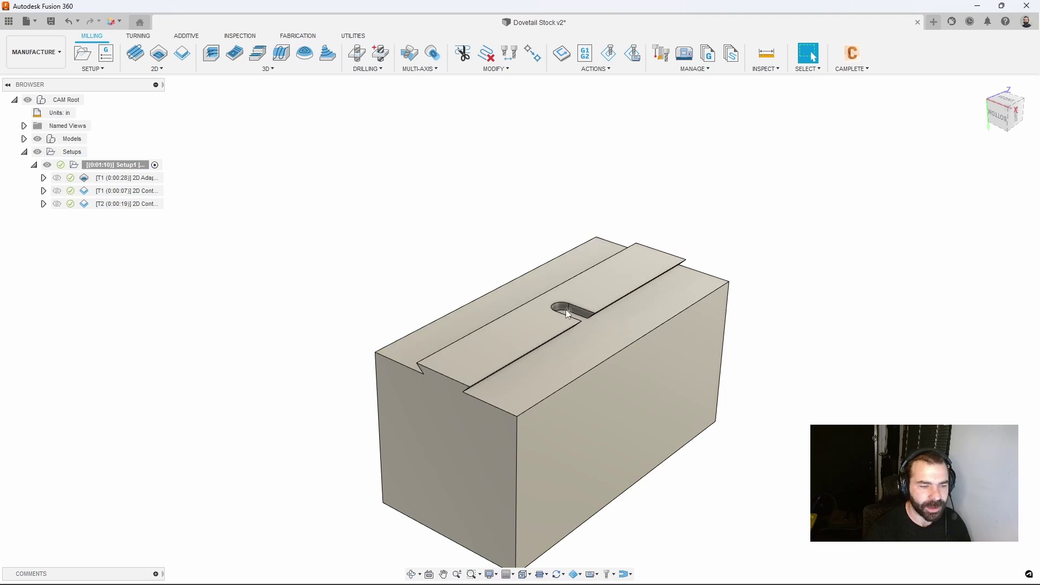
# Step: Start a 2D Pocket and assign the 3/16" Flat Endmill from the Fusion 360 Library with the Aluminum - Slotting preset
pyautogui.click(159, 68)
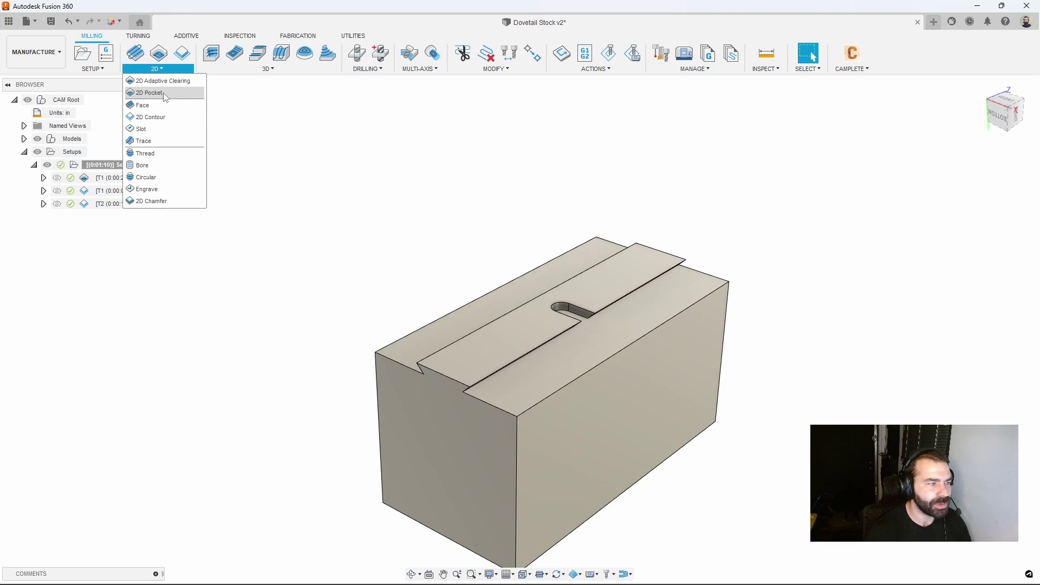
pyautogui.click(165, 94)
pyautogui.scroll(5, 612, 228)
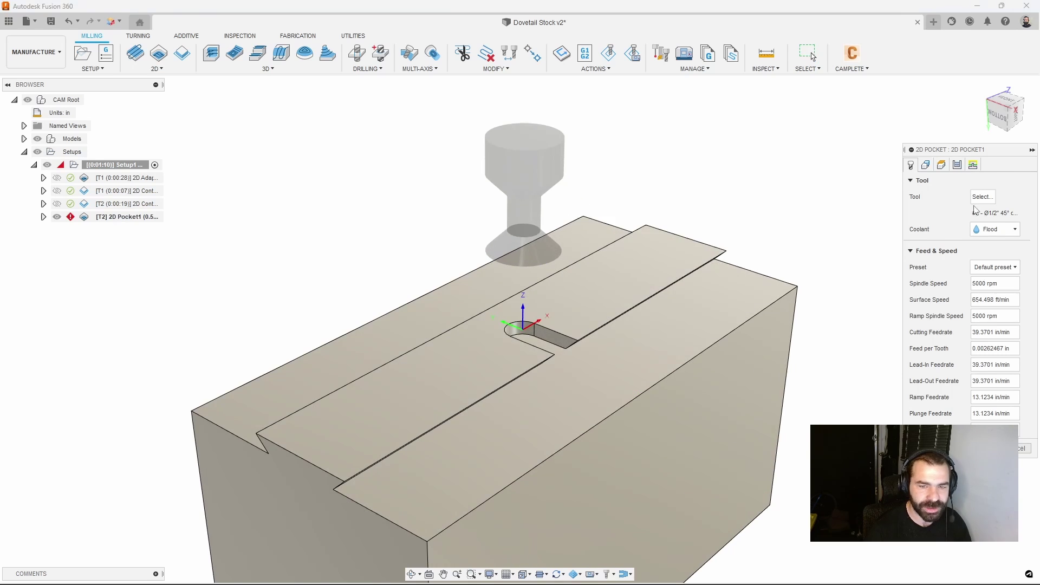
pyautogui.click(983, 198)
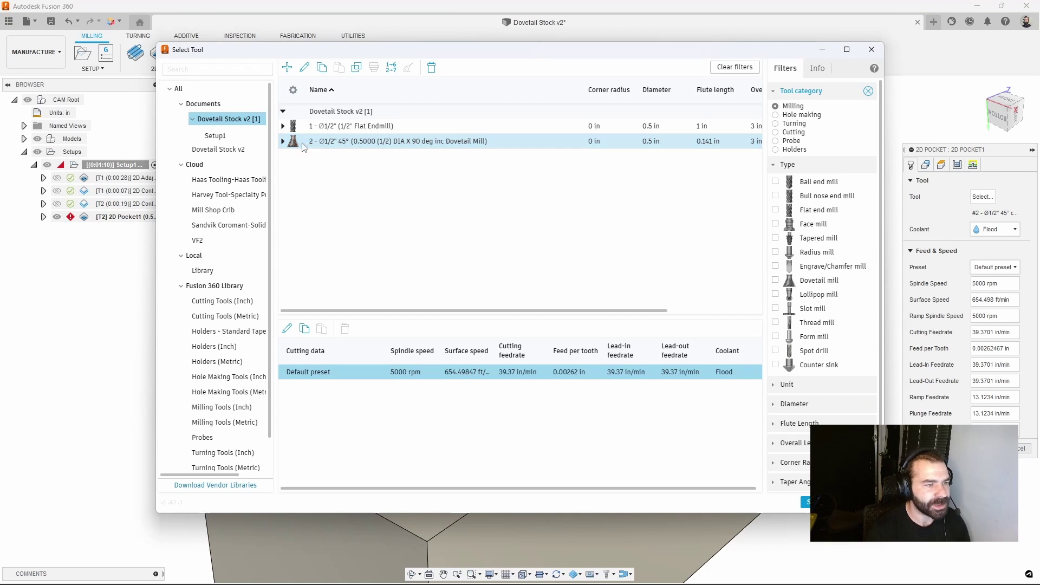
pyautogui.click(214, 286)
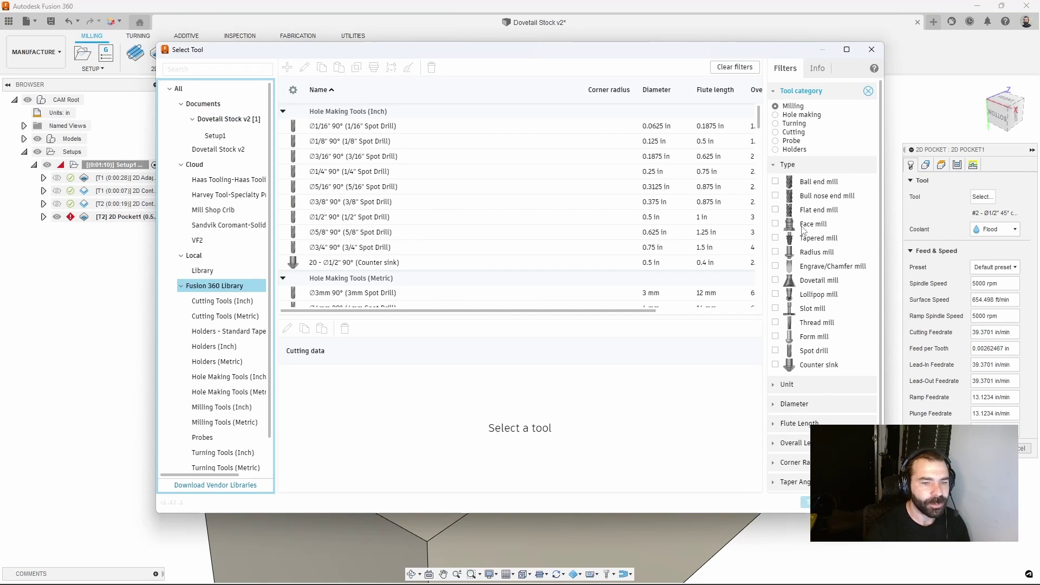
pyautogui.click(813, 211)
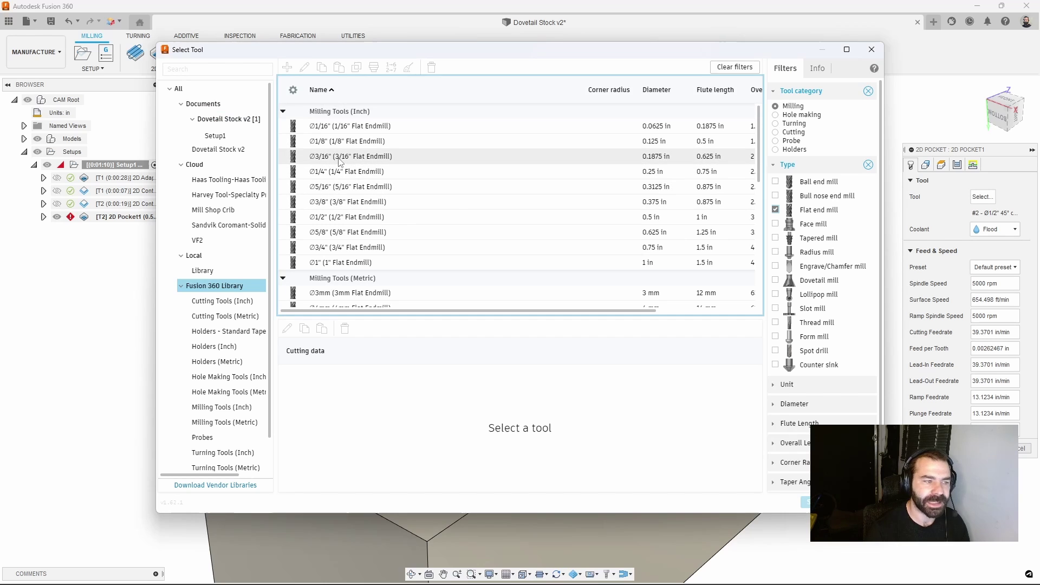
pyautogui.click(334, 160)
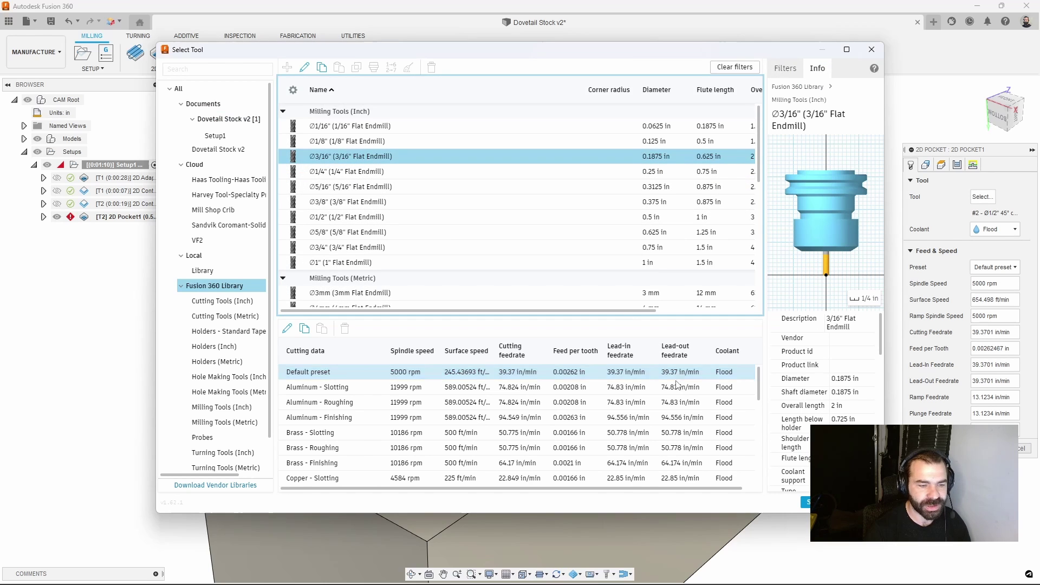
pyautogui.click(448, 386)
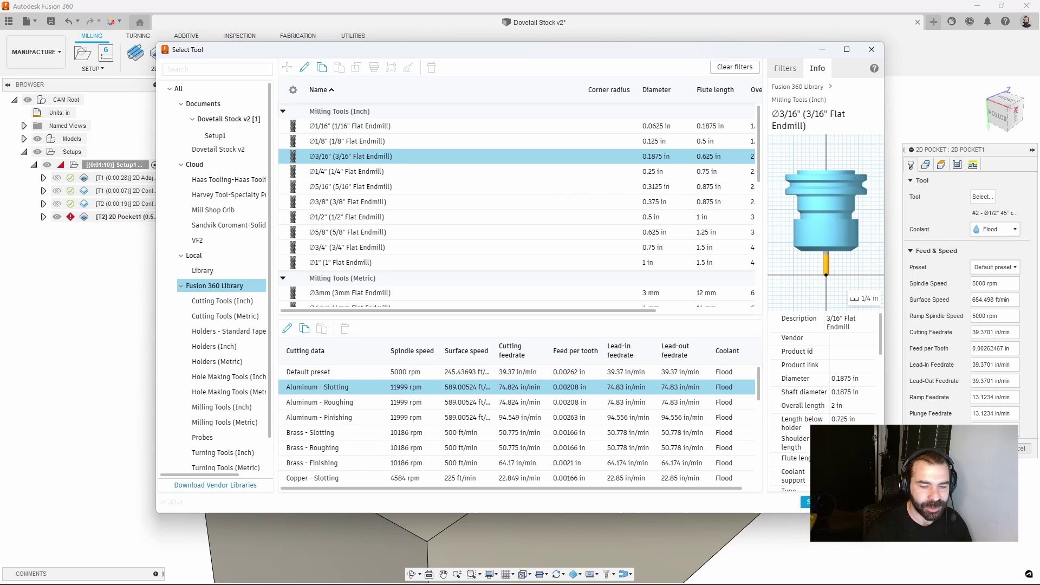
pyautogui.click(806, 503)
# Step: Select the slot's top edges as an open pocket chain and enable rest machining with a 0.5 in tool diameter
pyautogui.click(926, 165)
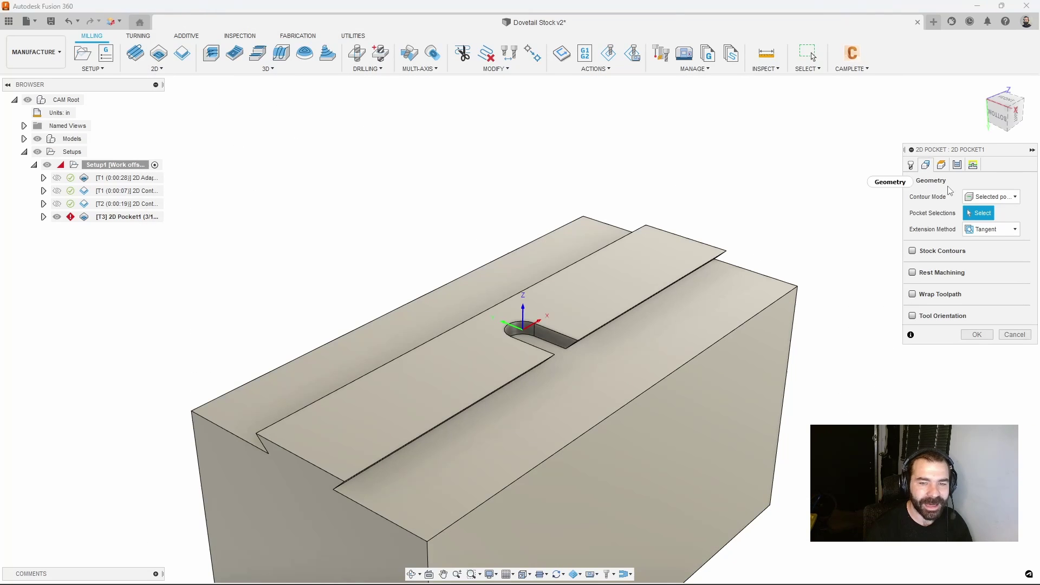
pyautogui.scroll(2, 560, 339)
pyautogui.click(561, 338)
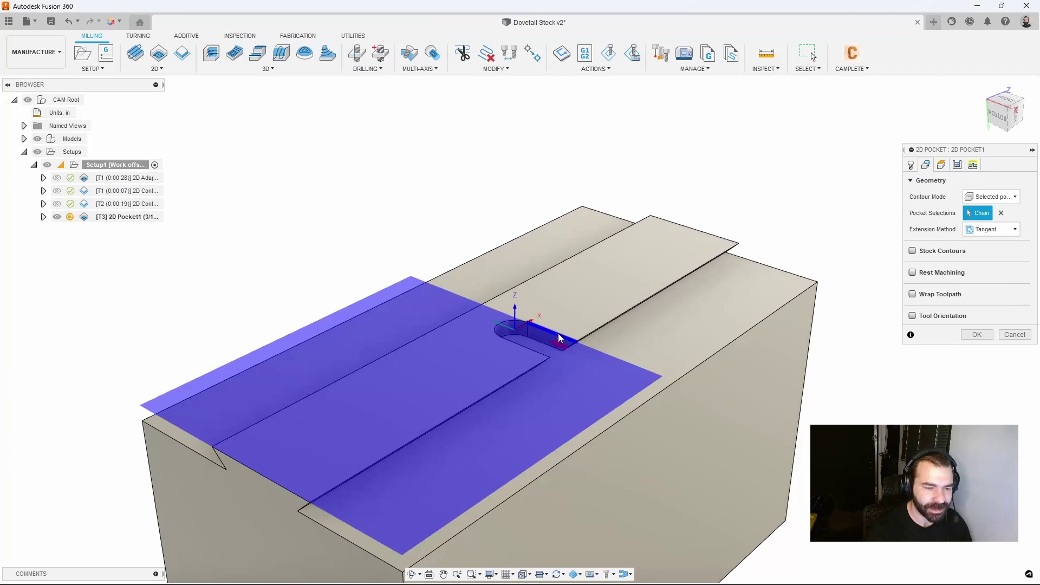
pyautogui.click(561, 338)
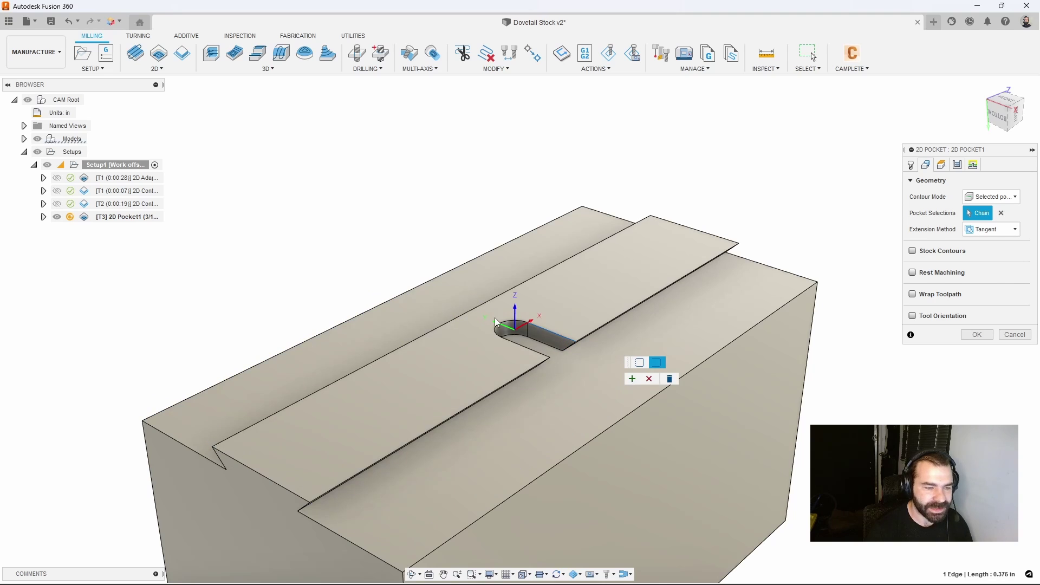
pyautogui.click(500, 335)
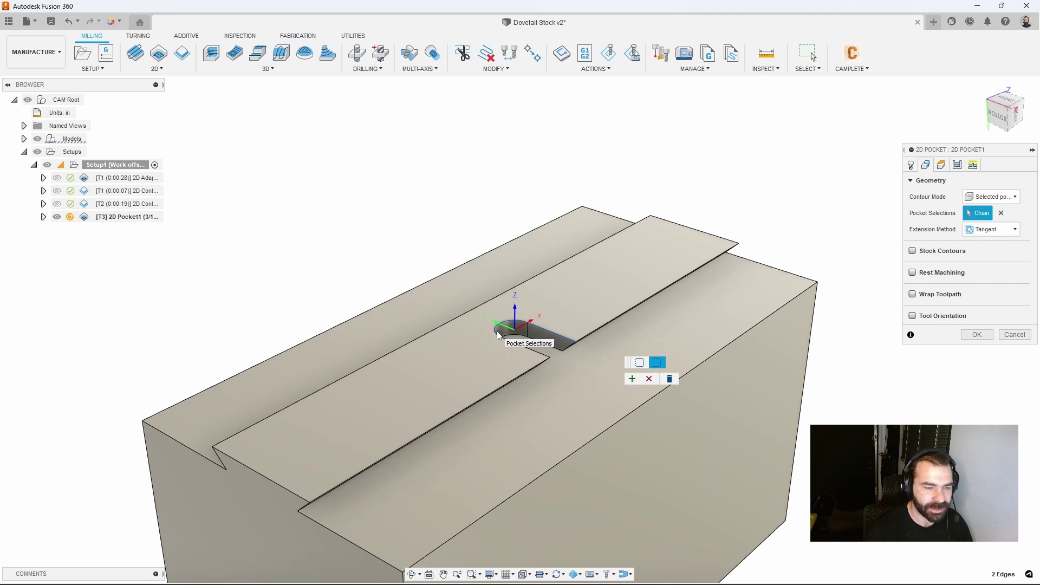
pyautogui.click(634, 381)
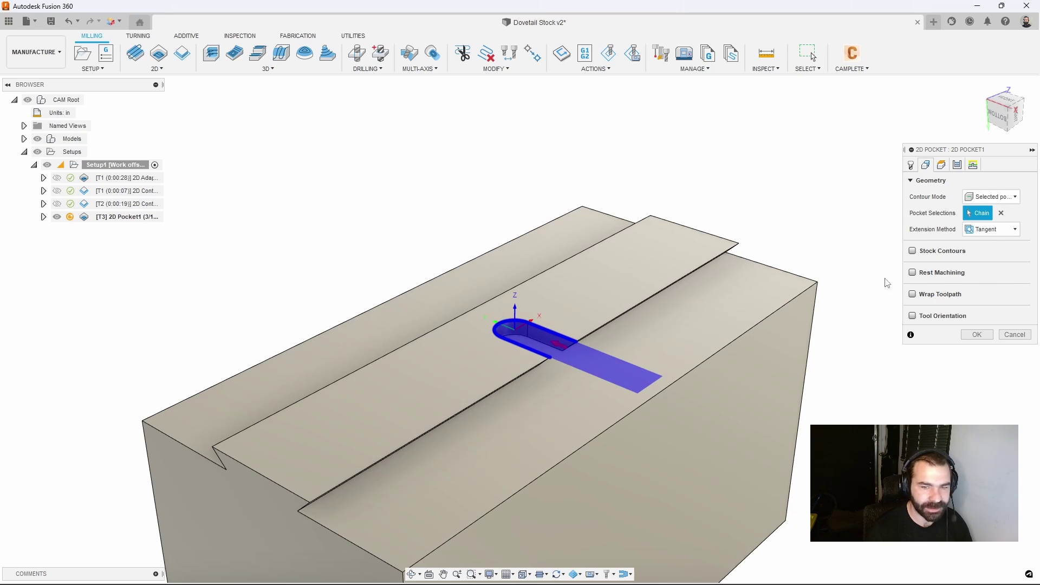
pyautogui.click(913, 273)
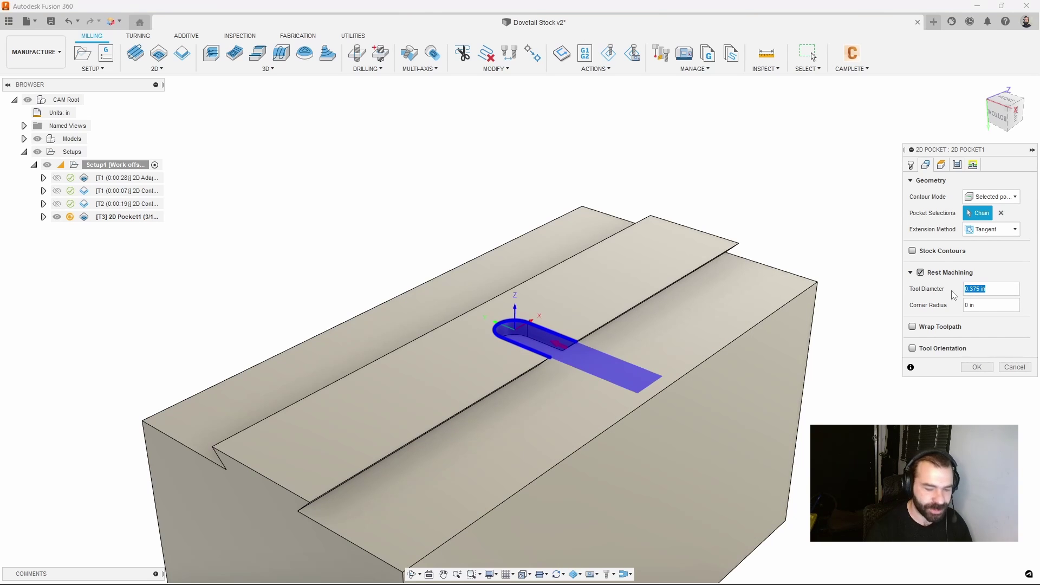
pyautogui.press('BackSpace')
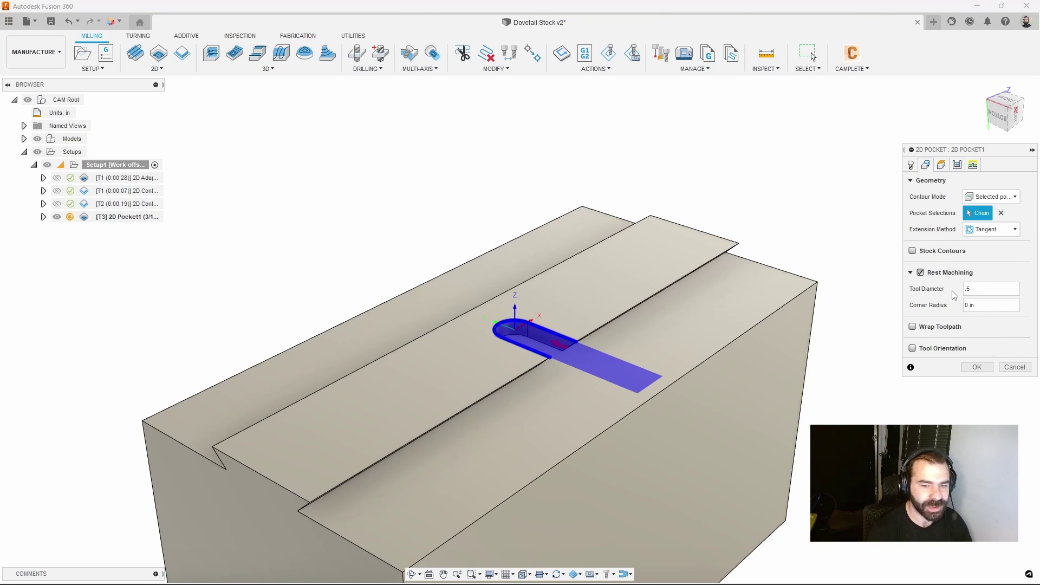
# Step: Set the pocket's bottom height to the lower face beside the dovetail, generate the toolpath, and inspect it
pyautogui.click(941, 165)
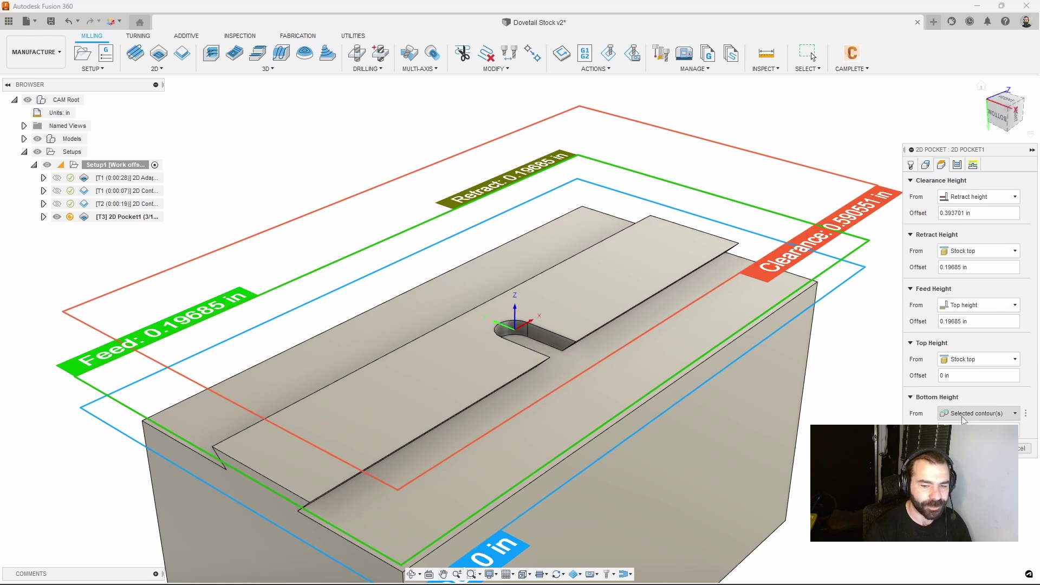
pyautogui.click(975, 413)
pyautogui.click(970, 534)
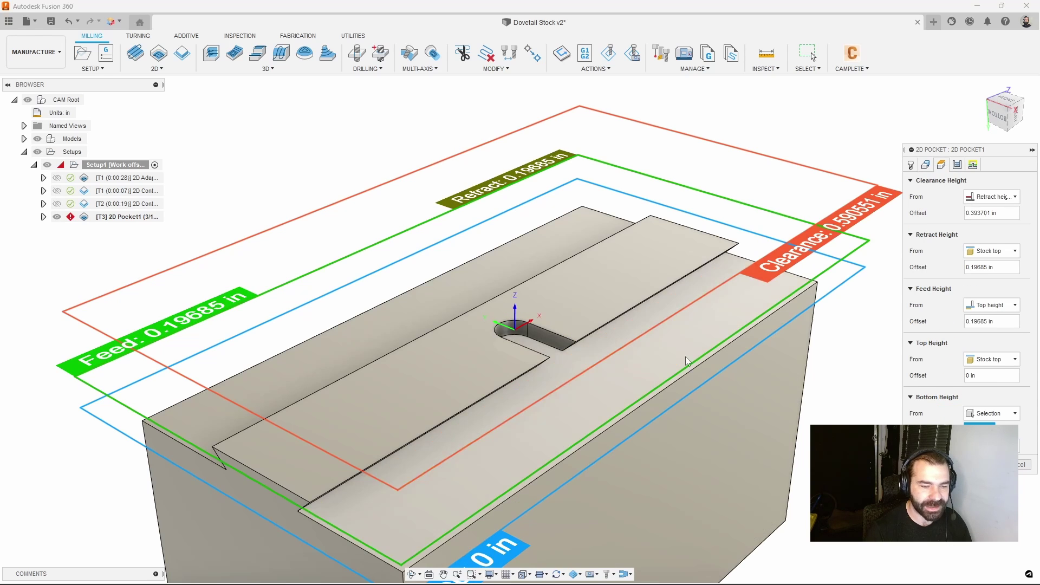
pyautogui.click(678, 353)
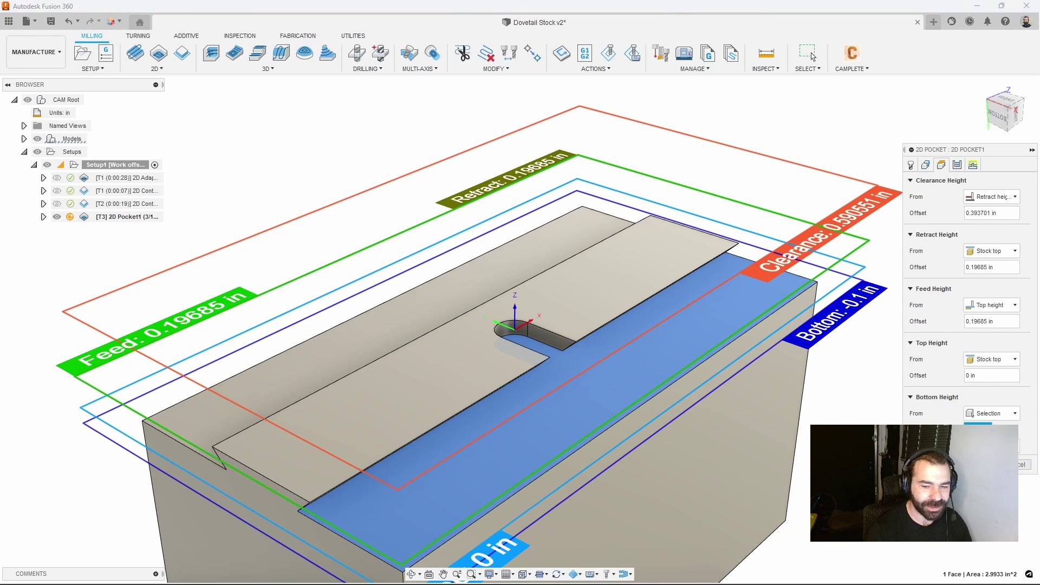
pyautogui.press('Return')
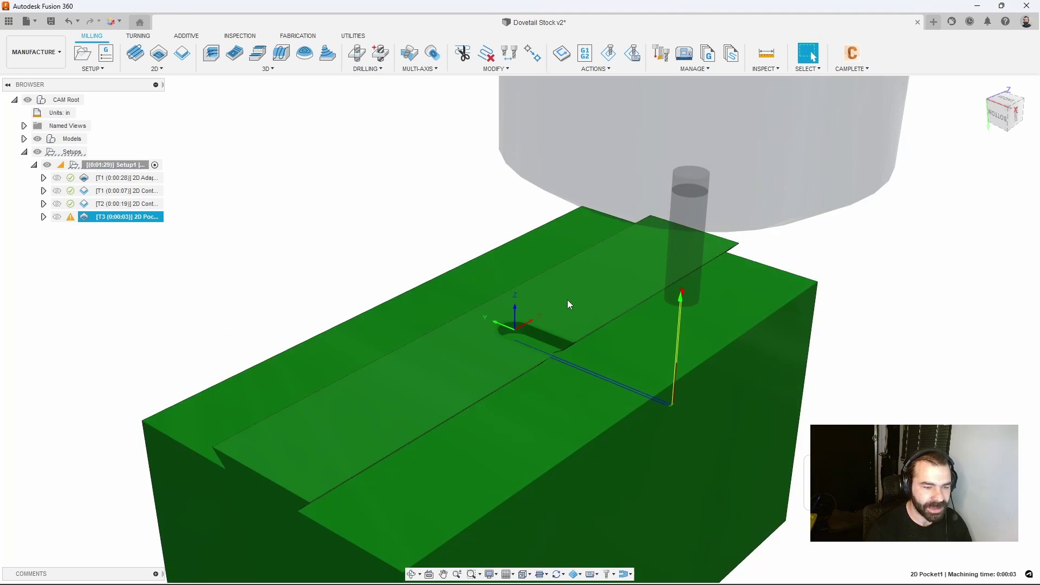
pyautogui.moveTo(567, 300)
pyautogui.keyDown('shift'); pyautogui.mouseDown(button='middle')
pyautogui.moveTo(565, 347)
pyautogui.moveTo(537, 285)
pyautogui.moveTo(525, 287)
pyautogui.moveTo(548, 308)
pyautogui.mouseUp(button='middle'); pyautogui.keyUp('shift')
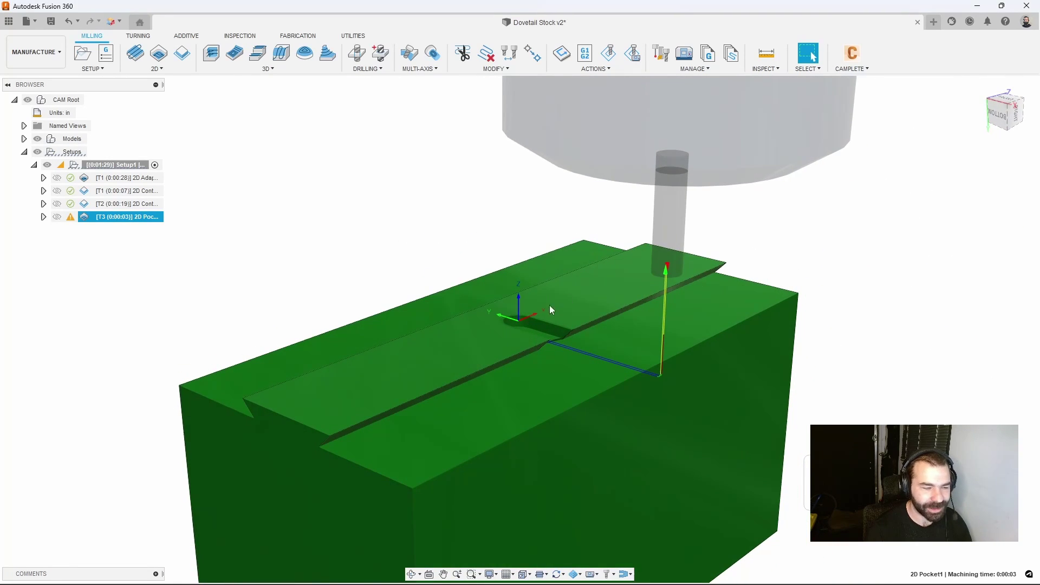
# Step: Change the 2D Pocket's selection to the dovetail's full top outline including the slot, regenerate it, and inspect the toolpath
pyautogui.rightClick(122, 223)
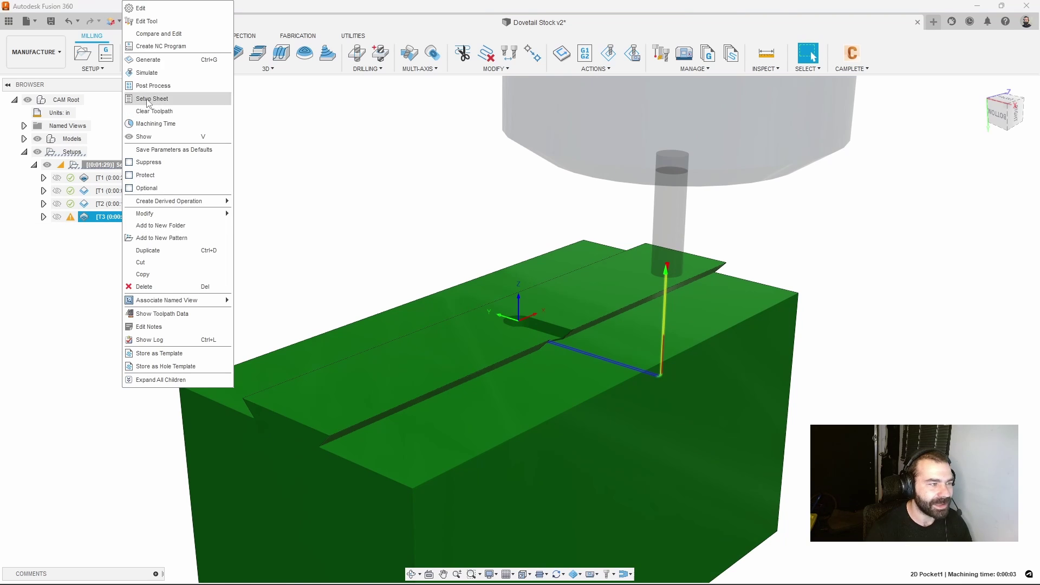
pyautogui.click(155, 12)
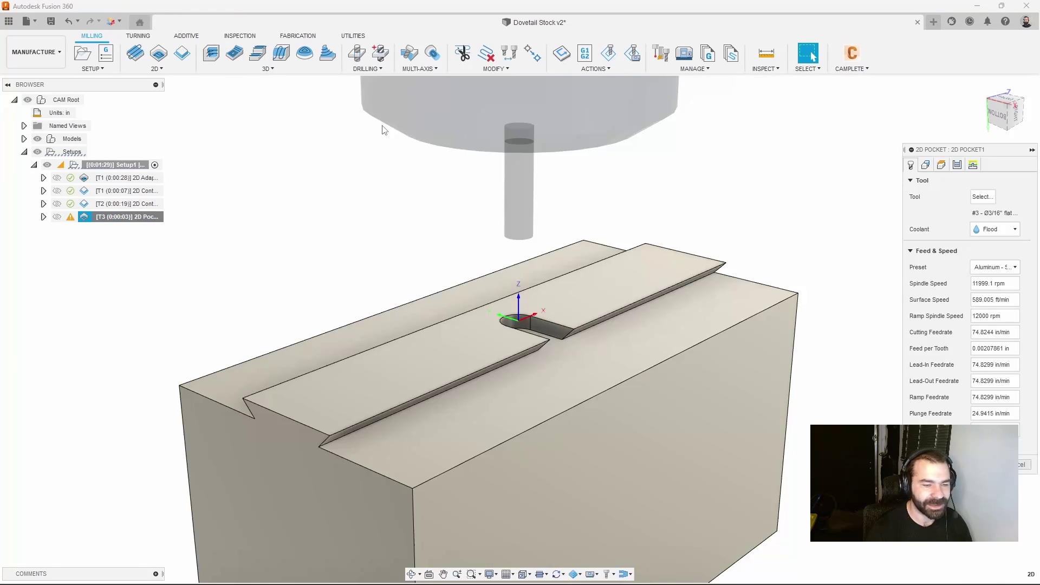
pyautogui.click(925, 165)
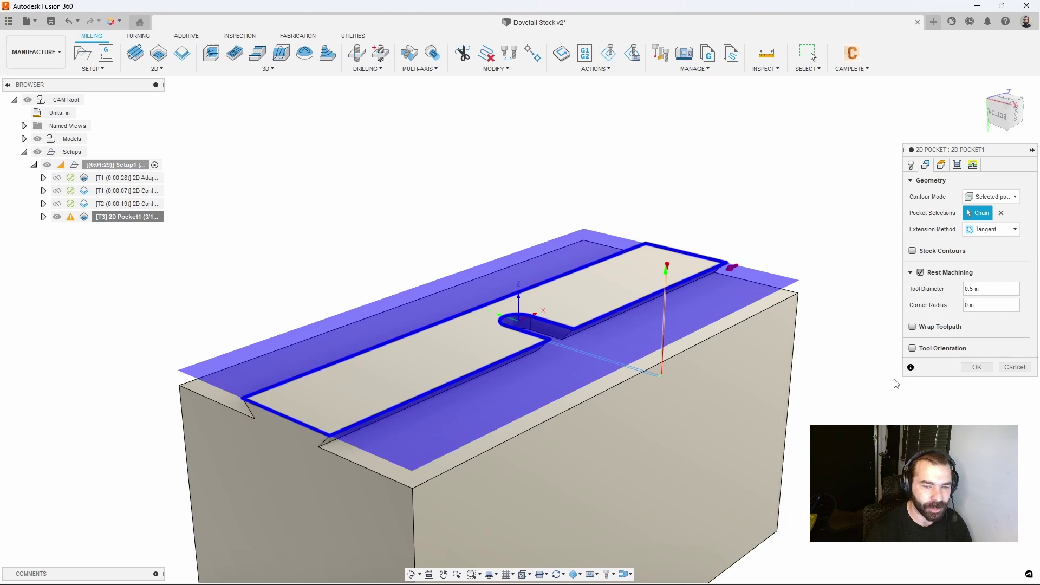
pyautogui.click(976, 368)
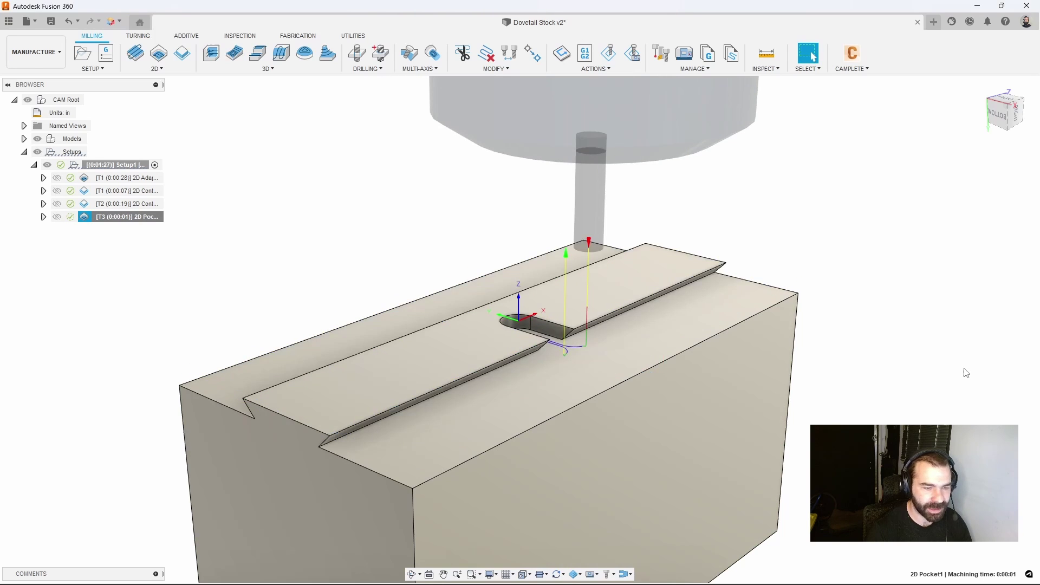
pyautogui.keyDown('shift'); pyautogui.moveTo(677, 325); pyautogui.dragTo(646, 326, button='middle'); pyautogui.keyUp('shift')
pyautogui.scroll(5, 544, 326)
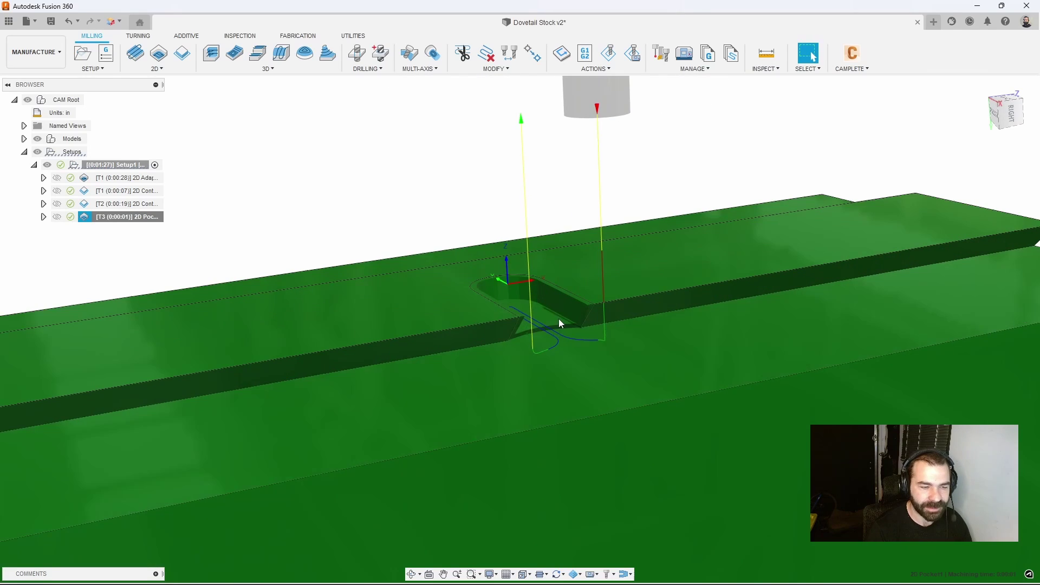
pyautogui.scroll(-2, 559, 318)
# Step: Set the 2D Pocket's axial stock to leave to 0 and regenerate the toolpath
pyautogui.rightClick(126, 217)
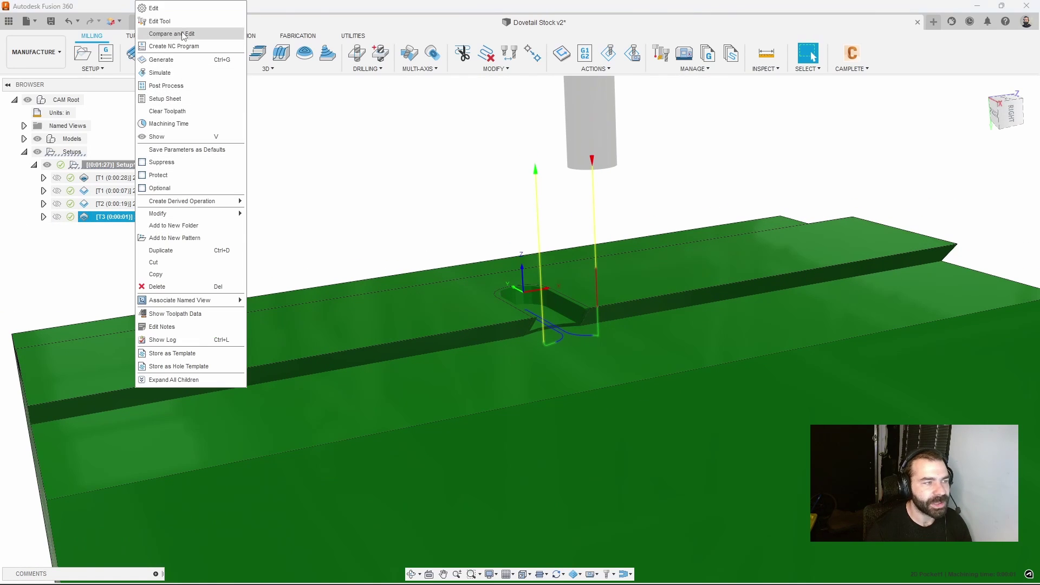
pyautogui.click(183, 34)
pyautogui.click(957, 166)
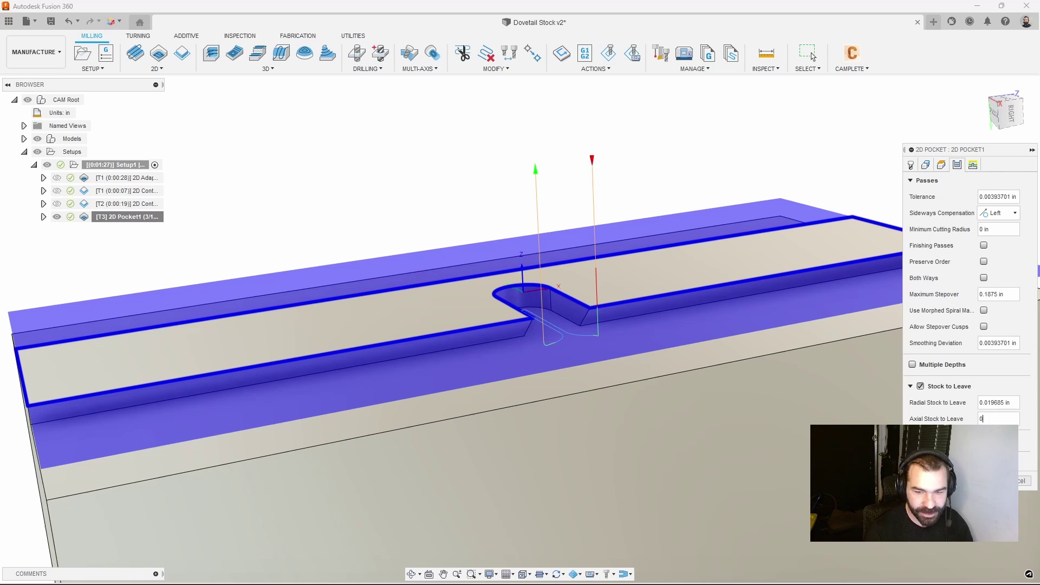
pyautogui.press('Return')
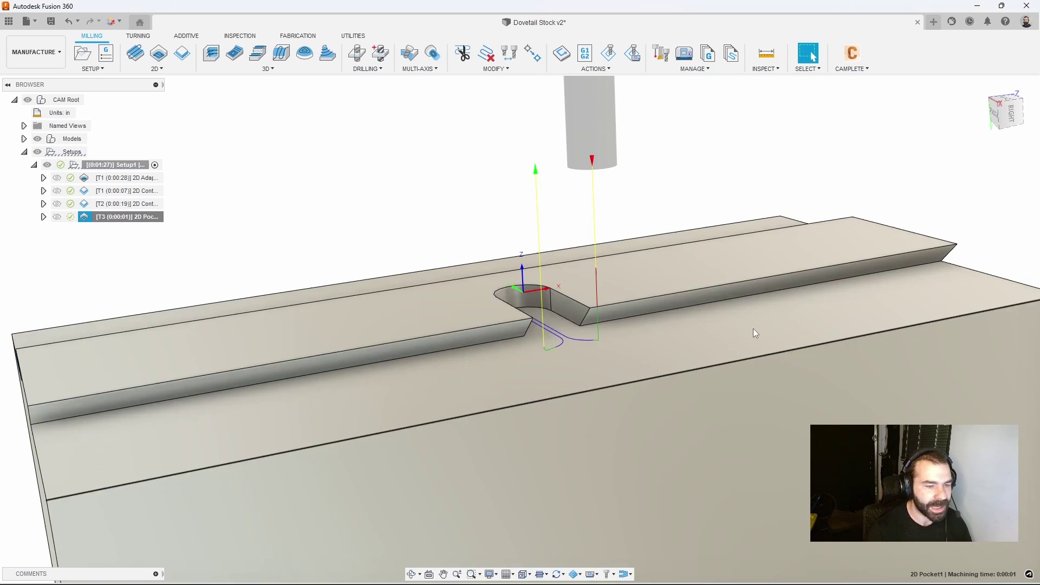
pyautogui.scroll(-3, 669, 226)
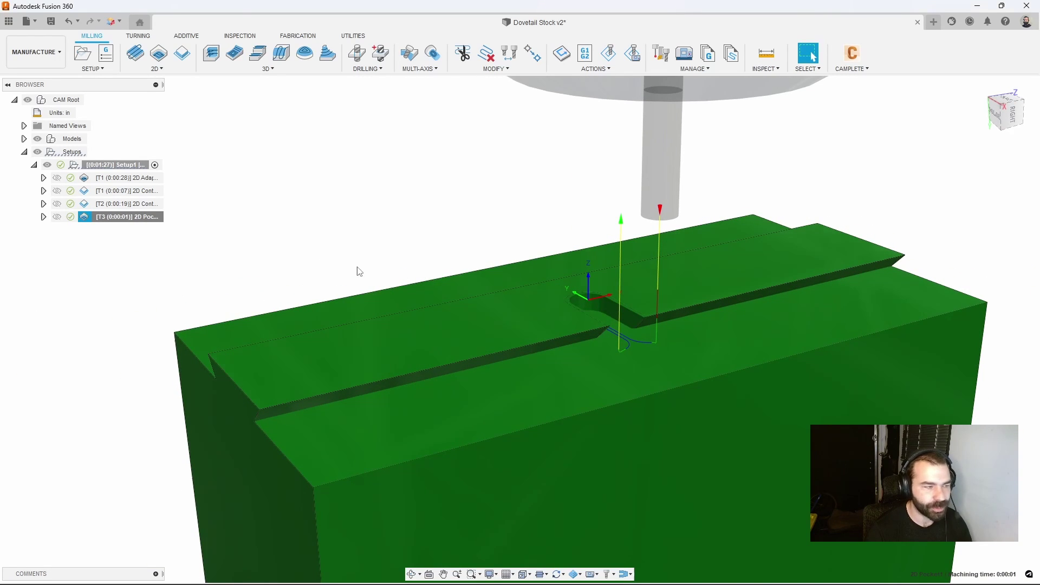
# Step: Create a derived 2D Contour from the 2D Pocket, keep its inherited settings, and inspect the finishing toolpath in the slot
pyautogui.rightClick(132, 217)
pyautogui.moveTo(184, 201)
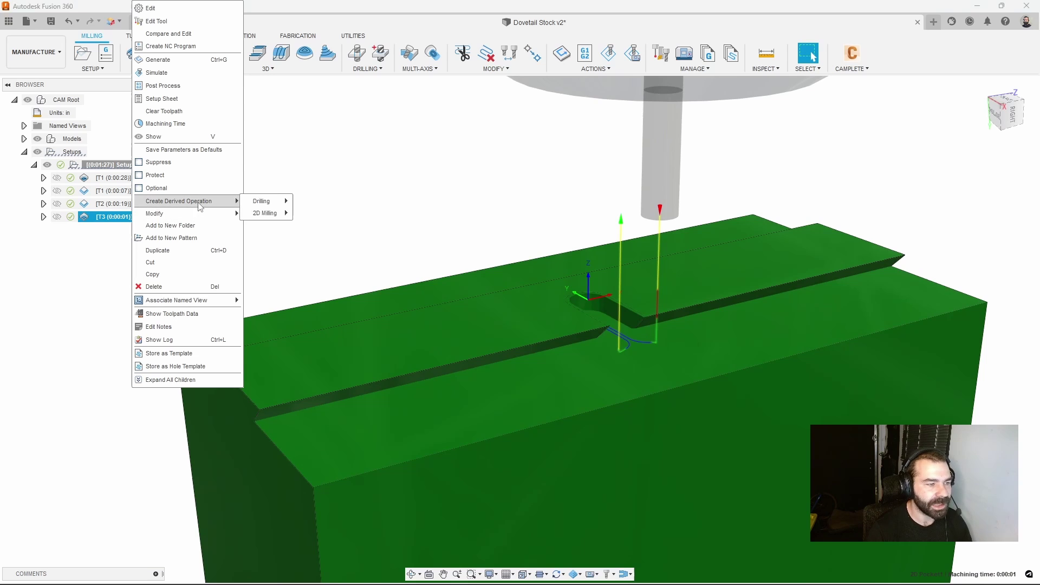
pyautogui.moveTo(266, 213)
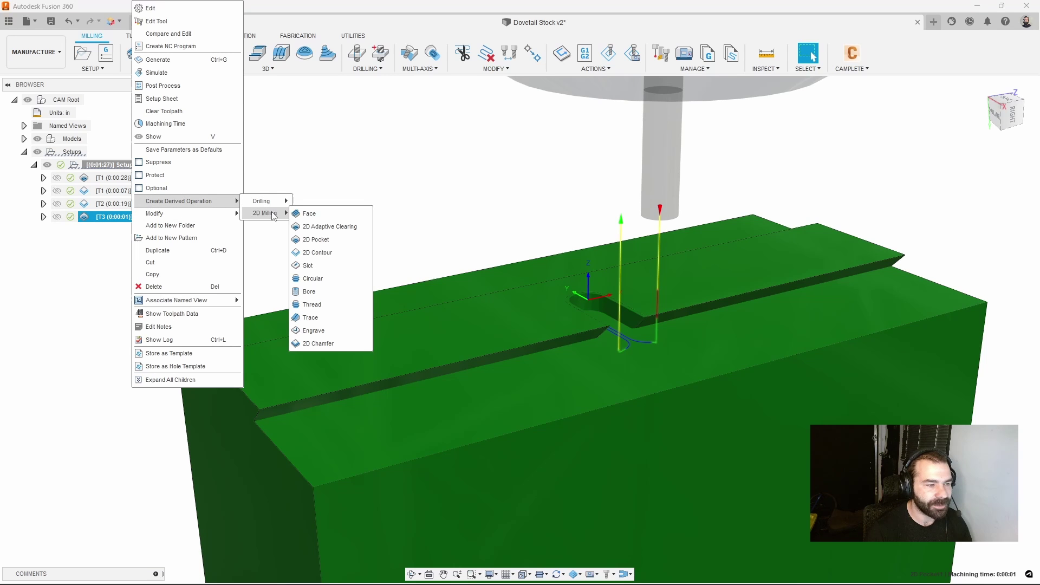
pyautogui.click(318, 252)
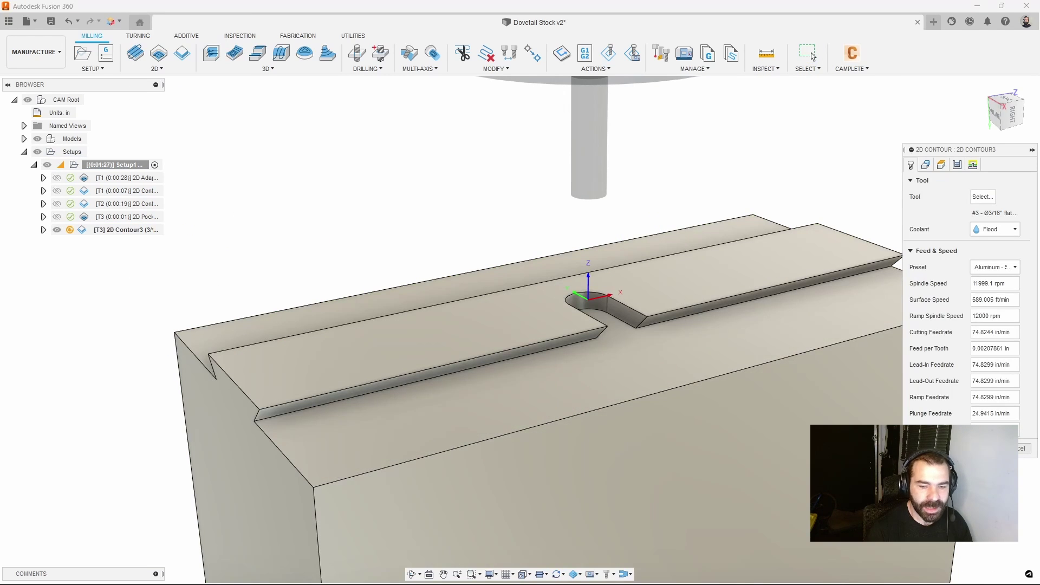
pyautogui.click(994, 449)
pyautogui.keyDown('shift'); pyautogui.moveTo(614, 349); pyautogui.dragTo(614, 358, button='middle'); pyautogui.keyUp('shift')
pyautogui.scroll(-2, 612, 353)
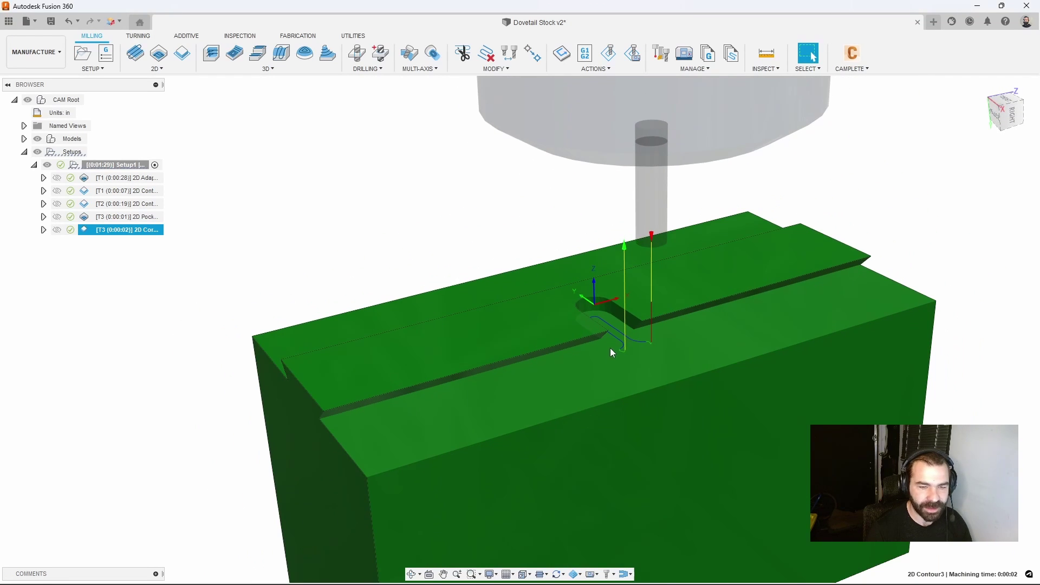
# Step: Simulate all of Setup1's toolpaths on the stock and exit the simulation
pyautogui.scroll(-3, 542, 202)
pyautogui.moveTo(543, 201)
pyautogui.keyDown('shift'); pyautogui.mouseDown(button='middle')
pyautogui.moveTo(546, 186)
pyautogui.moveTo(553, 199)
pyautogui.mouseUp(button='middle'); pyautogui.keyUp('shift')
pyautogui.click(113, 165)
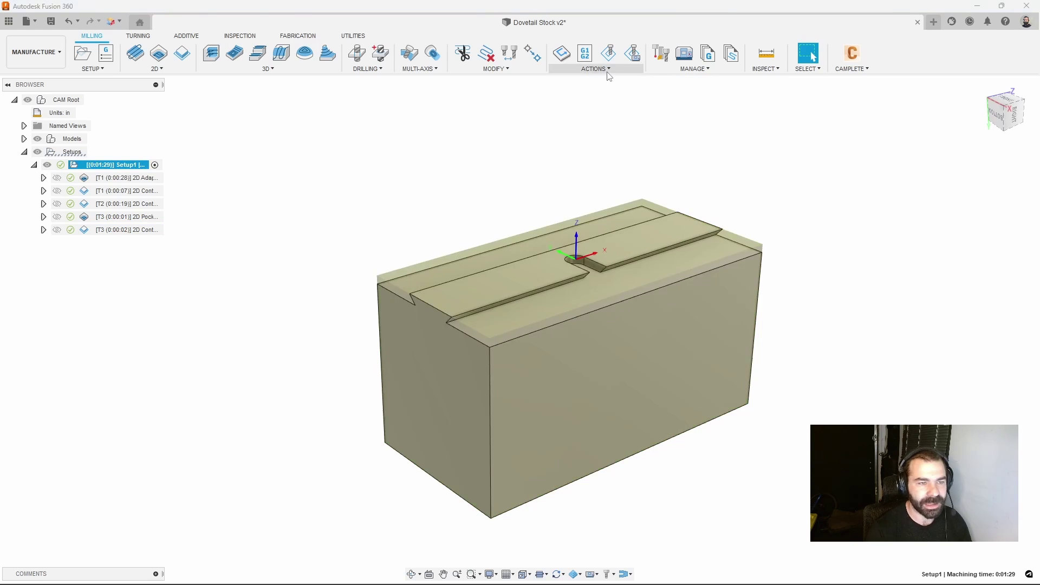
pyautogui.click(562, 53)
pyautogui.click(528, 534)
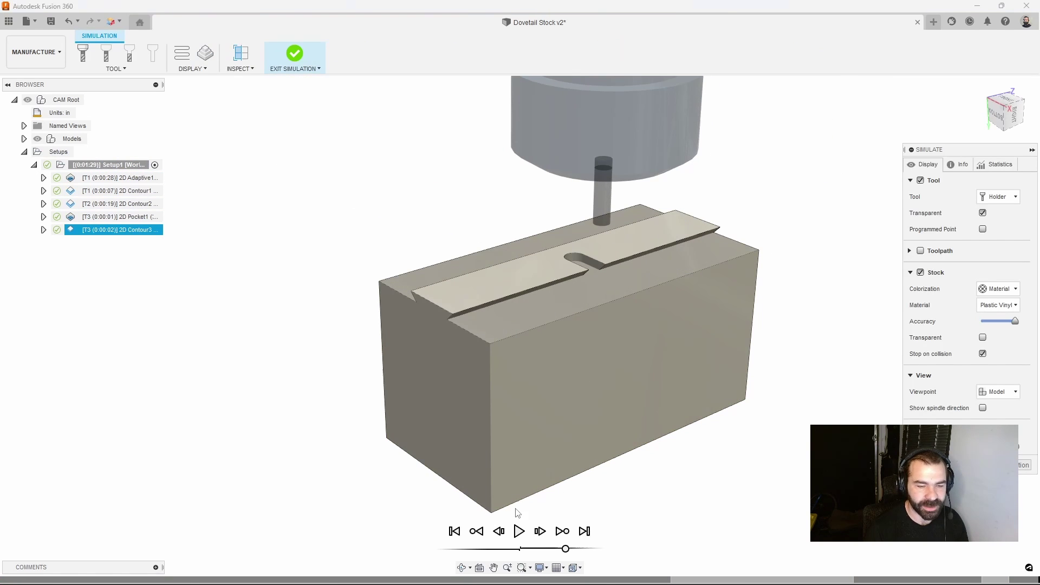
pyautogui.click(294, 53)
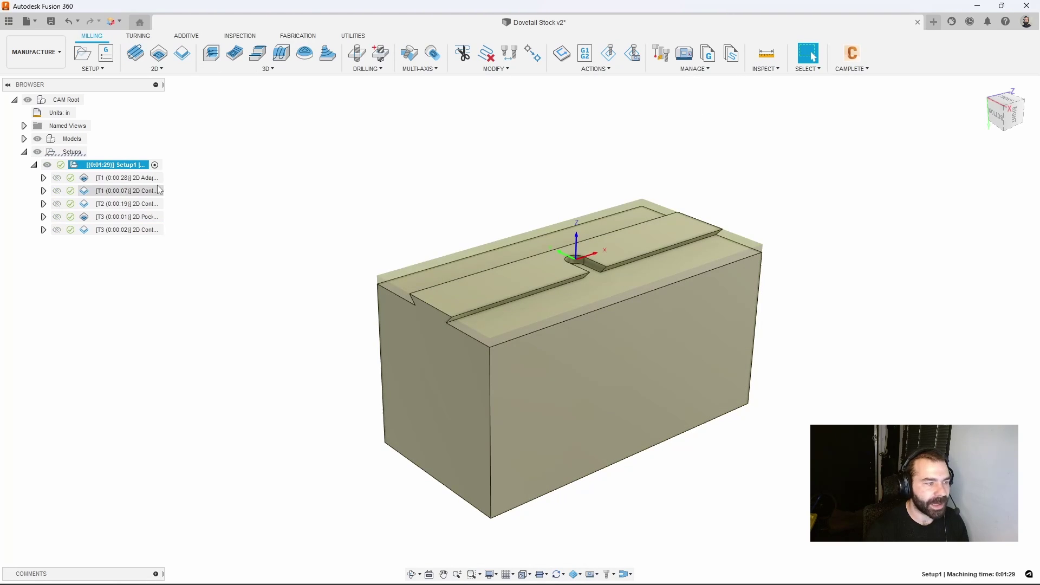
# Step: Save the document as a new version with the default description and switch to the Design workspace
pyautogui.click(51, 22)
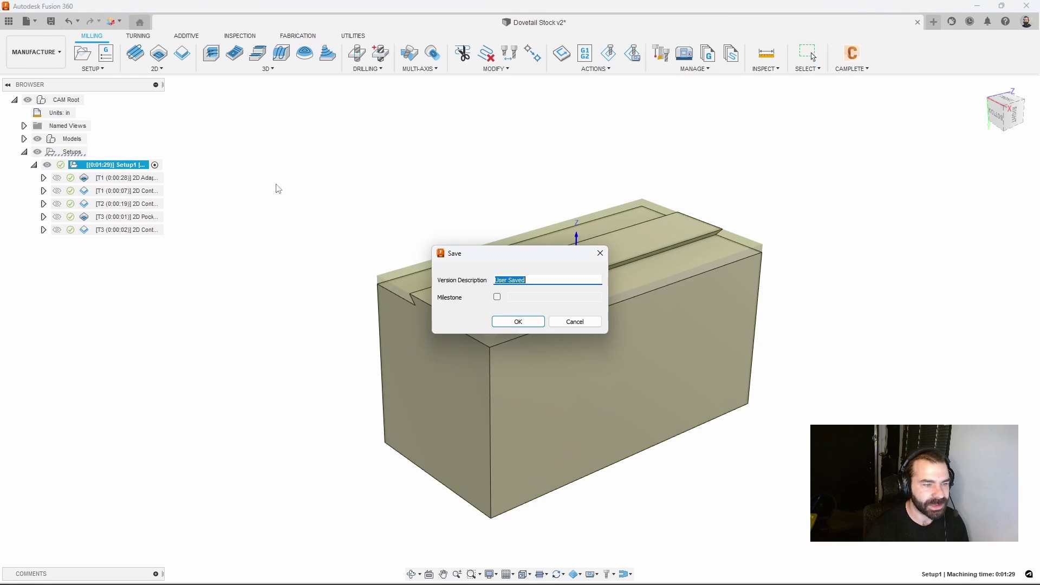
pyautogui.click(511, 323)
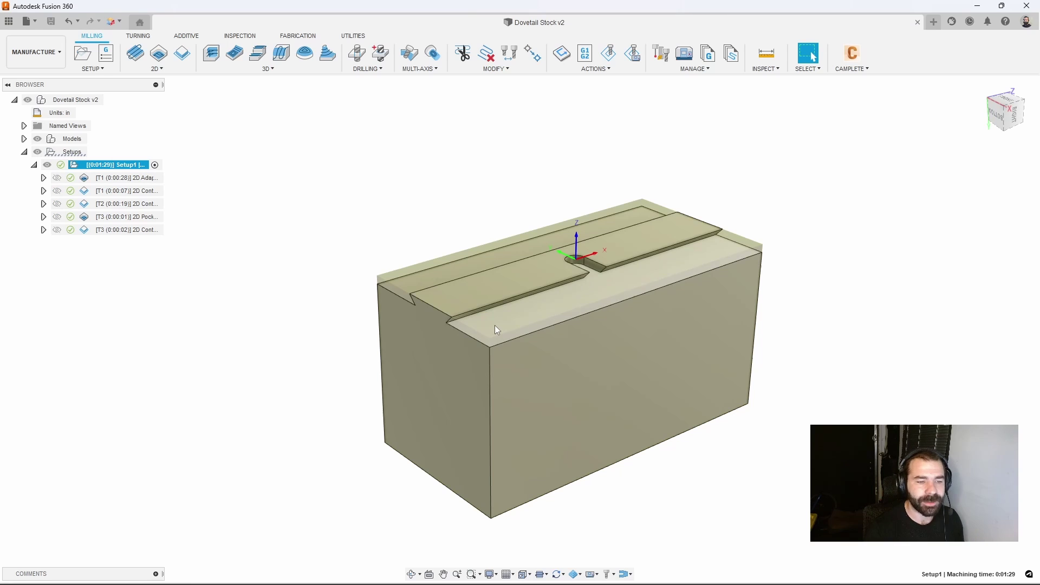
pyautogui.click(54, 59)
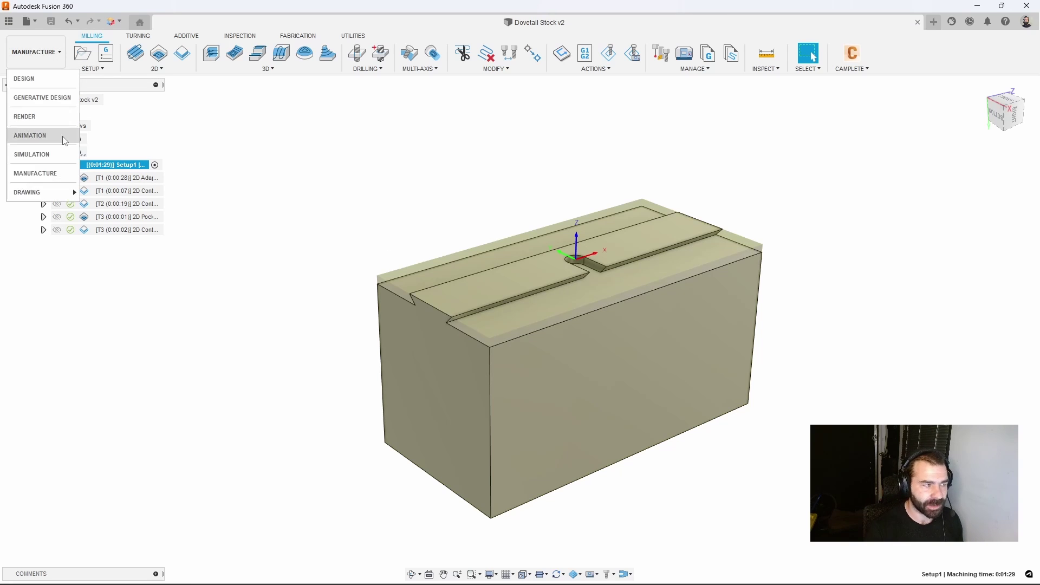
pyautogui.click(35, 172)
pyautogui.click(36, 52)
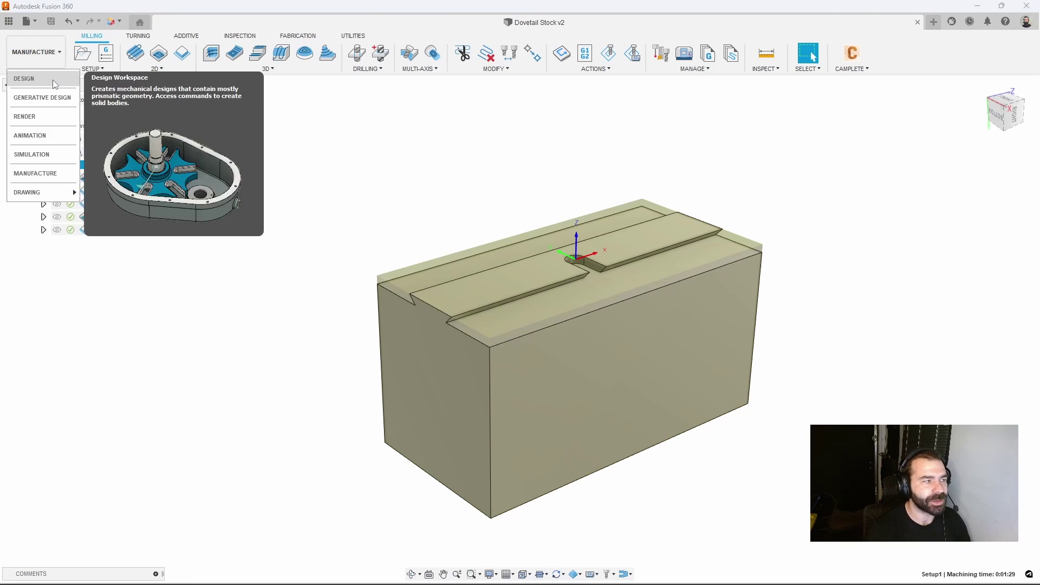
pyautogui.click(33, 78)
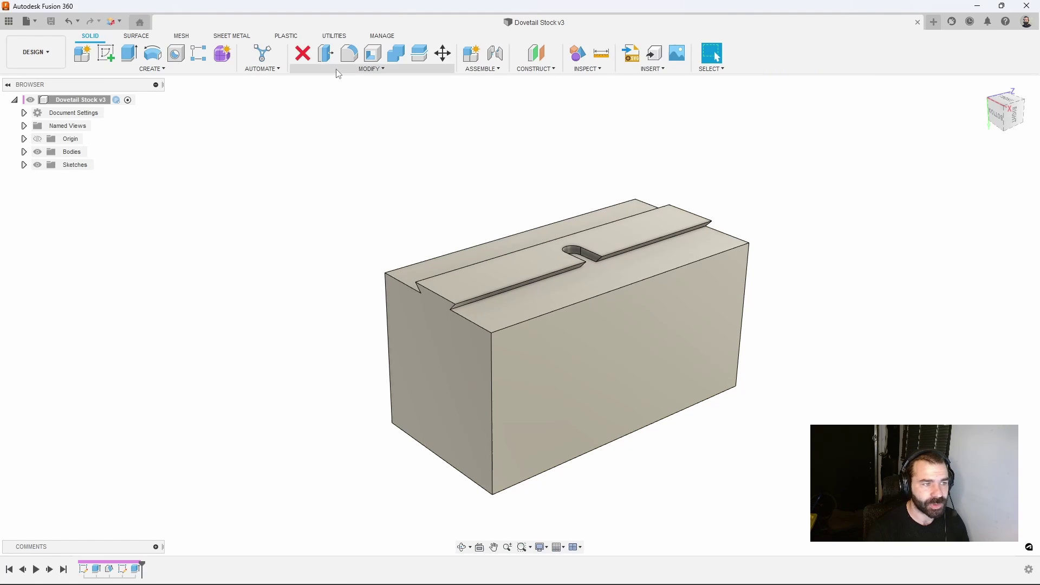
# Step: Change Sketch1's model parameters, setting the block width d2 to 4 in and the dovetail width d4 to 3 in
pyautogui.click(372, 69)
pyautogui.click(338, 342)
pyautogui.click(226, 140)
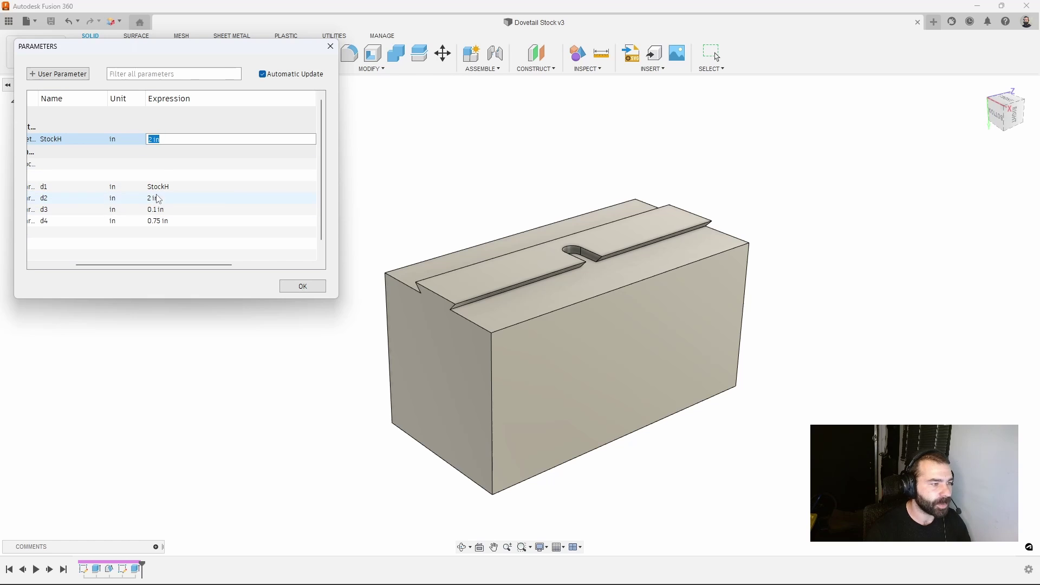
pyautogui.click(194, 199)
pyautogui.click(174, 221)
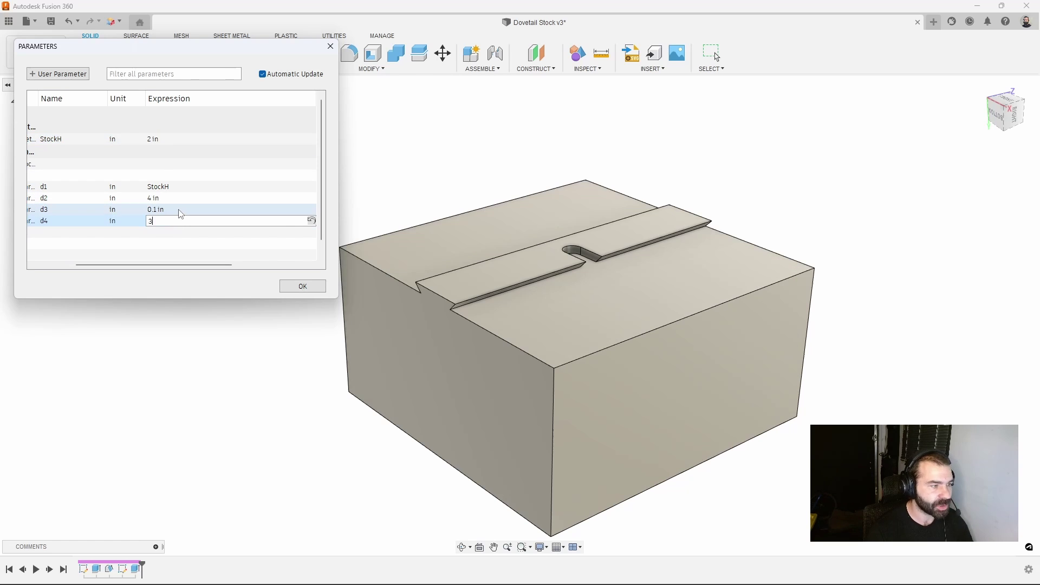
pyautogui.click(180, 209)
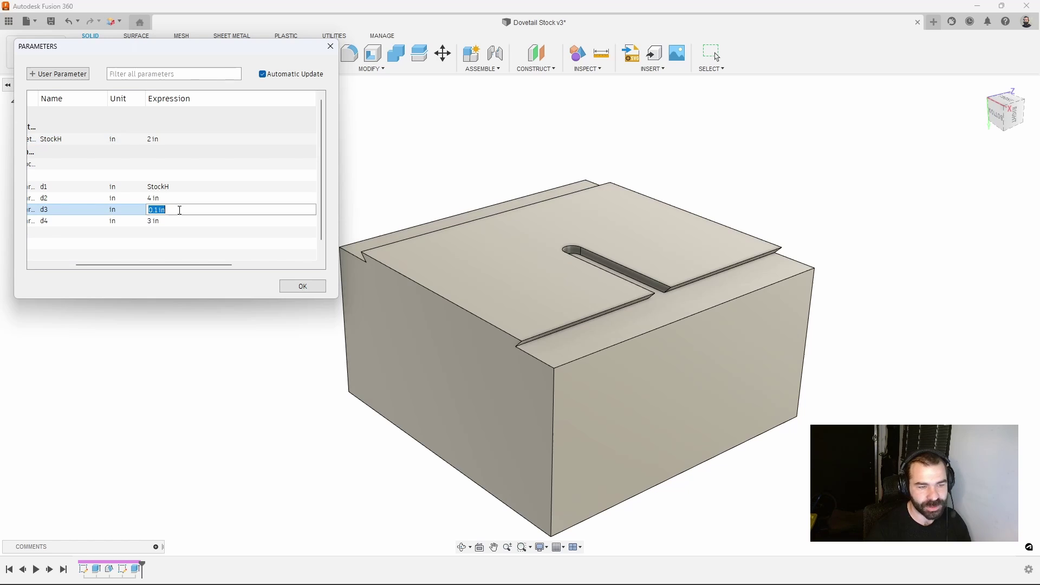
# Step: Set Extrude1's distance parameter d5 to 6 in and accept the parameter changes
pyautogui.moveTo(146, 265); pyautogui.dragTo(106, 265)
pyautogui.click(54, 232)
pyautogui.click(234, 245)
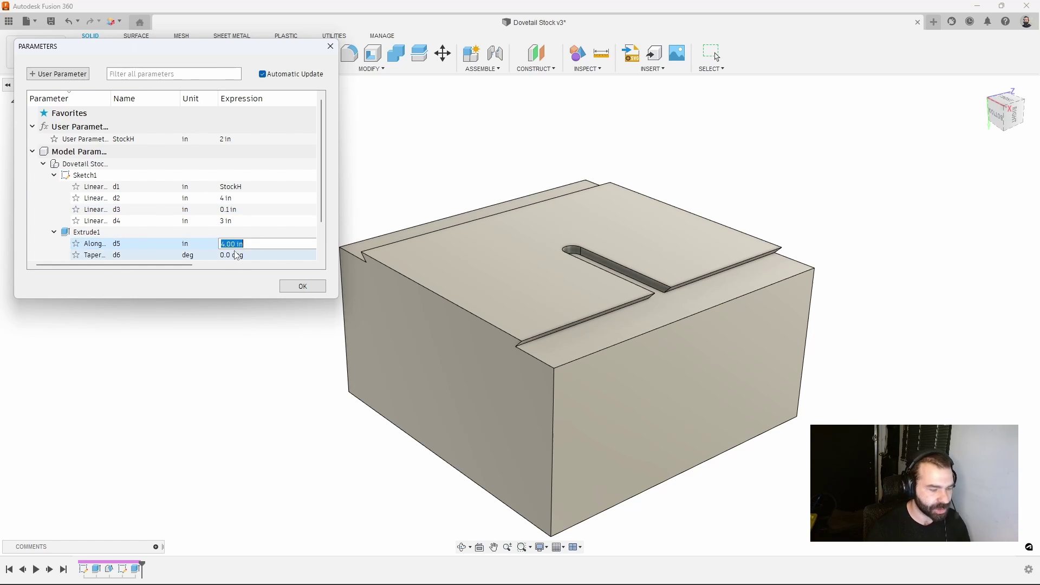
pyautogui.write('6')
pyautogui.click(235, 233)
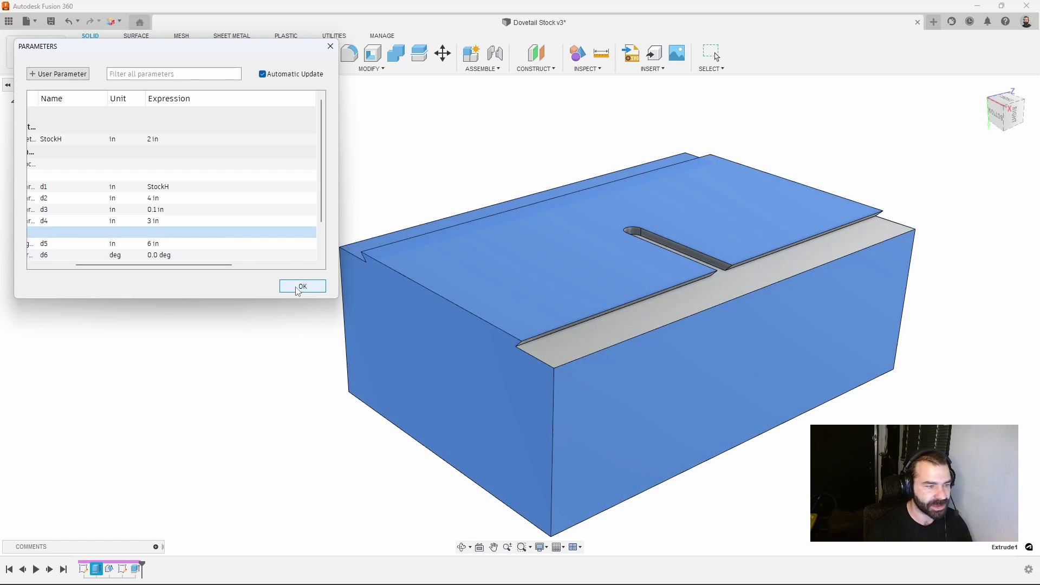
pyautogui.click(299, 290)
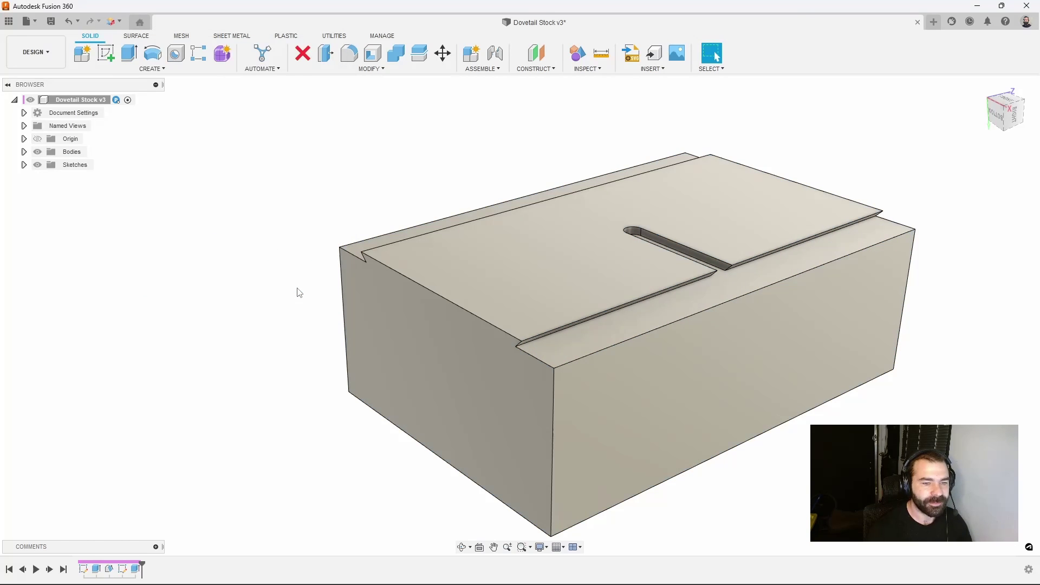
# Step: Return to the Manufacture workspace and regenerate all of Setup1's toolpaths for the resized block
pyautogui.click(36, 52)
pyautogui.click(56, 172)
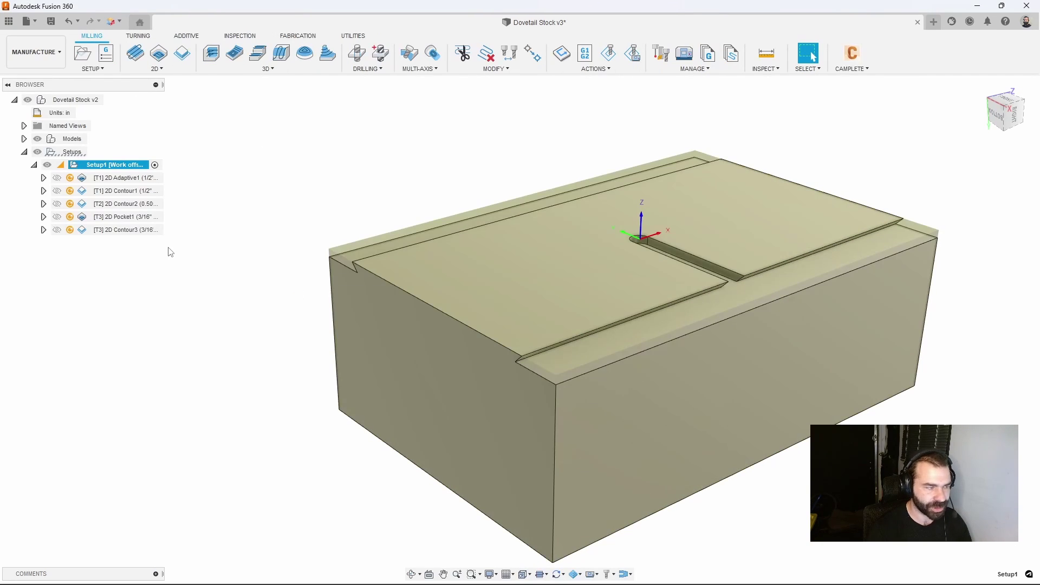
pyautogui.click(125, 191)
pyautogui.click(125, 217)
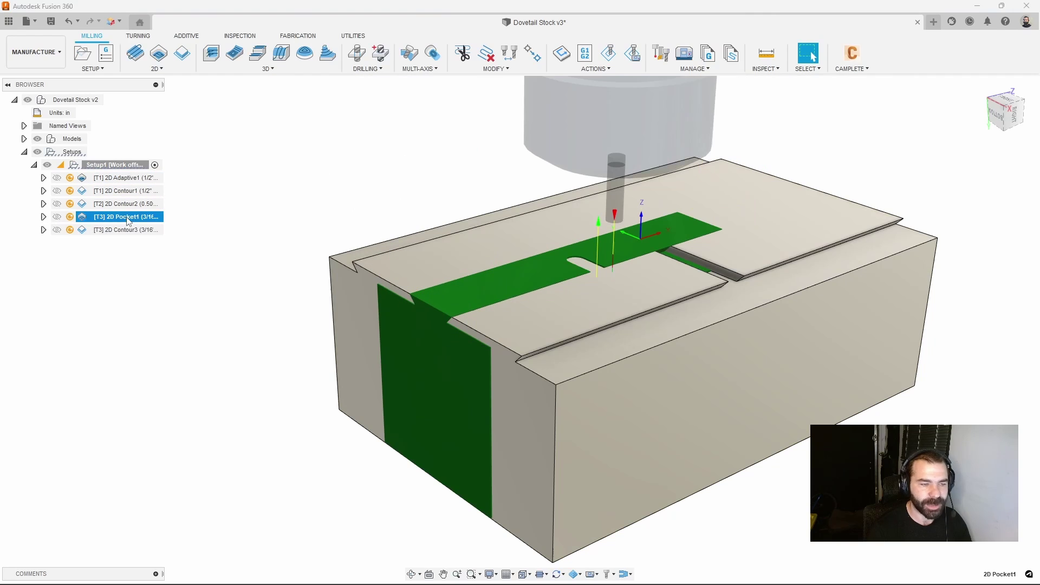
pyautogui.click(124, 168)
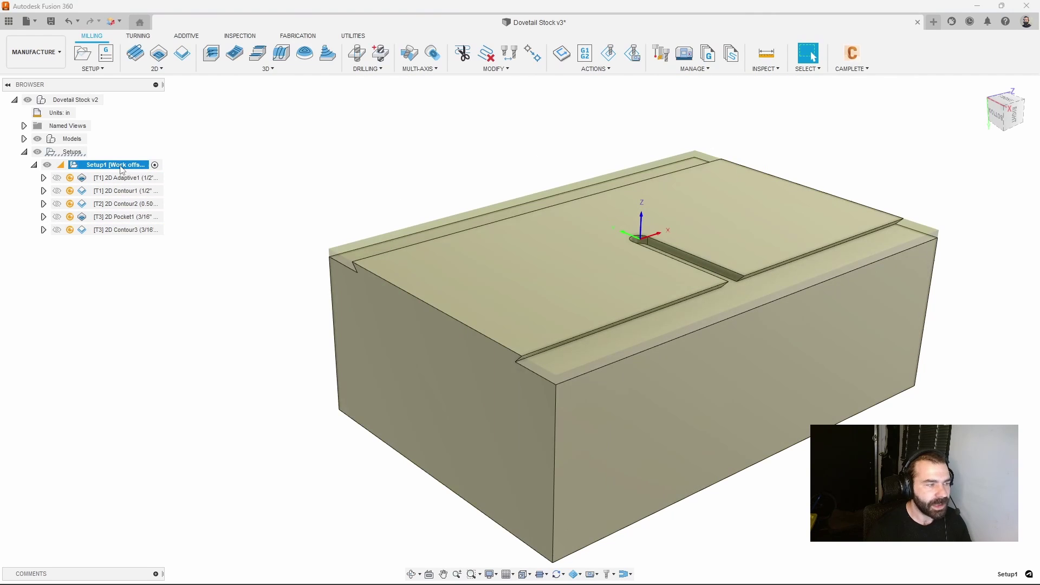
pyautogui.rightClick(122, 170)
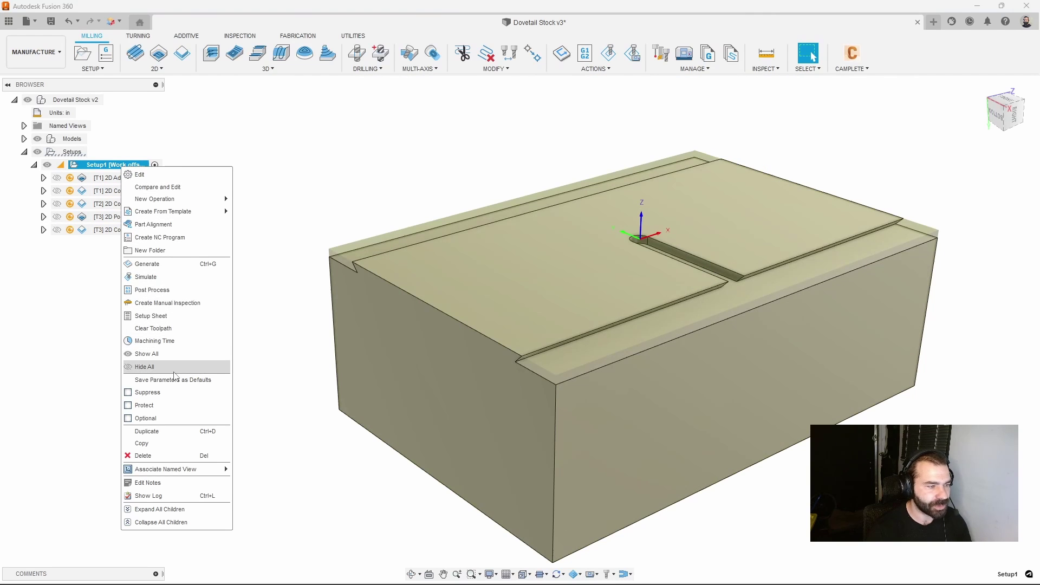
pyautogui.click(171, 271)
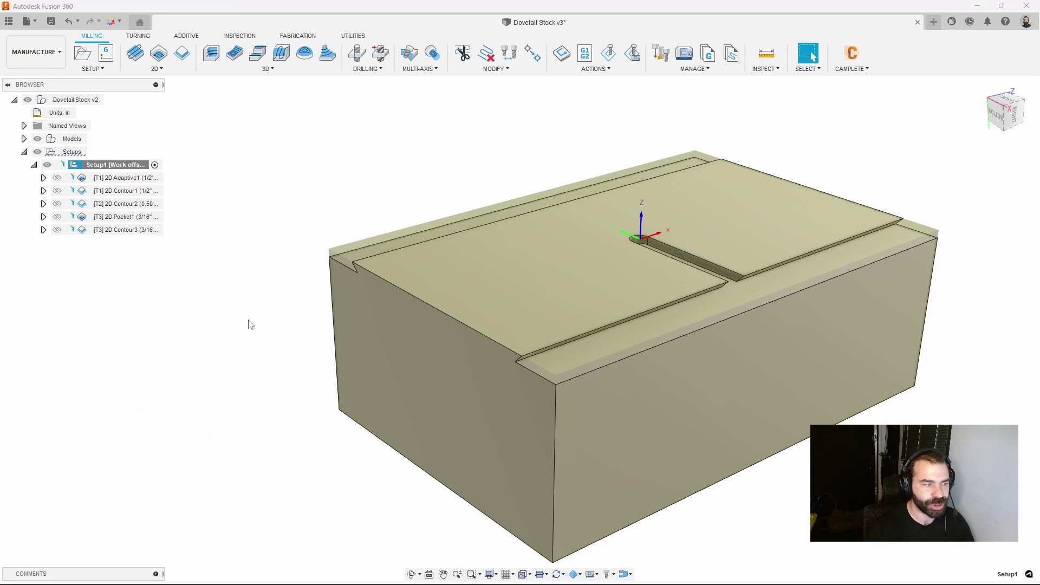
# Step: Inspect the regenerated adaptive, contour and pocket toolpaths one by one on the resized block
pyautogui.click(126, 192)
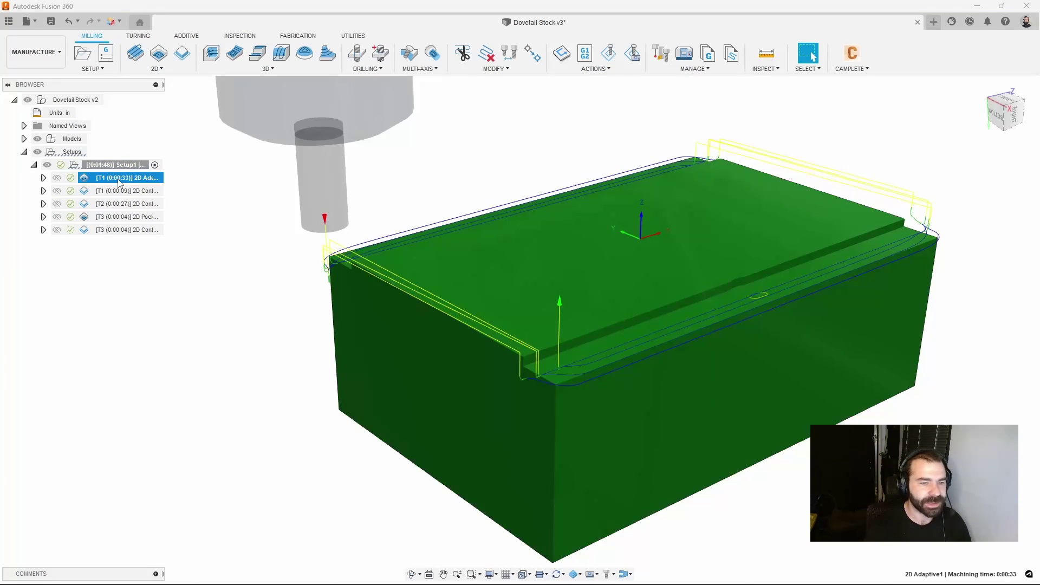
pyautogui.click(128, 205)
pyautogui.click(130, 217)
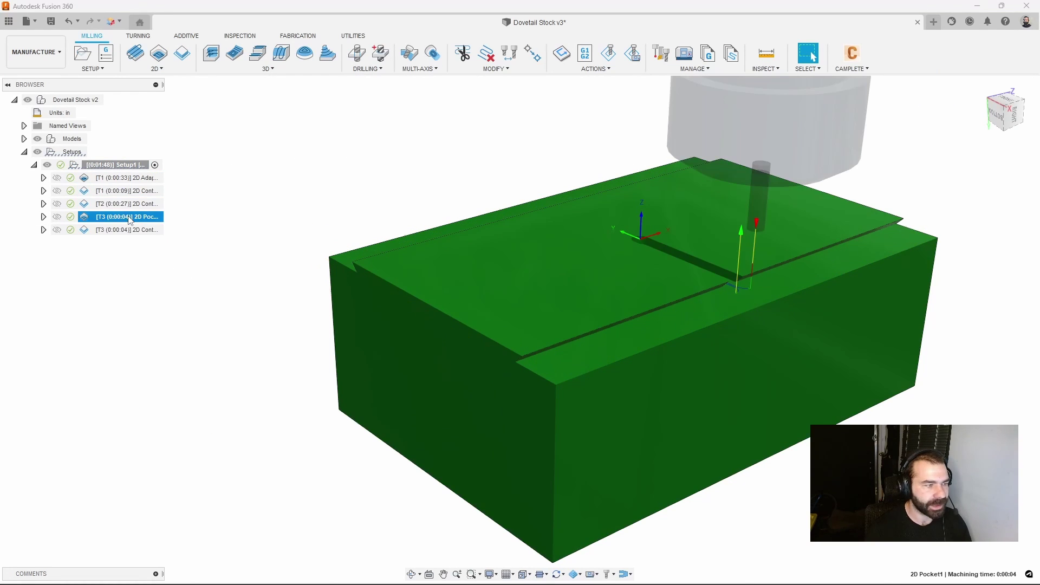
pyautogui.keyDown('shift'); pyautogui.moveTo(199, 300); pyautogui.dragTo(226, 303, button='middle'); pyautogui.keyUp('shift')
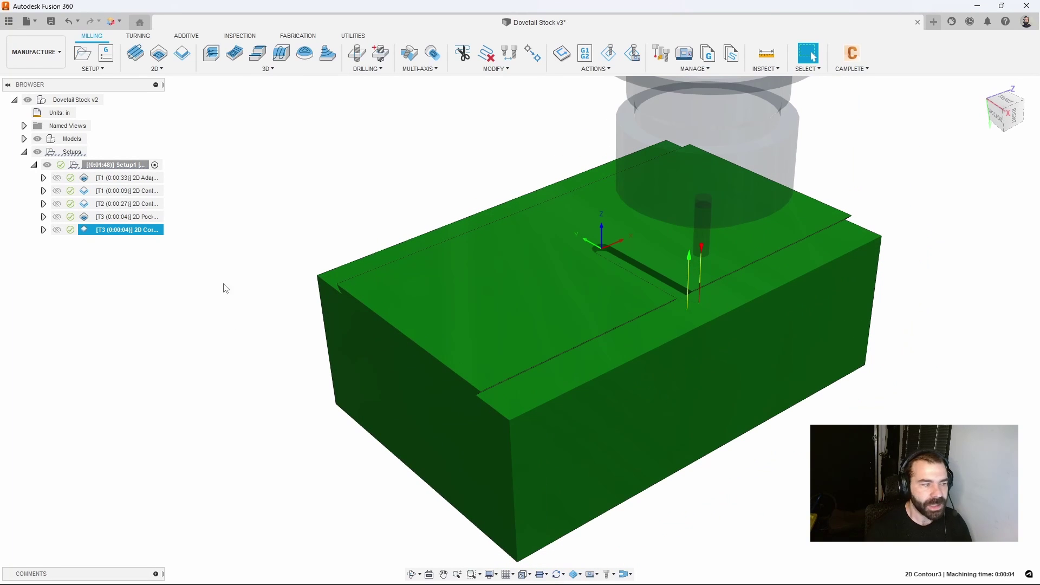
# Step: Simulate all of Setup1's regenerated toolpaths on the resized stock at a faster playback speed
pyautogui.click(133, 168)
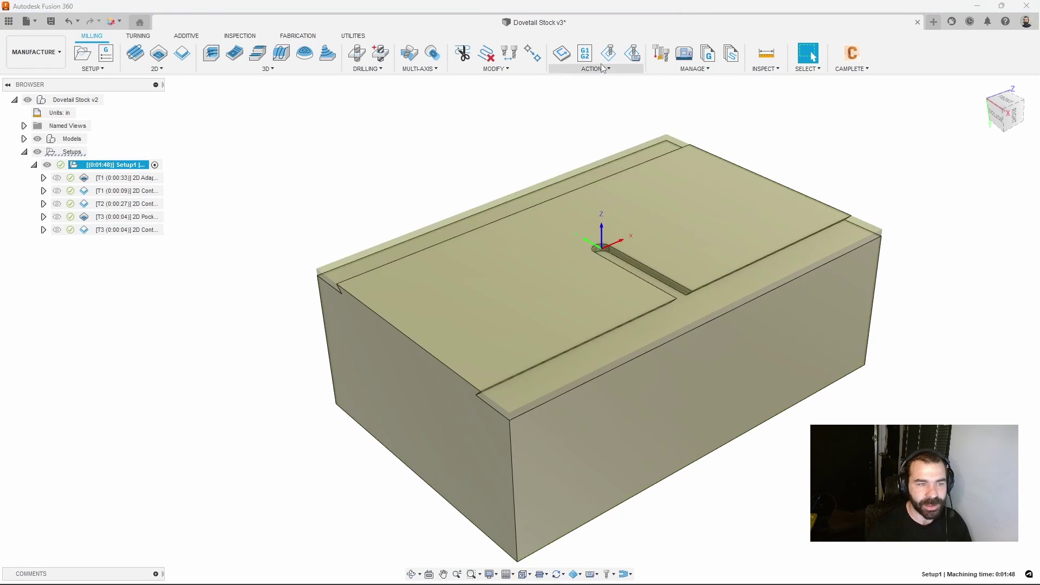
pyautogui.click(562, 52)
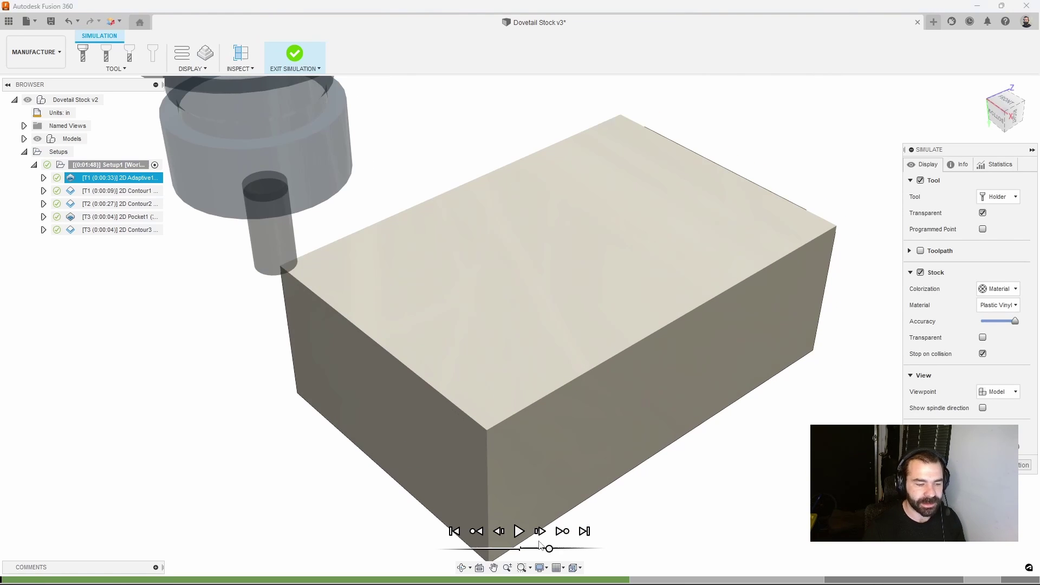
pyautogui.click(524, 534)
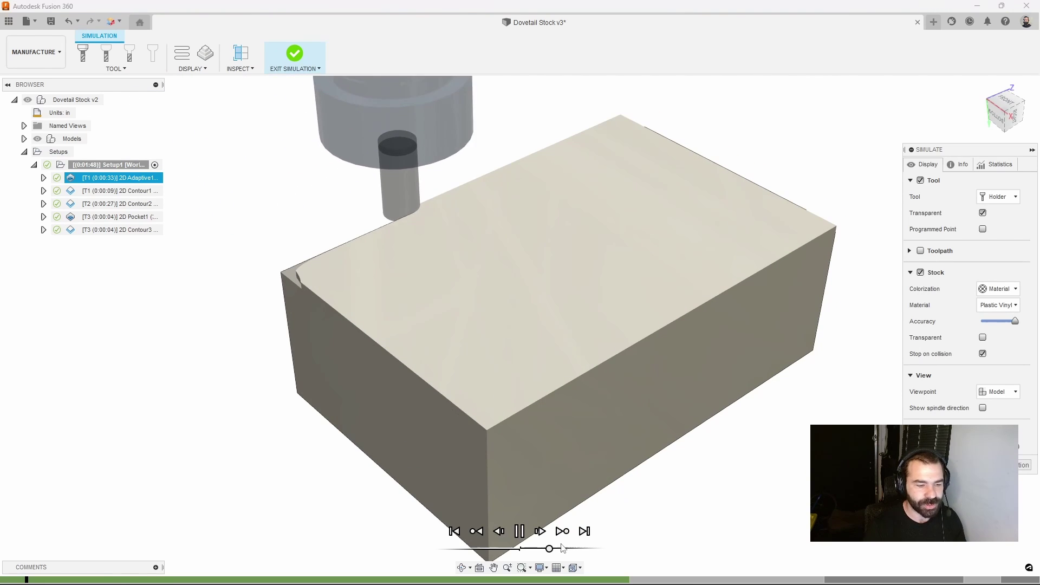
pyautogui.moveTo(556, 555); pyautogui.dragTo(563, 555)
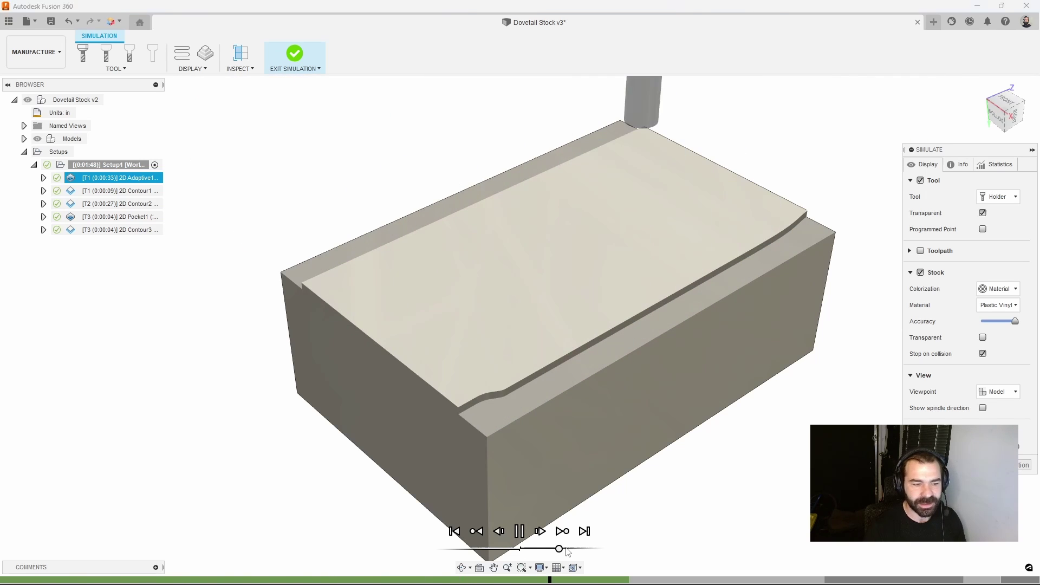